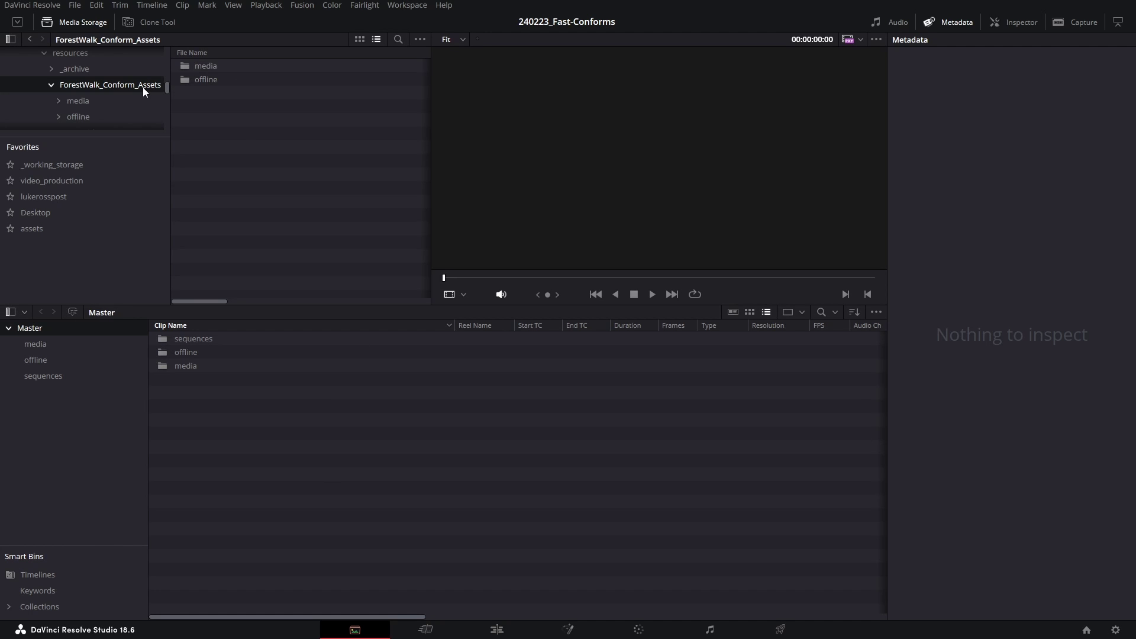
Step: Preview ForestWalk_OfflineReference_HD_DNxHD36_230502.mxf in the offline storage folder and look through the media, offline and sequences bins
{"action": "double_click", "coordinate": [196, 67]}
{"action": "left_click", "coordinate": [143, 115]}
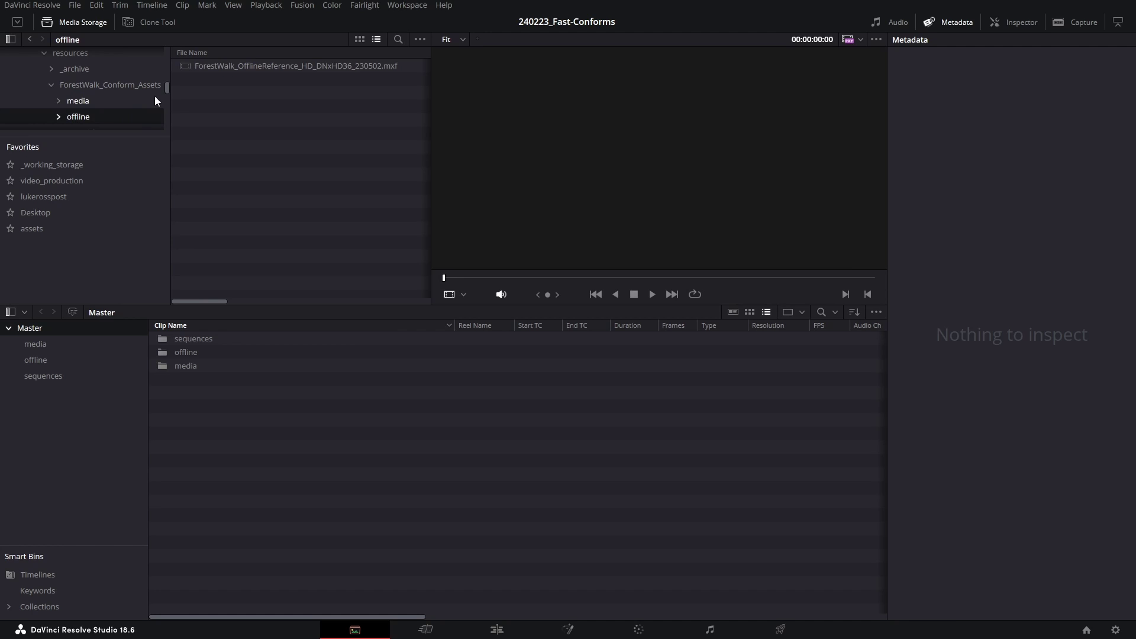
{"action": "left_click", "coordinate": [208, 67]}
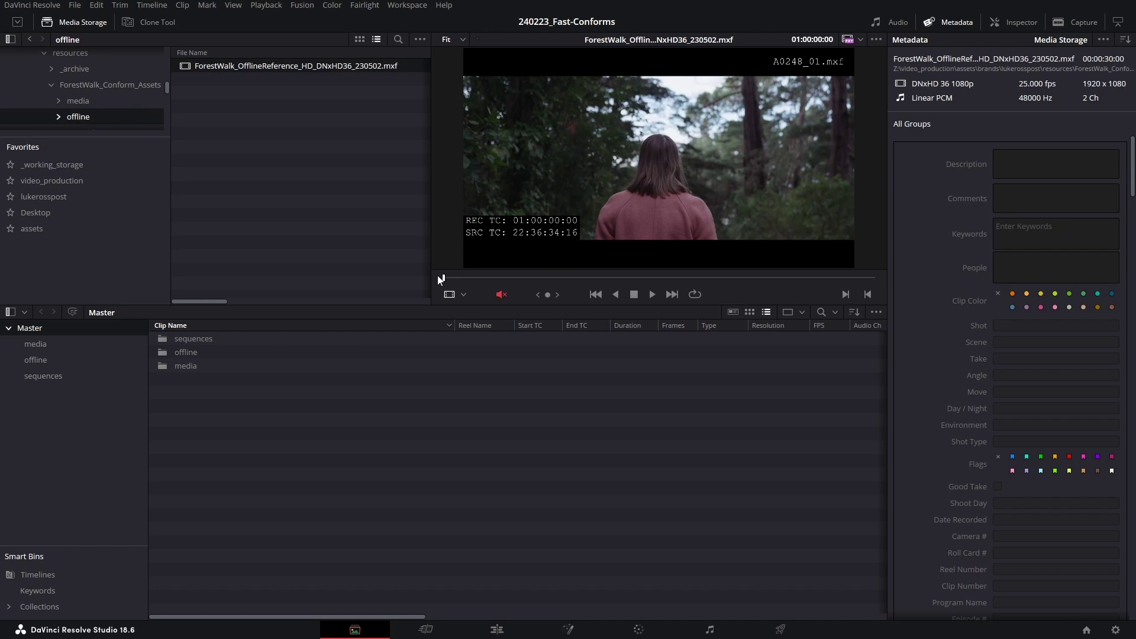
{"action": "left_click_drag", "start_coordinate": [440, 278], "coordinate": [408, 283]}
{"action": "left_click", "coordinate": [84, 344]}
{"action": "left_click", "coordinate": [85, 358]}
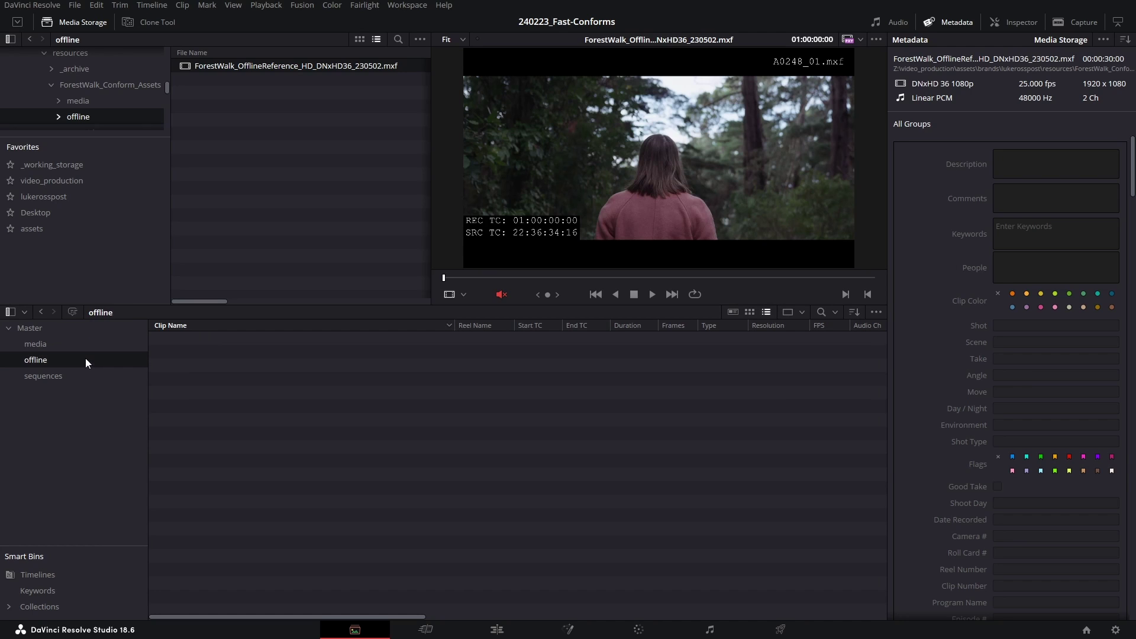
{"action": "left_click", "coordinate": [84, 373]}
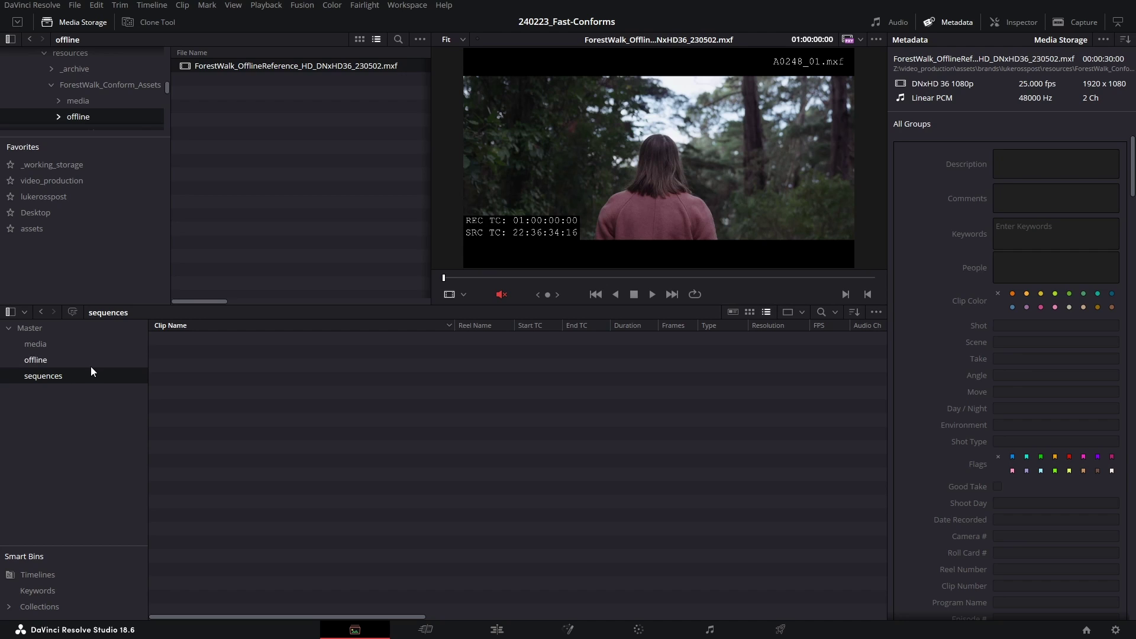
Step: Save the user Color preferences with automatic cueing at 9999 frames into timeline clips
{"action": "left_click", "coordinate": [51, 8]}
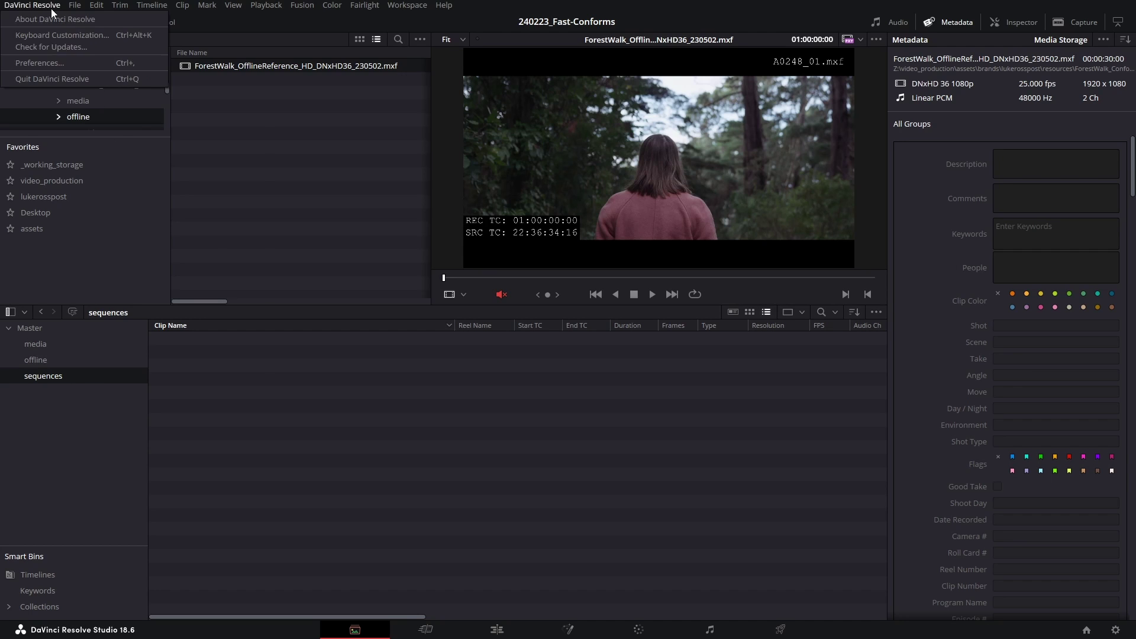
{"action": "left_click", "coordinate": [47, 61]}
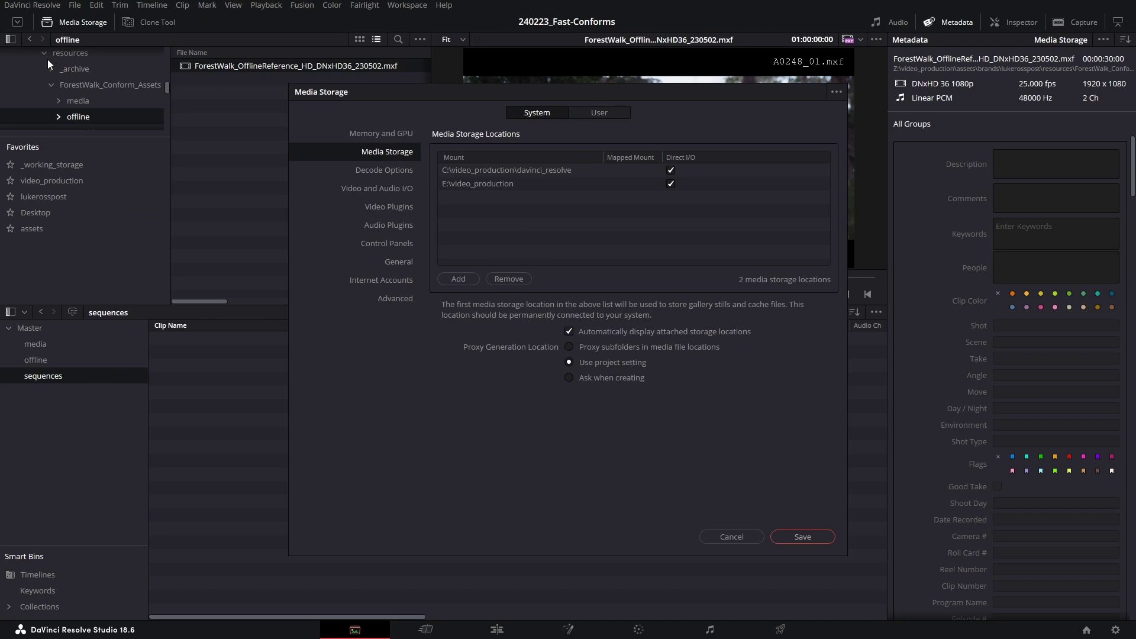
{"action": "left_click", "coordinate": [602, 116]}
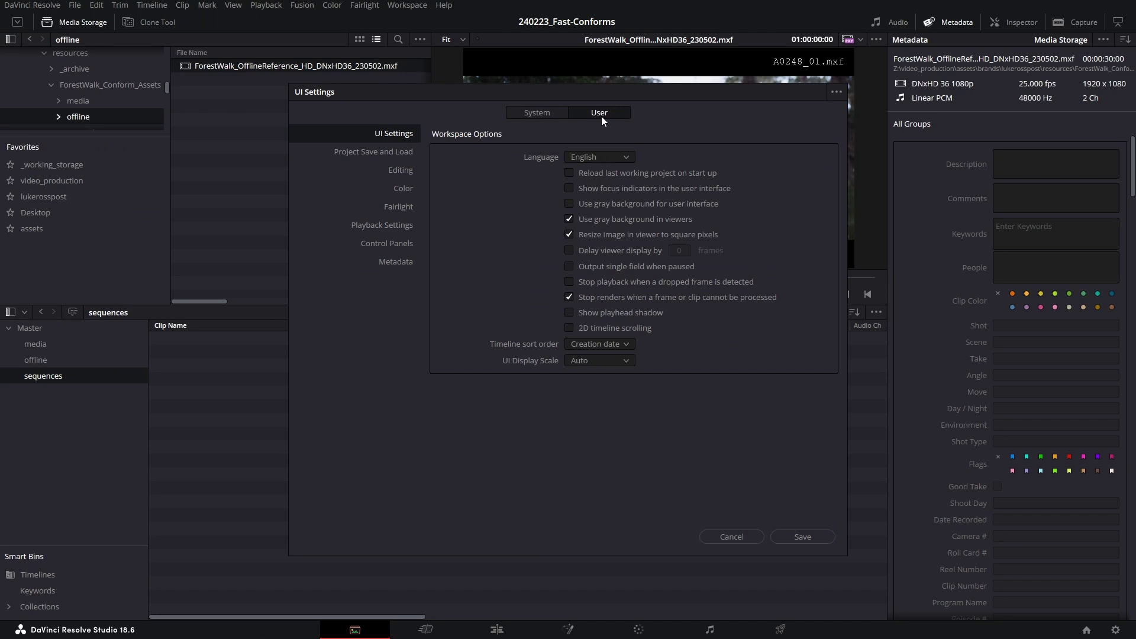
{"action": "left_click", "coordinate": [401, 188]}
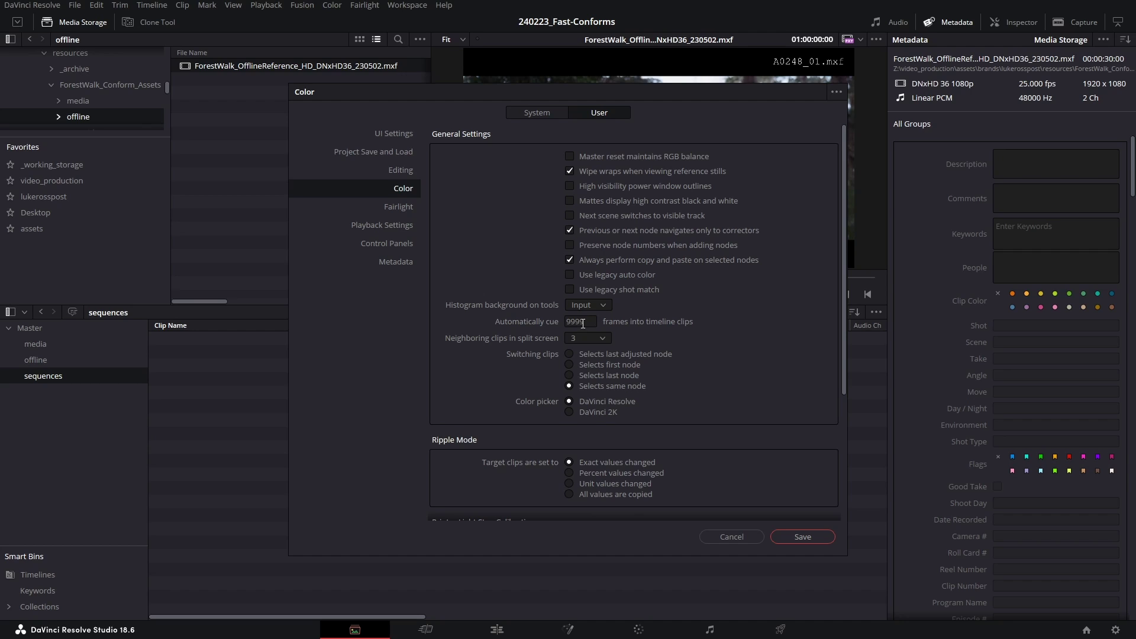
{"action": "left_click", "coordinate": [799, 538]}
Step: Add all the MXF clips from the media storage folder to the project's media bin
{"action": "left_click", "coordinate": [37, 342]}
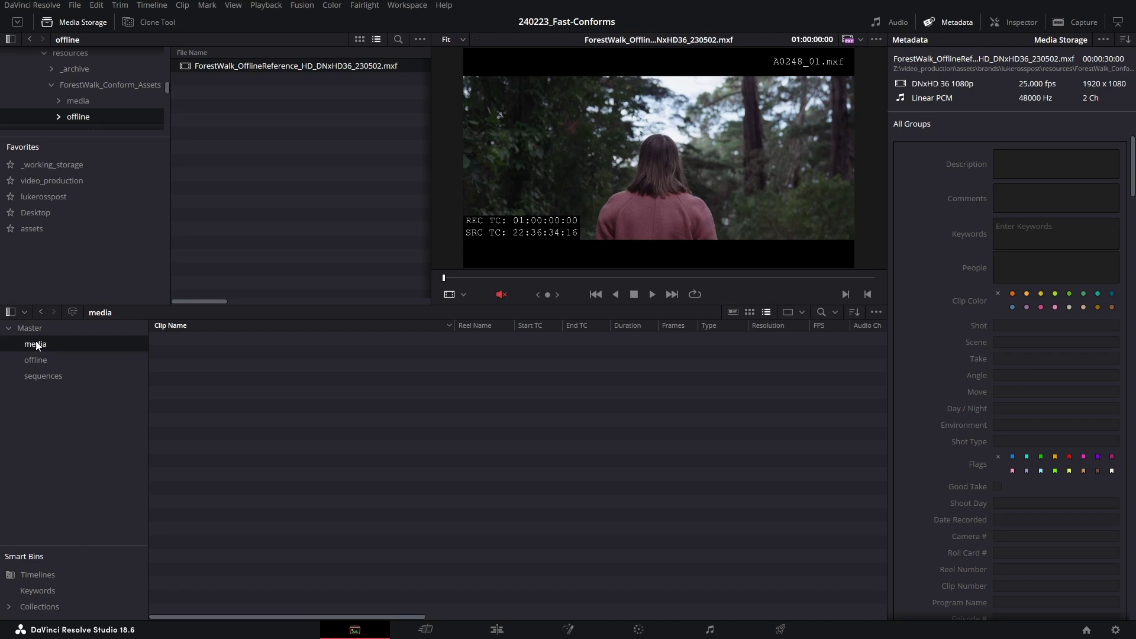
{"action": "left_click", "coordinate": [90, 98]}
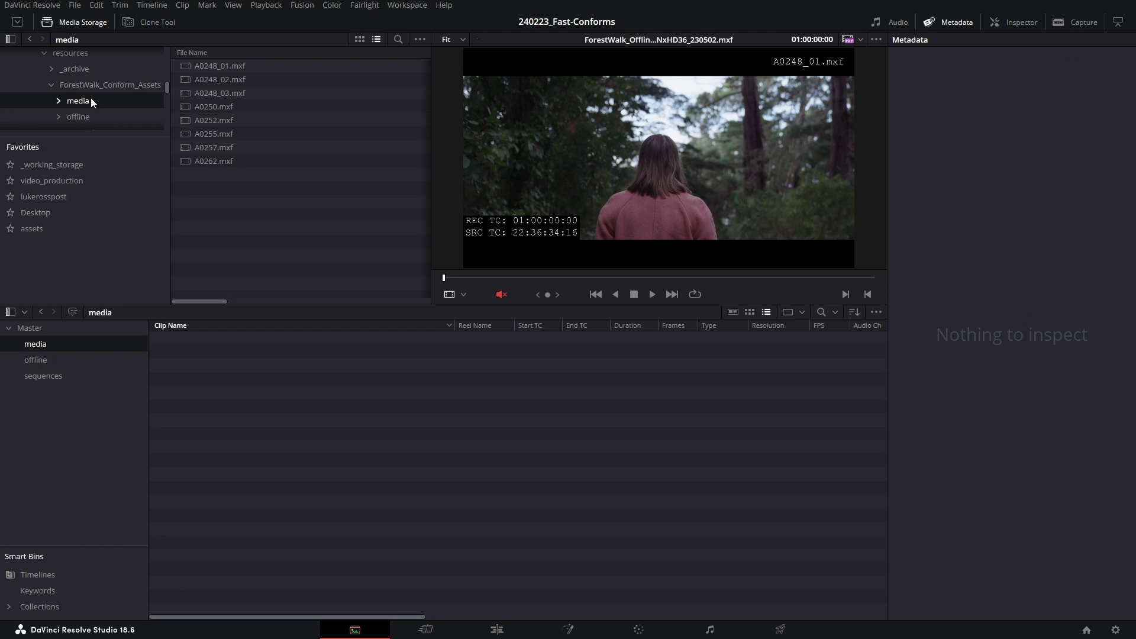
{"action": "left_click", "coordinate": [208, 93]}
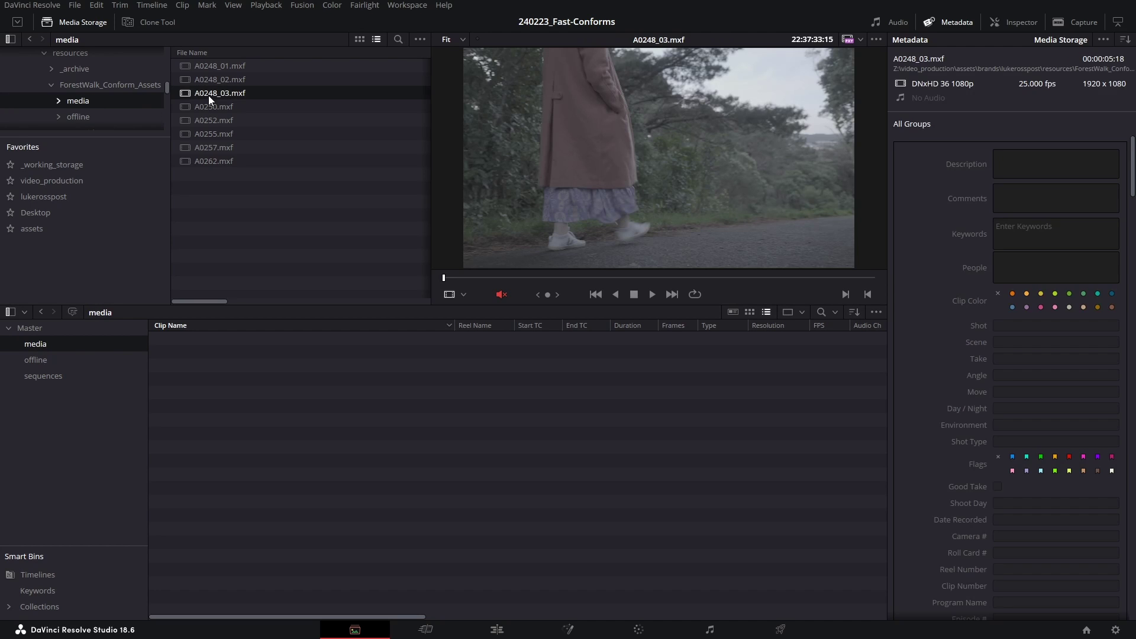
{"action": "key", "text": "ctrl+a"}
{"action": "left_click_drag", "start_coordinate": [202, 73], "coordinate": [246, 360]}
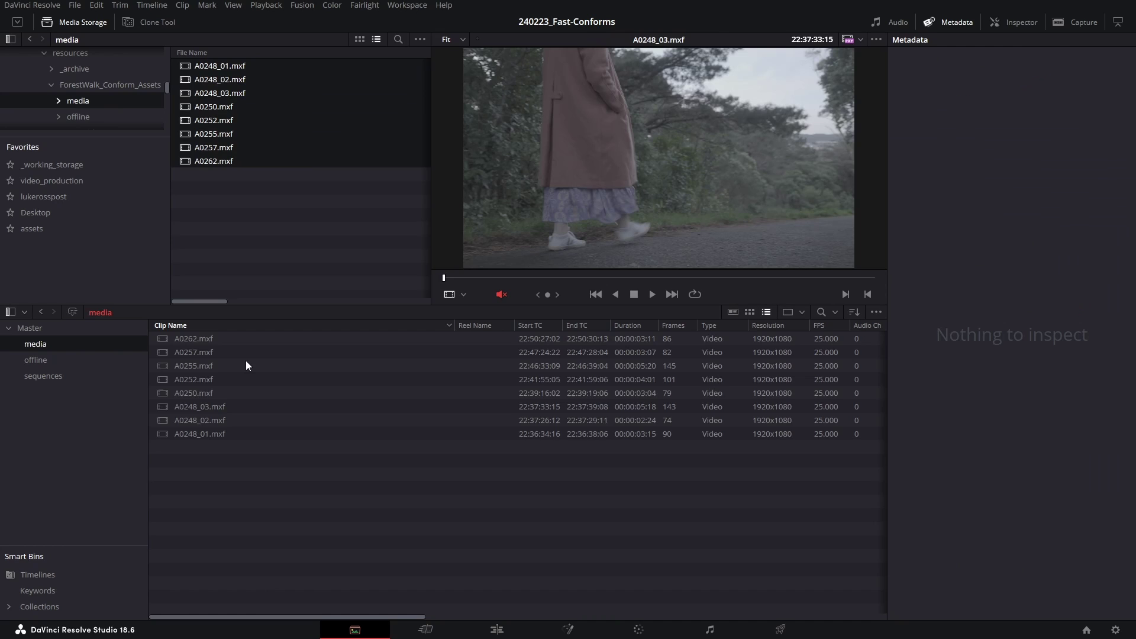
Step: Open the project's offline bin and preview the offline reference file from the offline storage folder
{"action": "left_click", "coordinate": [65, 360]}
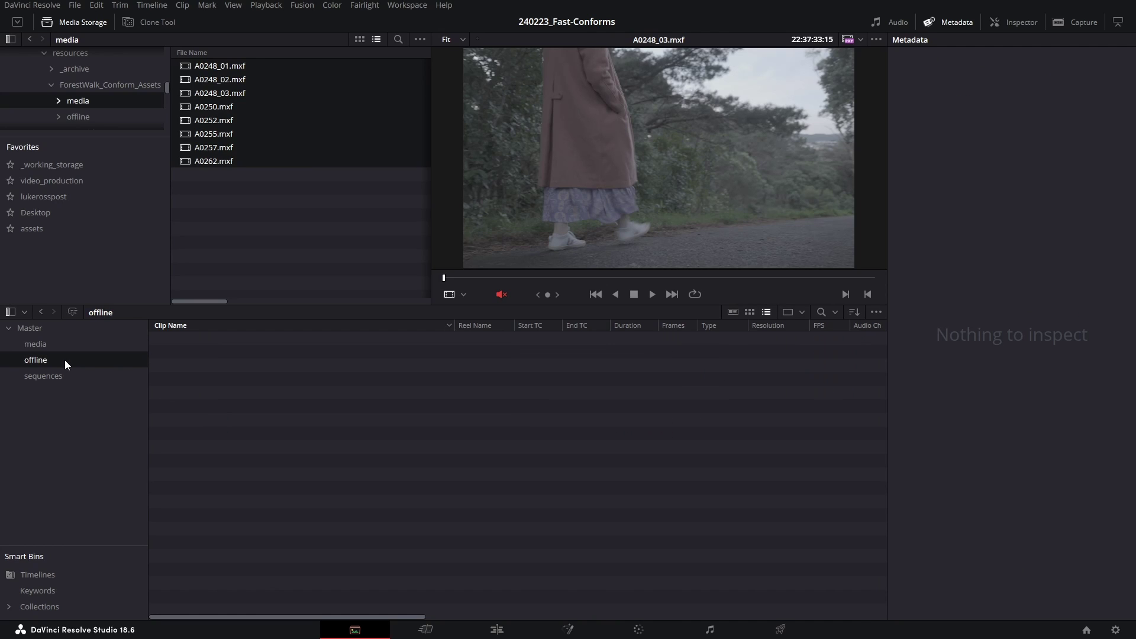
{"action": "left_click", "coordinate": [90, 116]}
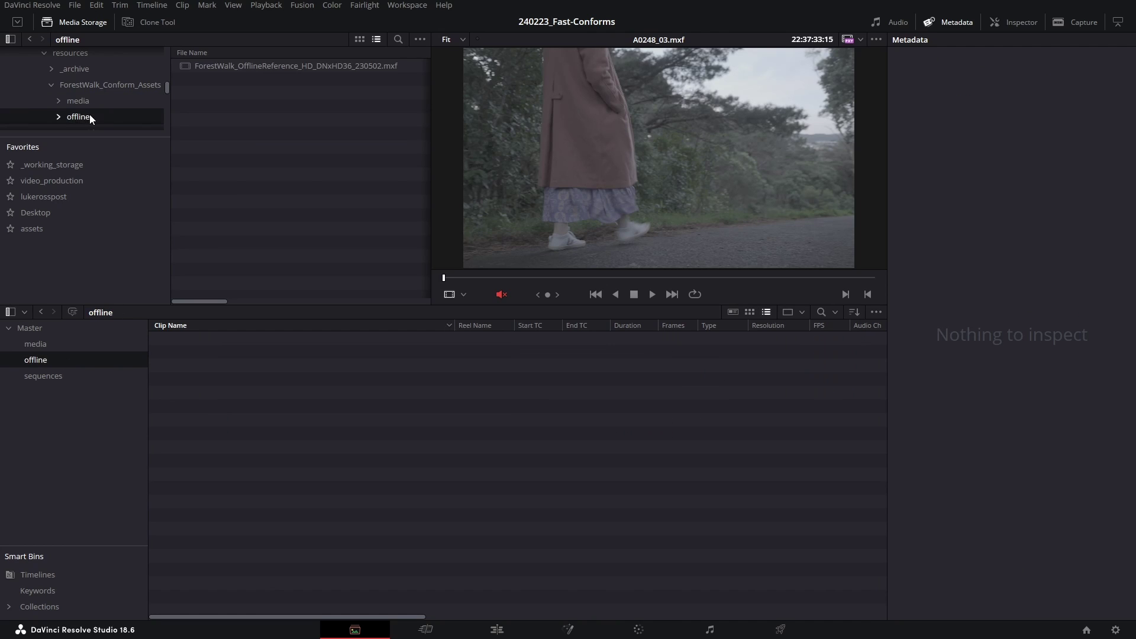
{"action": "left_click", "coordinate": [181, 65]}
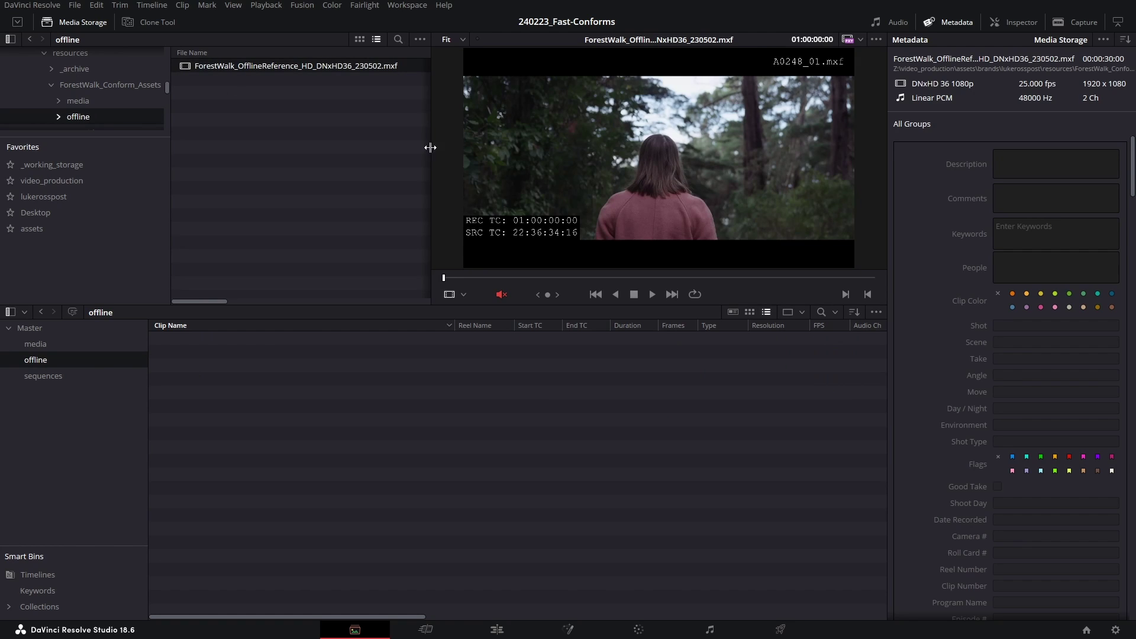
{"action": "mouse_move", "coordinate": [447, 277]}
{"action": "left_mouse_down"}
{"action": "mouse_move", "coordinate": [578, 277]}
{"action": "mouse_move", "coordinate": [444, 277]}
{"action": "left_mouse_up"}
Step: Try adding the reference file to the offline bin as an offline reference clip, and delete the resulting clip
{"action": "right_click", "coordinate": [283, 66]}
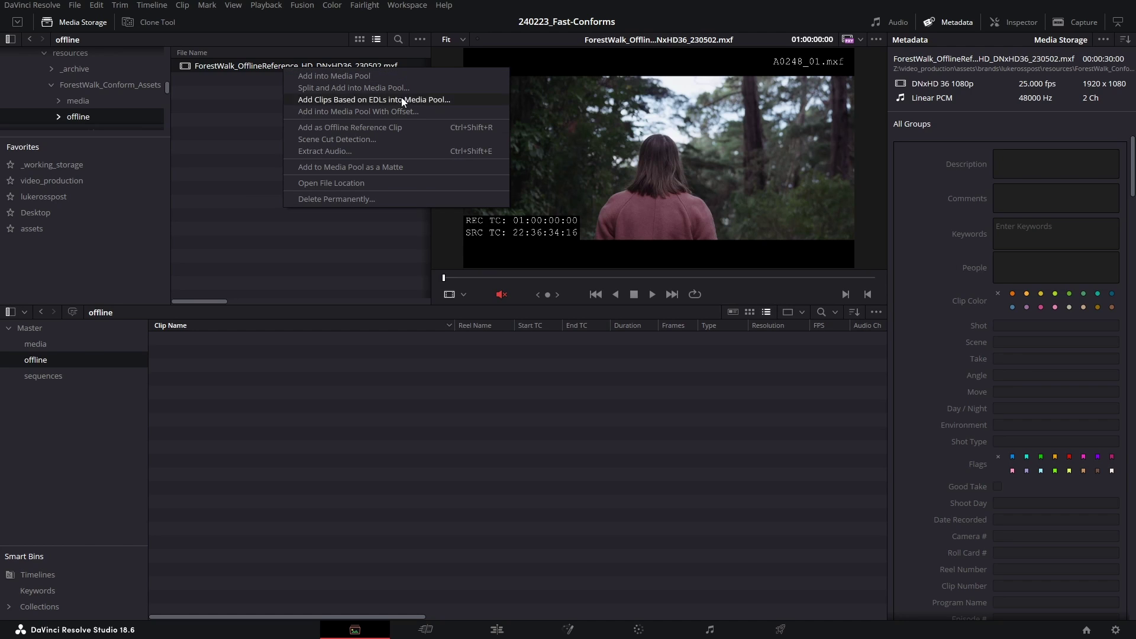
{"action": "left_click", "coordinate": [363, 128]}
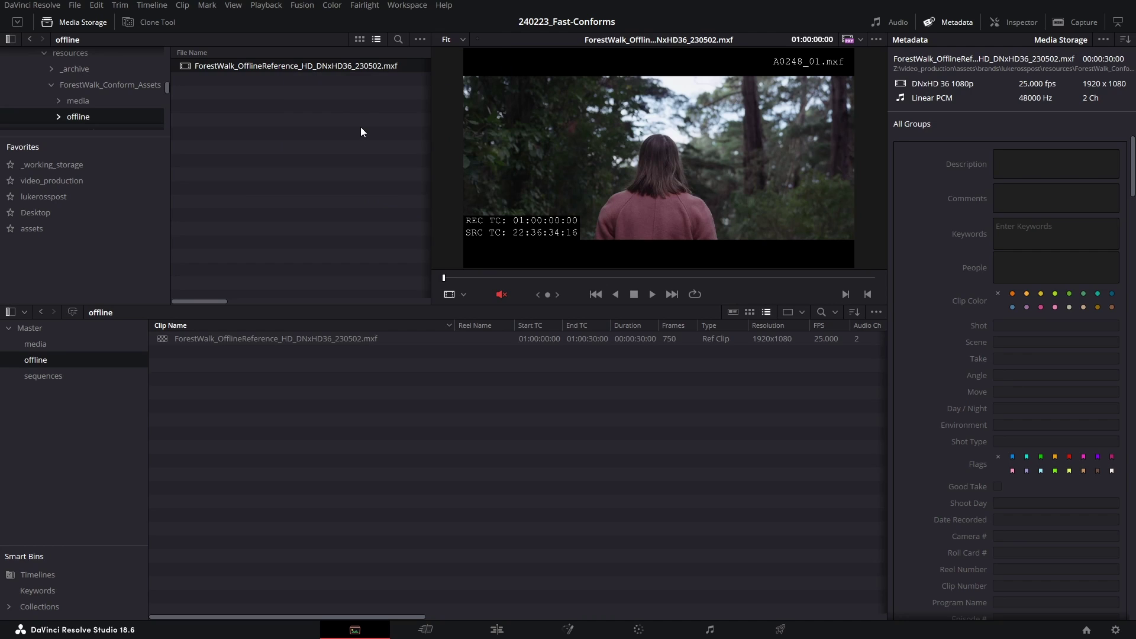
{"action": "left_click", "coordinate": [210, 338]}
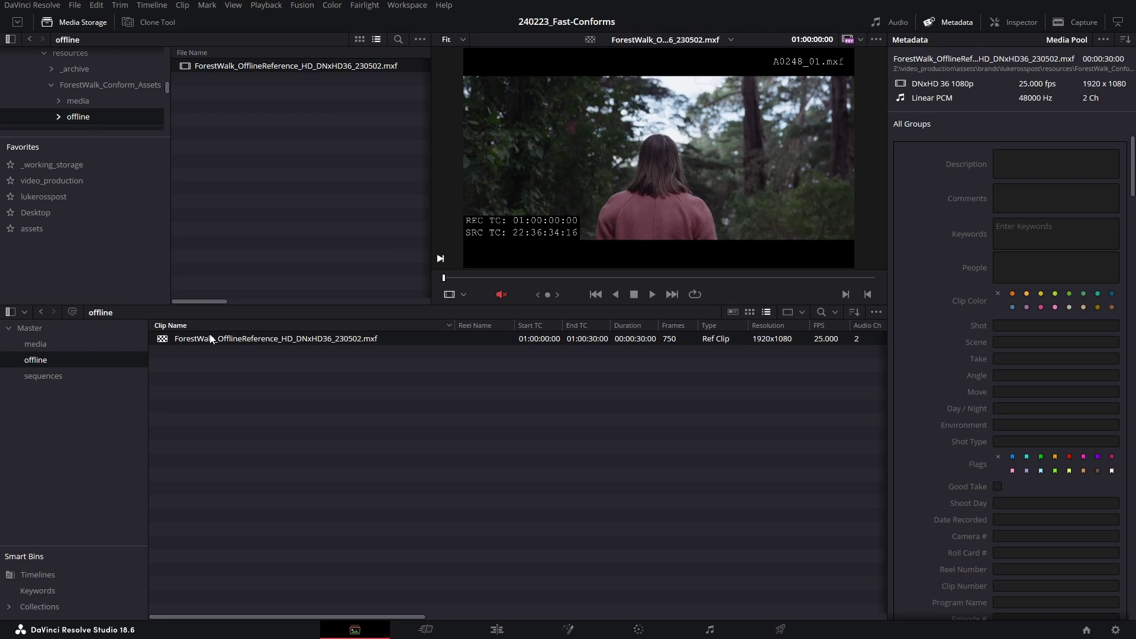
{"action": "key", "text": "Delete"}
Step: Add ForestWalk_OfflineReference_HD_DNxHD36_230502.mxf to the offline bin as a regular clip and select it there
{"action": "left_click", "coordinate": [190, 65]}
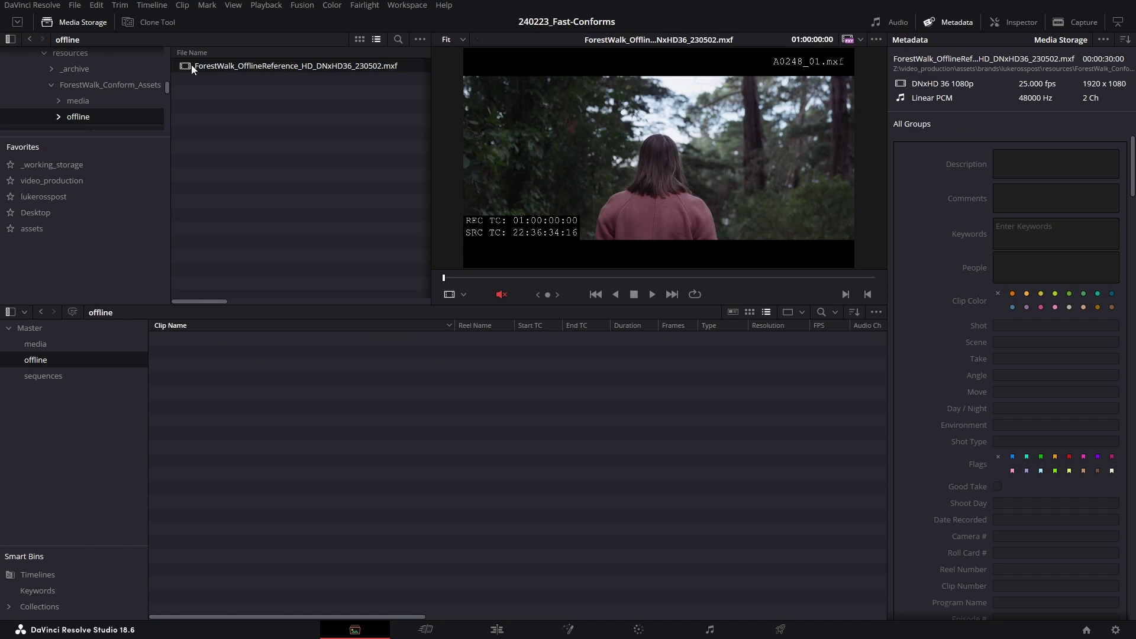
{"action": "left_click_drag", "start_coordinate": [190, 66], "coordinate": [199, 361]}
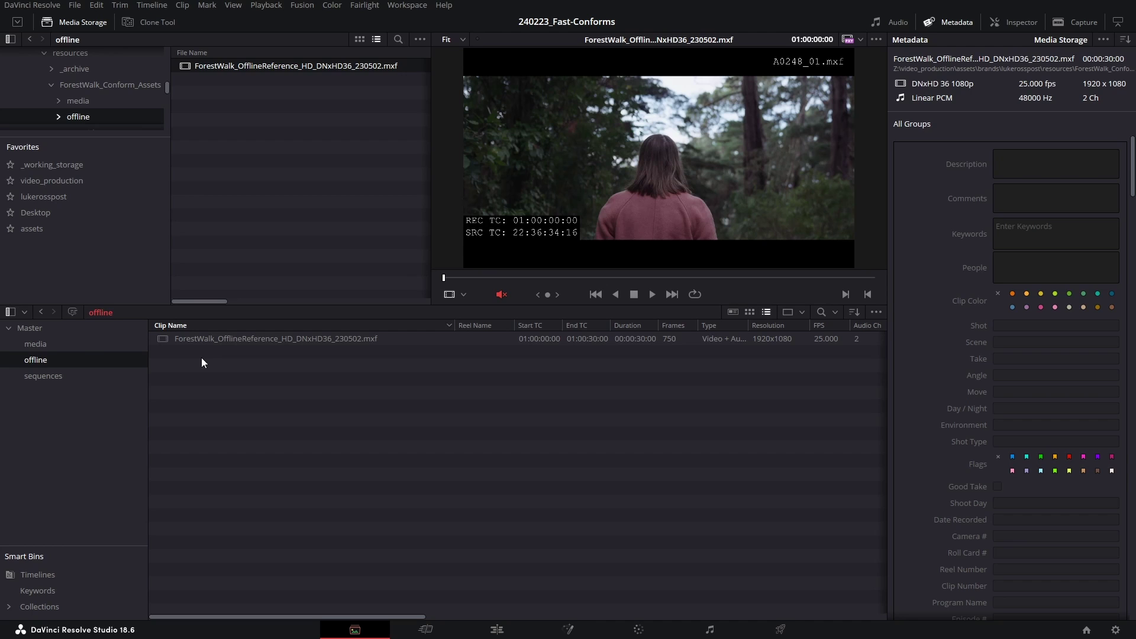
{"action": "left_click", "coordinate": [169, 338]}
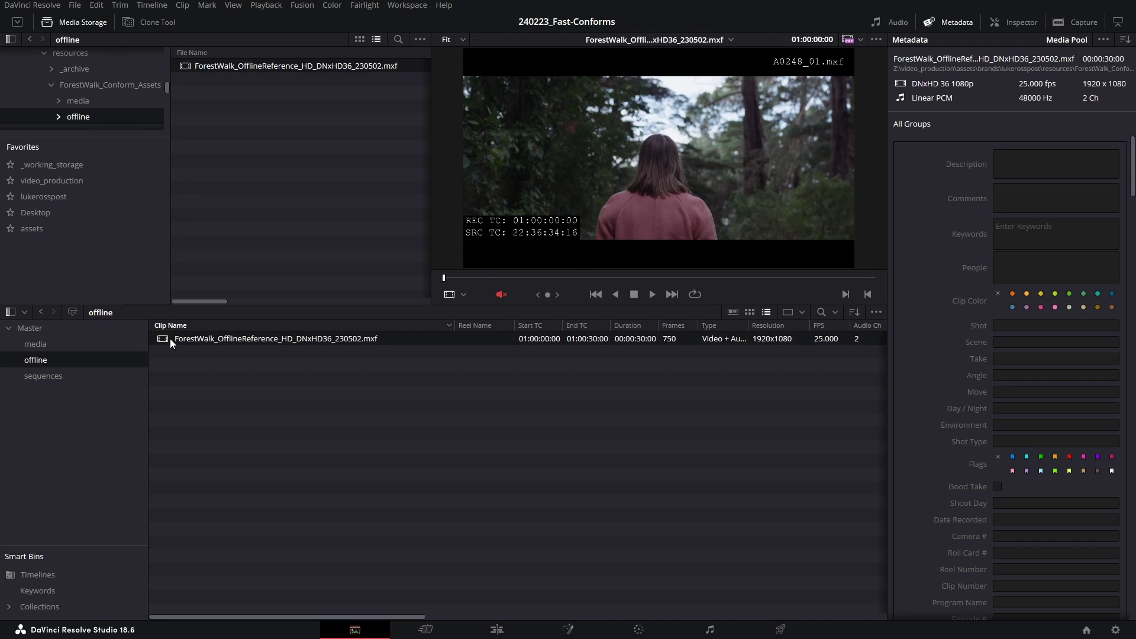
Step: Import ForestWalk_V1.edl from the offline folder as a timeline in the sequences bin, linking clips only from the media bin
{"action": "left_click", "coordinate": [29, 343]}
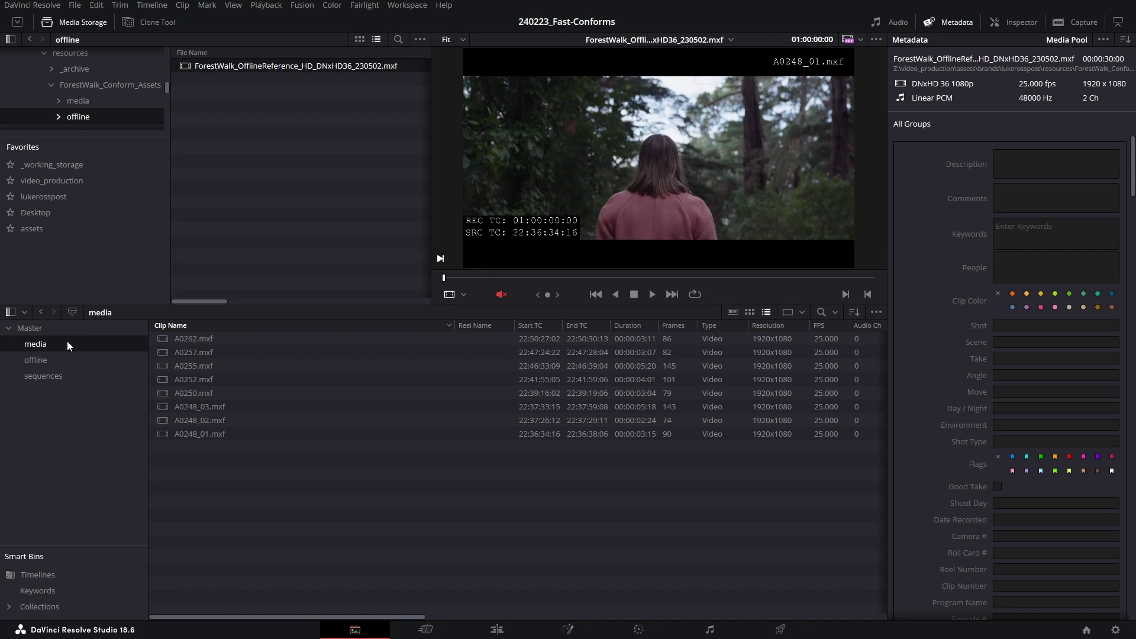
{"action": "left_click", "coordinate": [63, 374]}
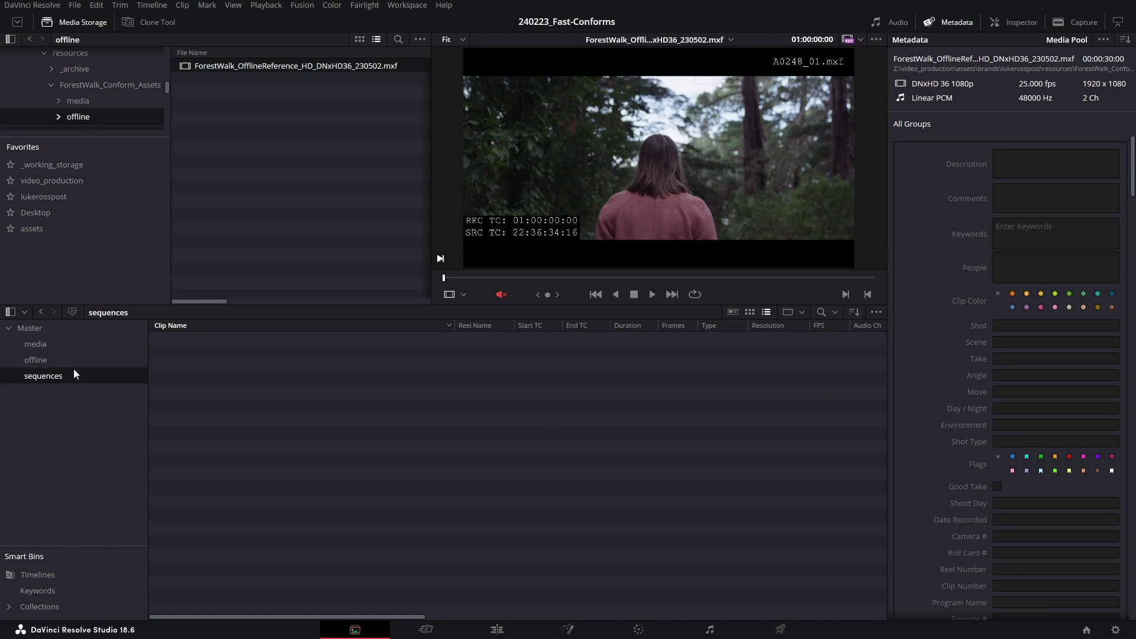
{"action": "key", "text": "ctrl+shift+i"}
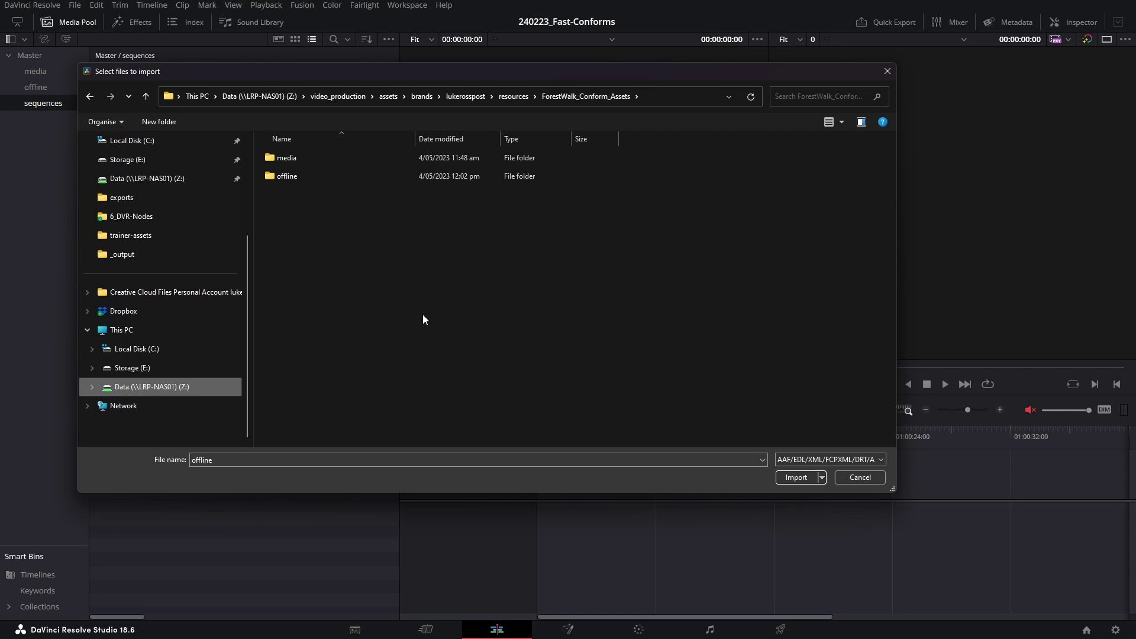
{"action": "double_click", "coordinate": [279, 177]}
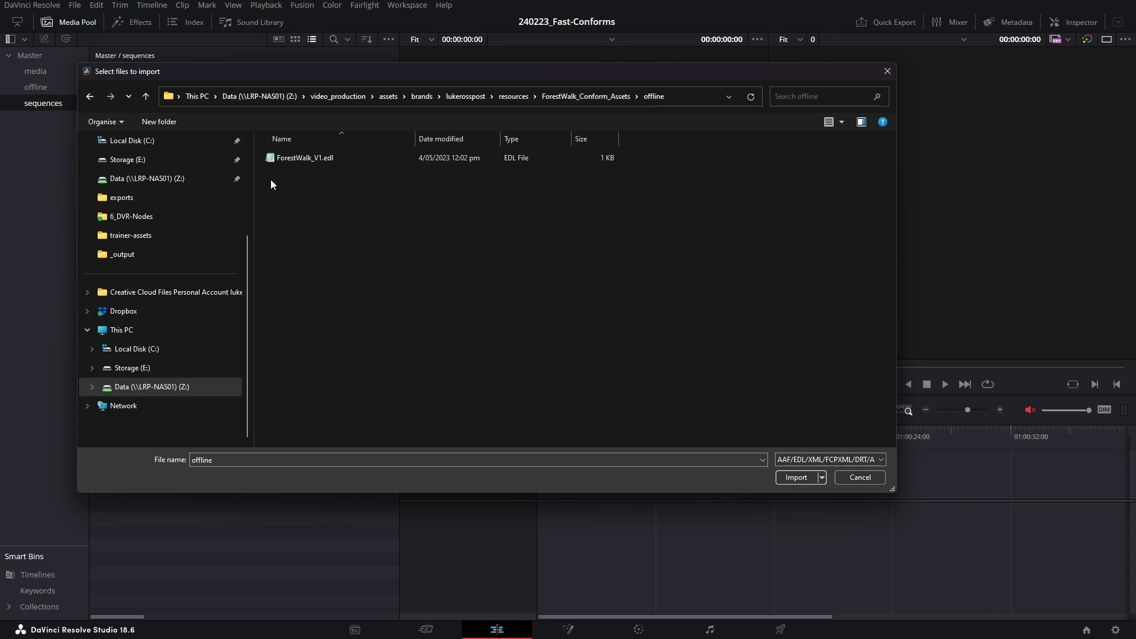
{"action": "left_click", "coordinate": [277, 158]}
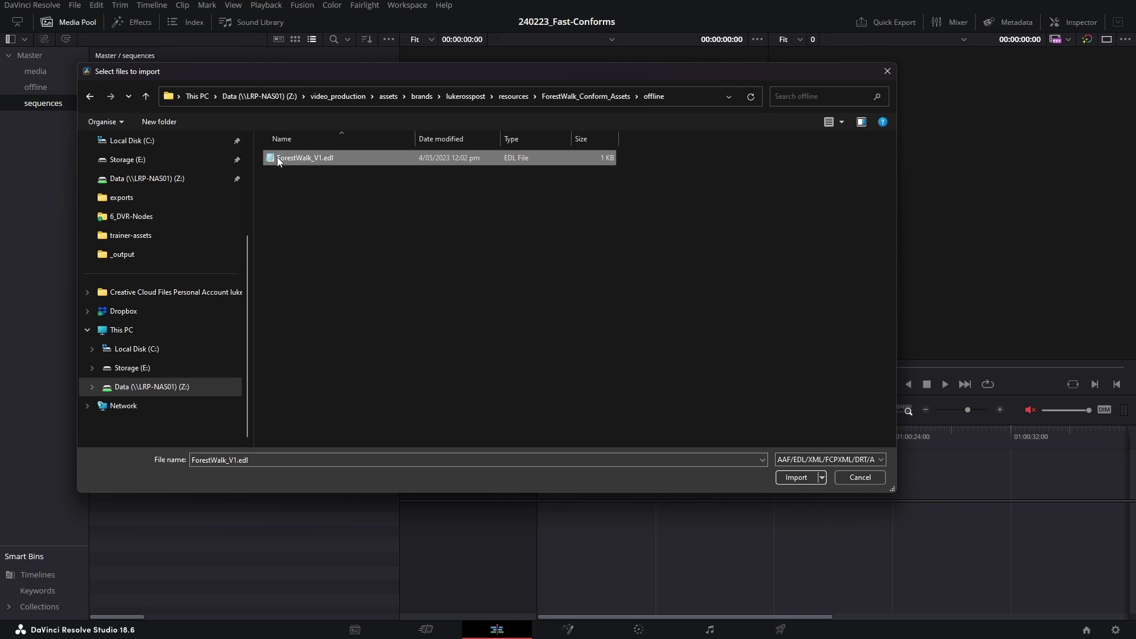
{"action": "left_click", "coordinate": [796, 476]}
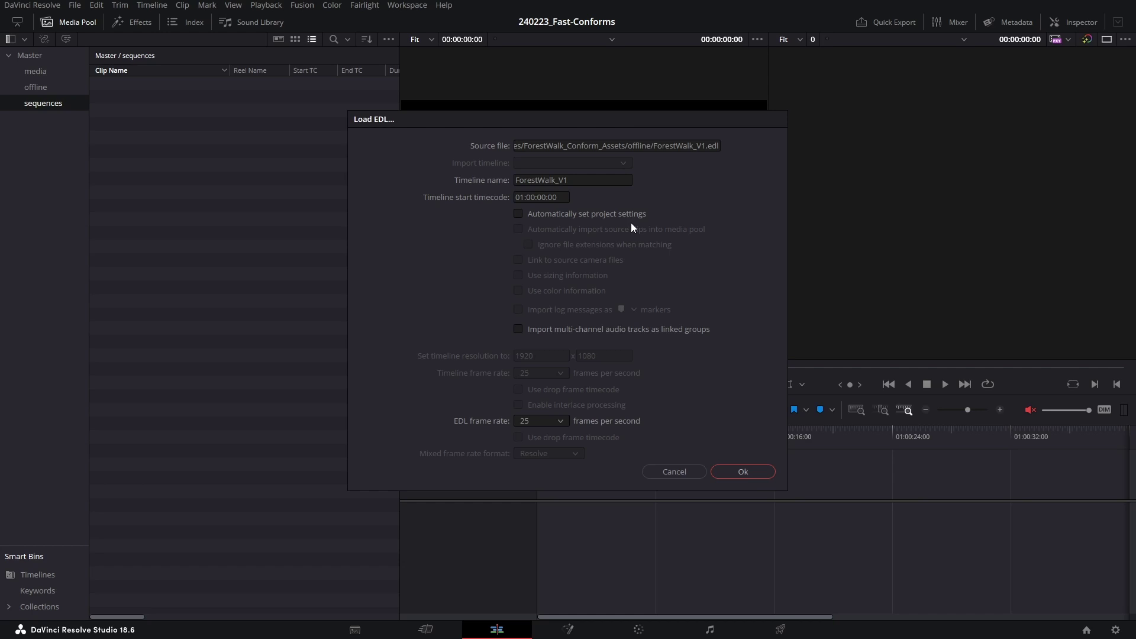
{"action": "left_click", "coordinate": [743, 471]}
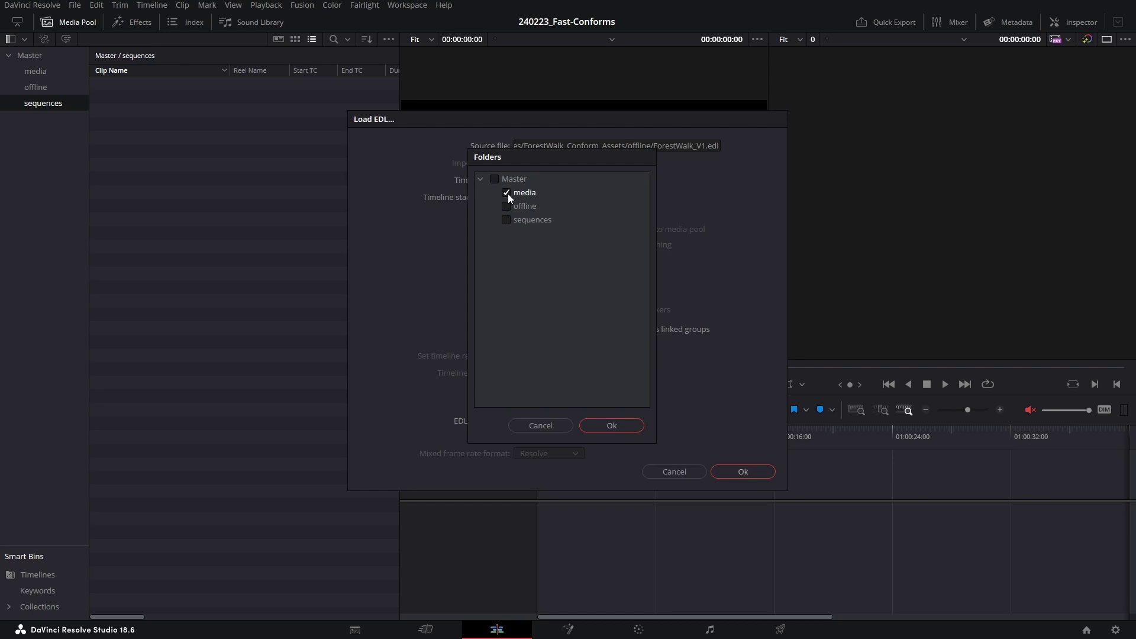
{"action": "left_click", "coordinate": [606, 422]}
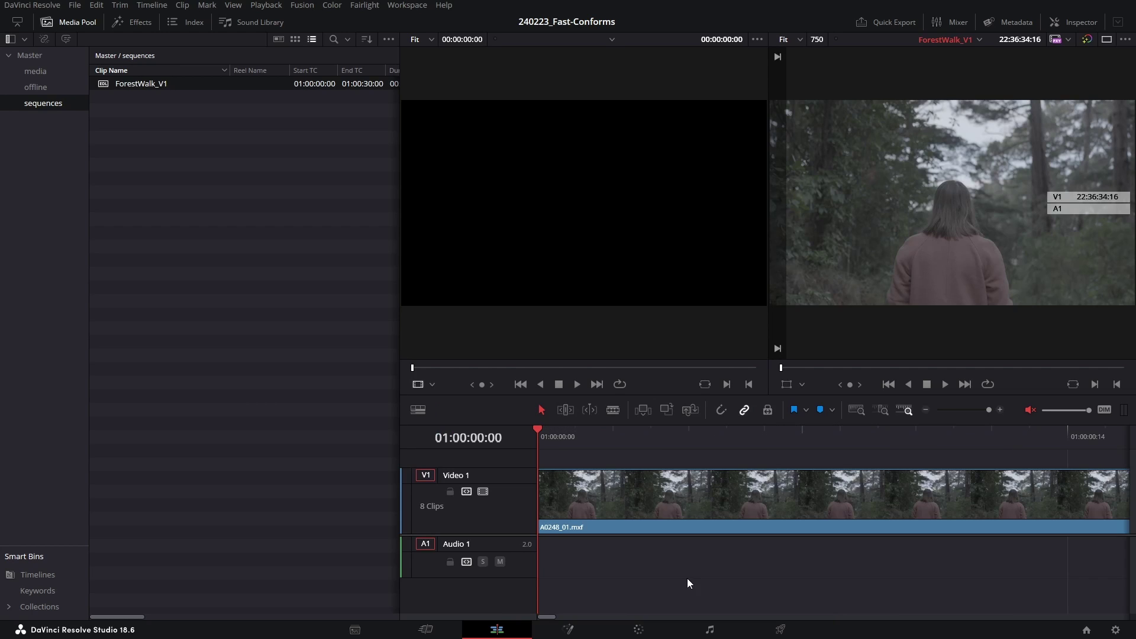
Step: Fit the whole timeline in view, reduce the Video 1 track height and park the playhead at 01:00:00:00
{"action": "key", "text": "shift+z"}
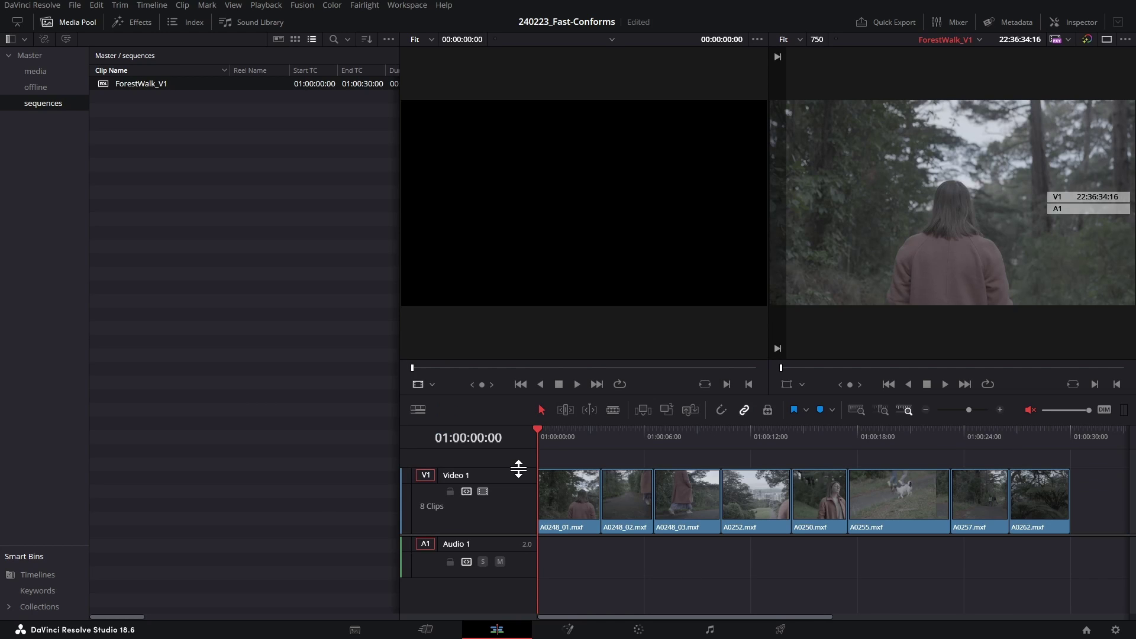
{"action": "left_click_drag", "start_coordinate": [520, 468], "coordinate": [520, 497]}
{"action": "left_click_drag", "start_coordinate": [563, 441], "coordinate": [535, 457]}
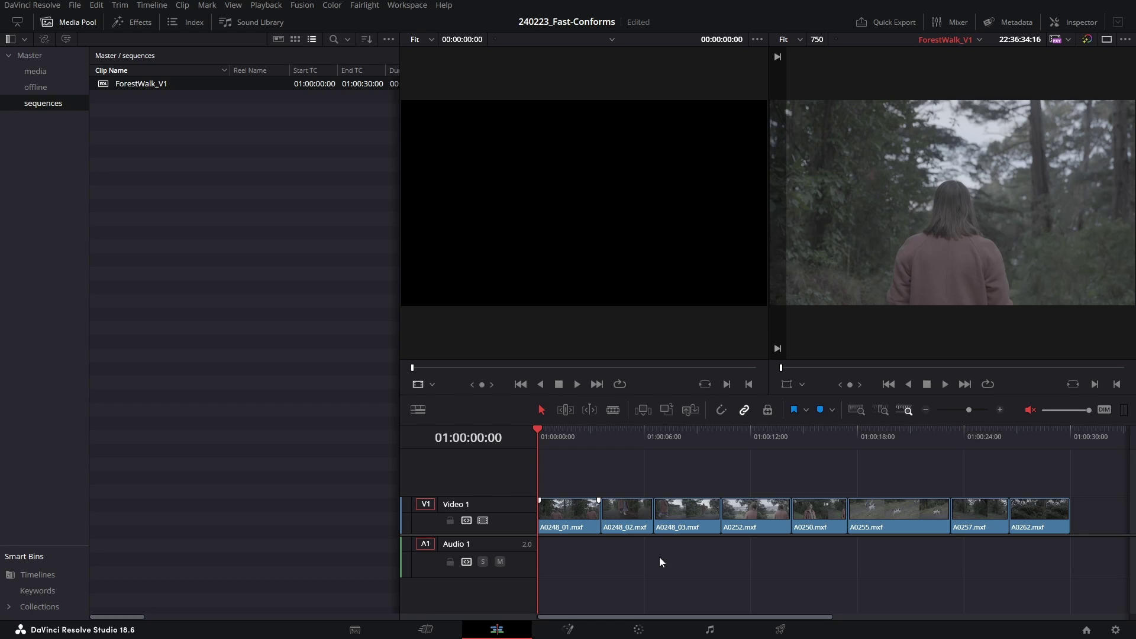
Step: Check which offline reference clips are available to link to the ForestWalk_V1 timeline in the sequences bin
{"action": "left_click", "coordinate": [159, 128]}
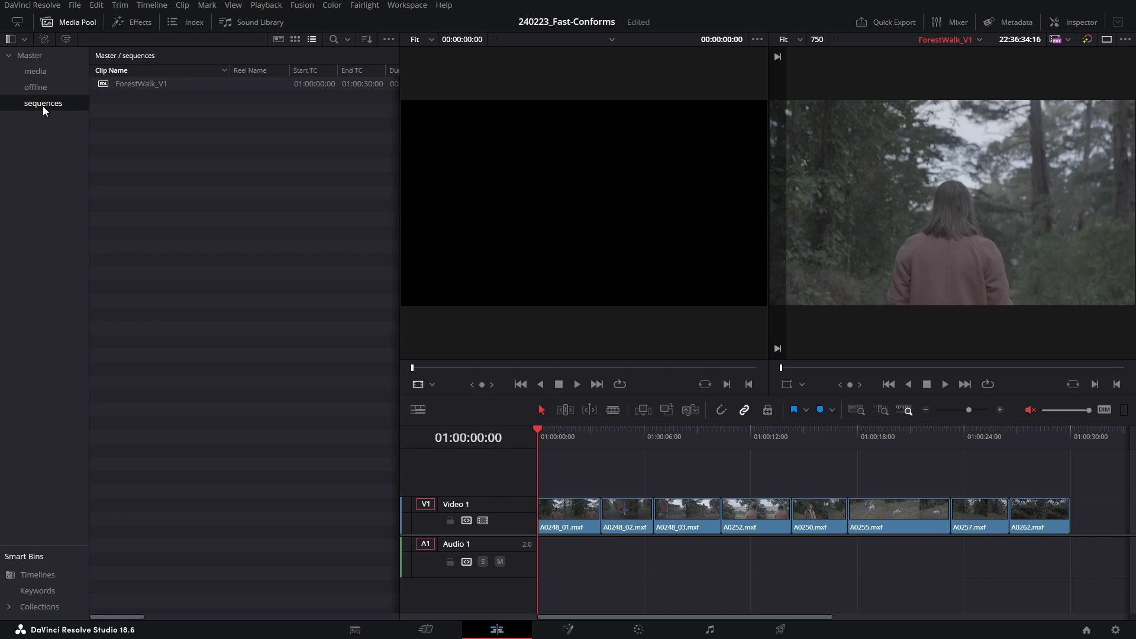
{"action": "right_click", "coordinate": [159, 84]}
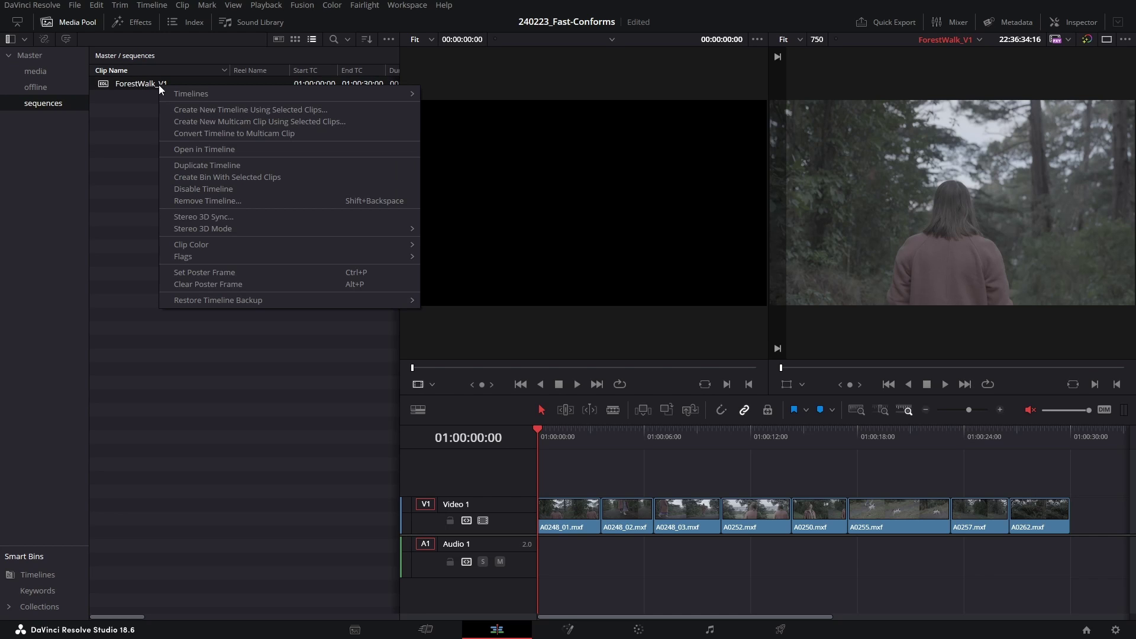
{"action": "mouse_move", "coordinate": [317, 89]}
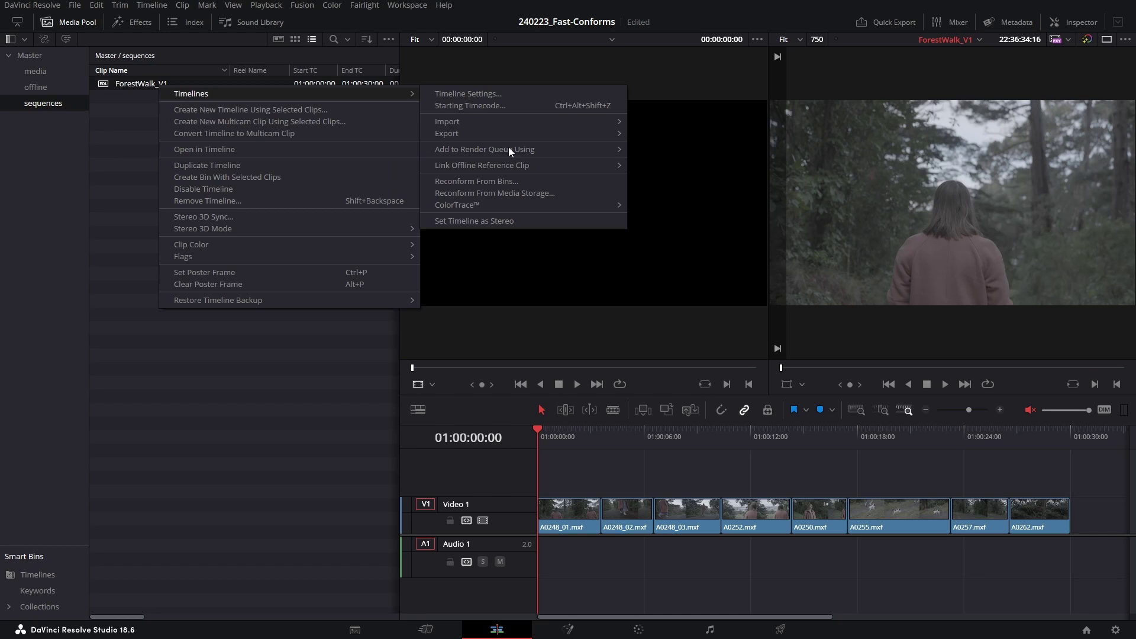
{"action": "mouse_move", "coordinate": [512, 166]}
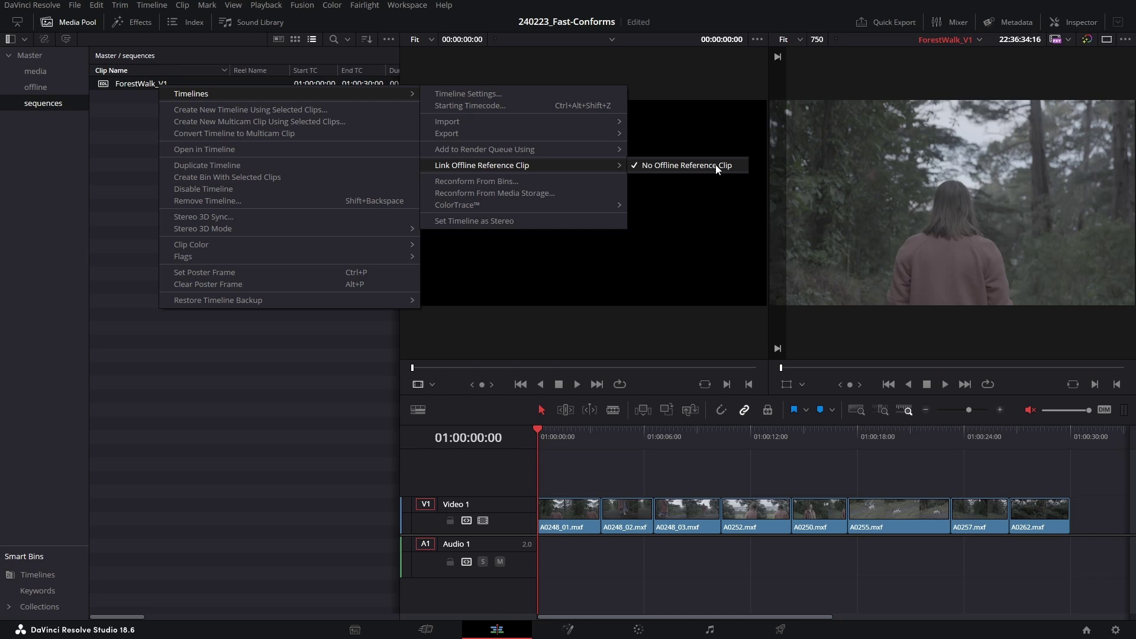
Step: Load the ForestWalk offline reference clip from the offline bin into the source viewer at its first frame
{"action": "left_click", "coordinate": [37, 87]}
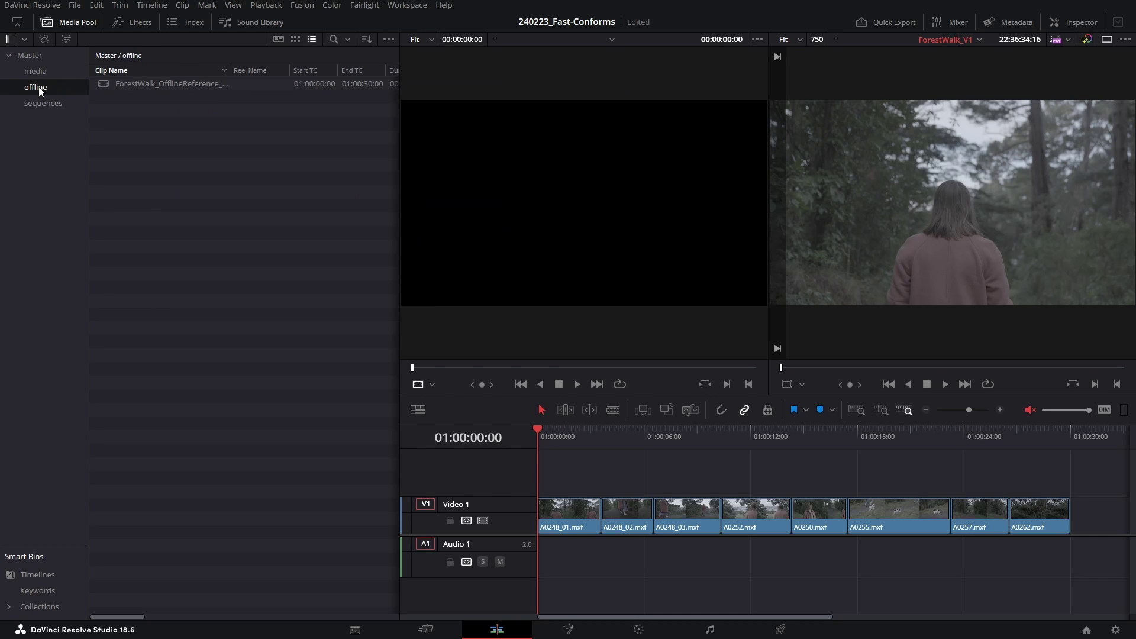
{"action": "double_click", "coordinate": [172, 83]}
{"action": "left_click_drag", "start_coordinate": [521, 368], "coordinate": [407, 379]}
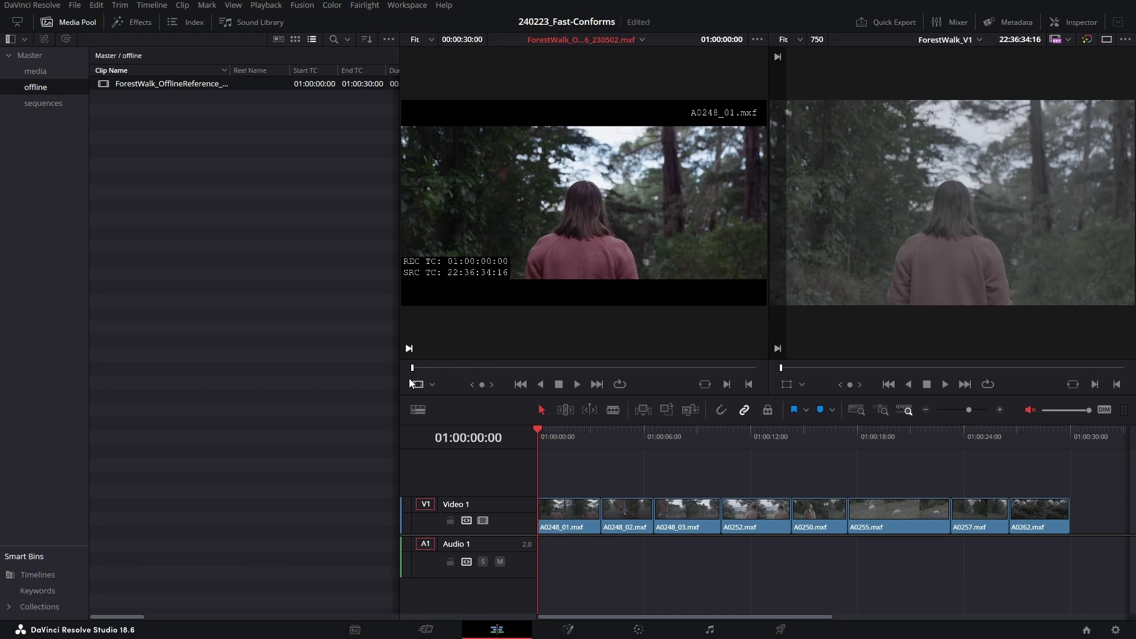
Step: Set the source viewer to Offline mode and link the reference clip to the ForestWalk_V1 timeline
{"action": "left_click", "coordinate": [433, 385]}
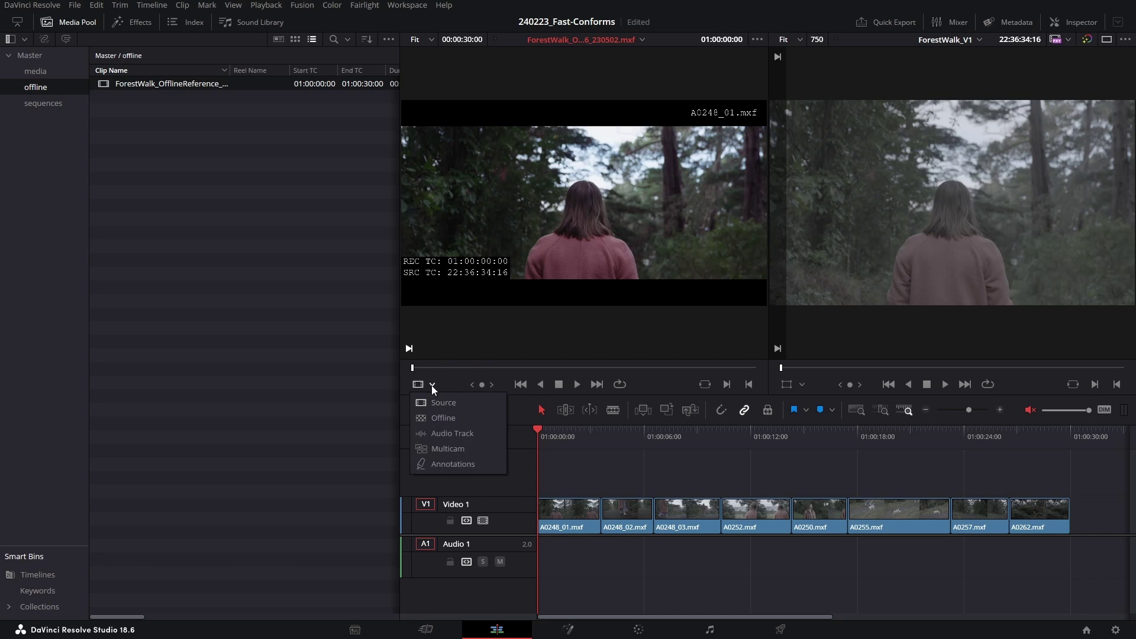
{"action": "left_click", "coordinate": [470, 418]}
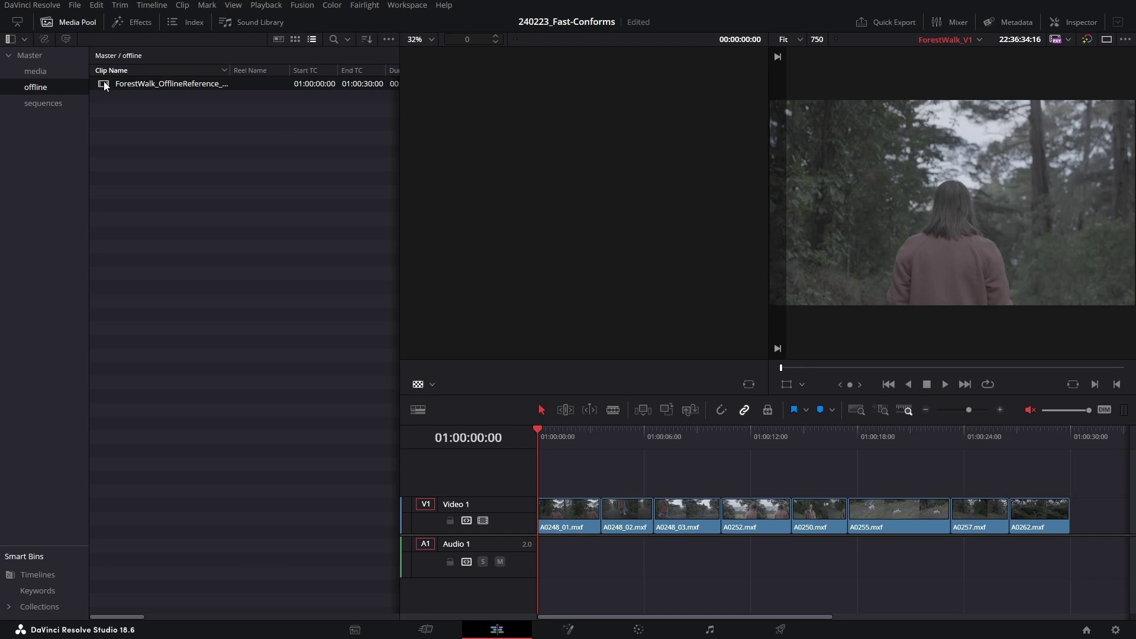
{"action": "left_click_drag", "start_coordinate": [106, 84], "coordinate": [490, 164]}
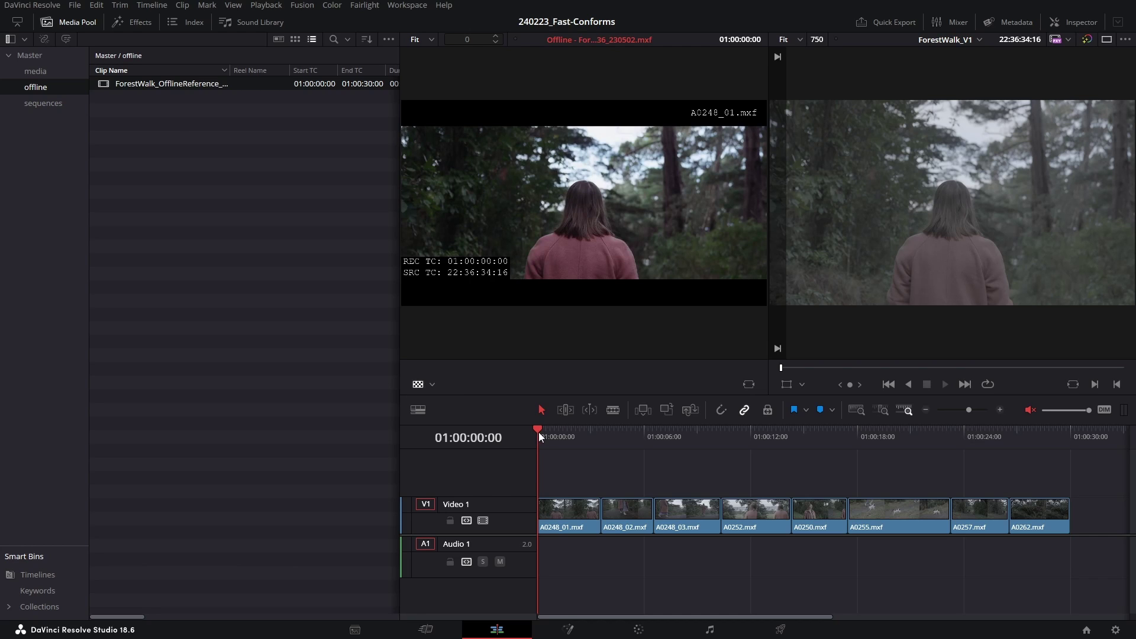
{"action": "left_click_drag", "start_coordinate": [542, 432], "coordinate": [516, 445]}
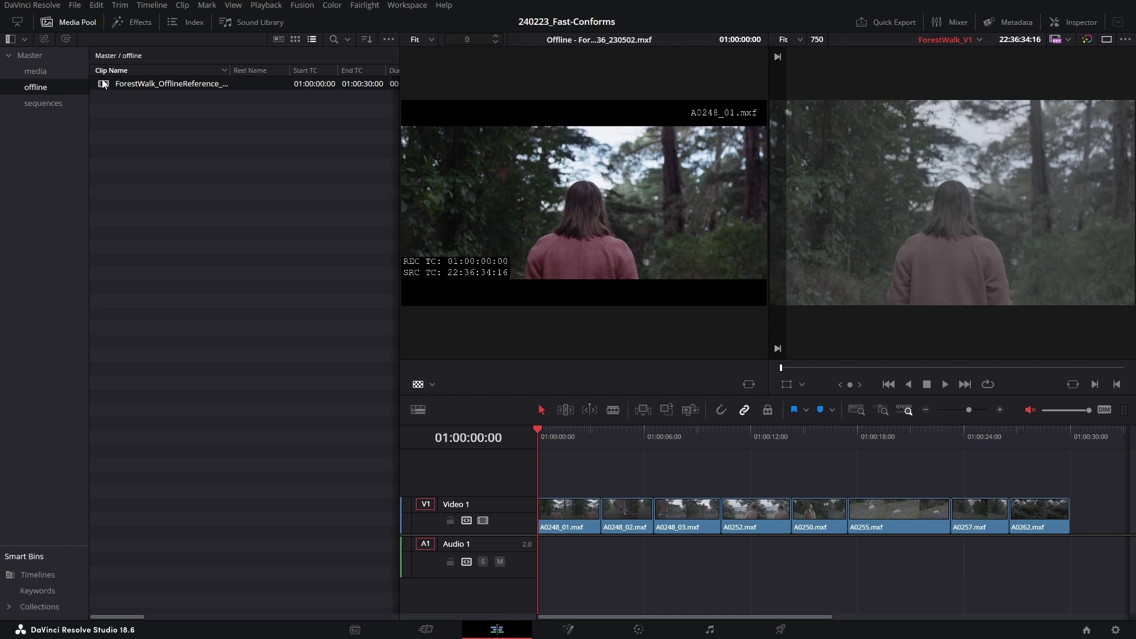
Step: Return the source viewer to Source mode and edit only the reference clip's audio onto Audio 1, starting at 01:00:00:00
{"action": "left_click", "coordinate": [432, 384]}
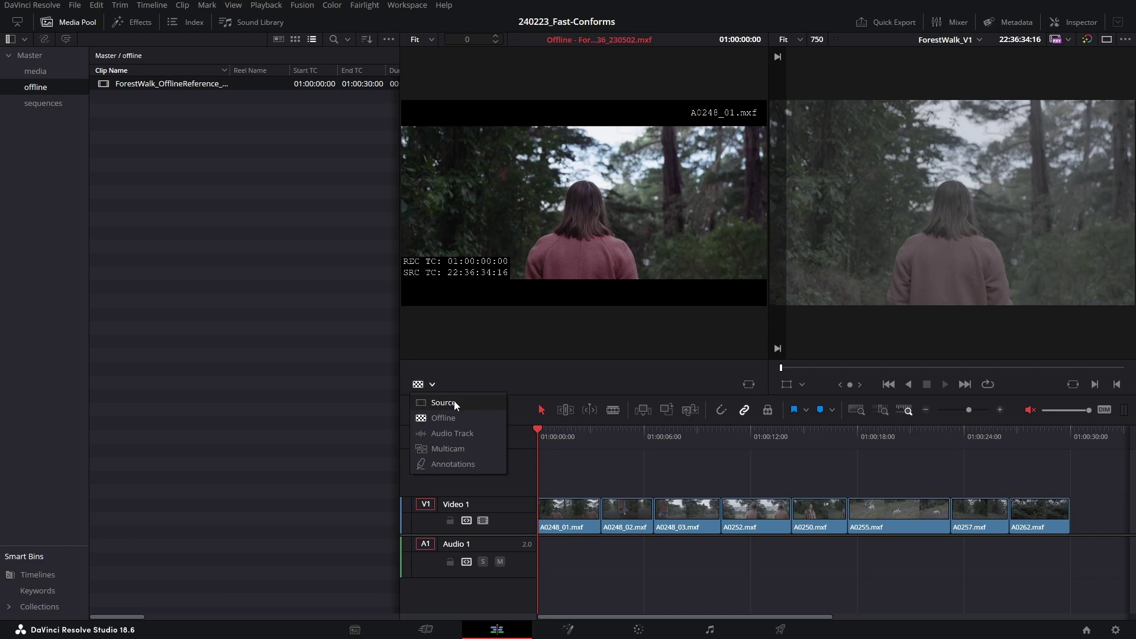
{"action": "left_click", "coordinate": [455, 400]}
{"action": "left_click_drag", "start_coordinate": [412, 367], "coordinate": [910, 273]}
{"action": "left_click_drag", "start_coordinate": [965, 243], "coordinate": [1035, 141]}
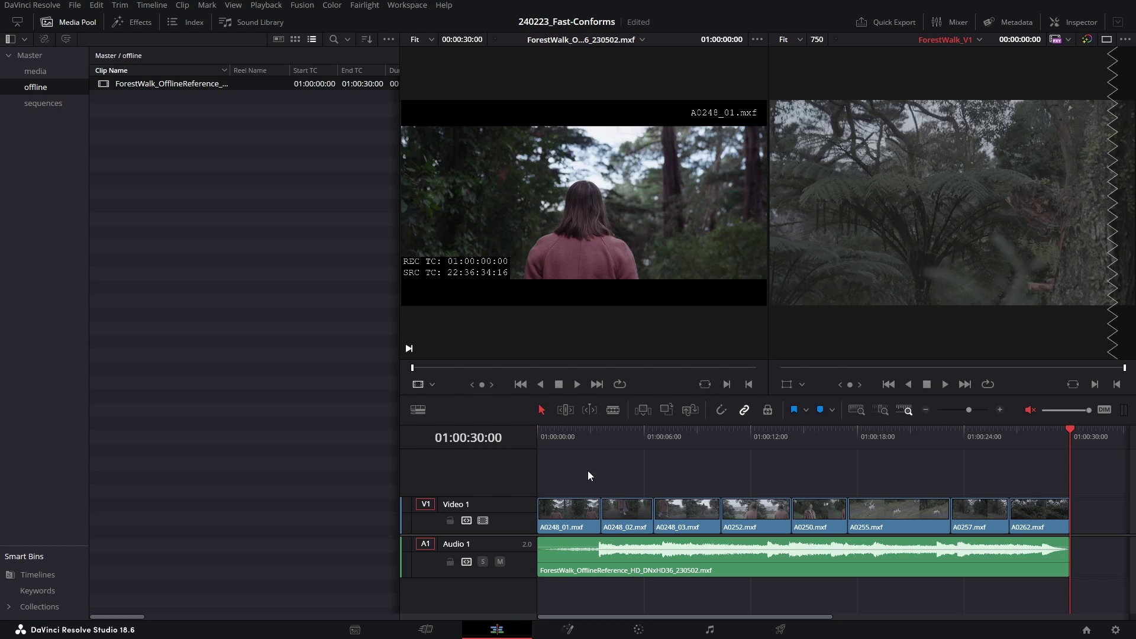
Step: Try placing the reference clip's video on a new track above Video 1, and delete the placed clip
{"action": "left_click_drag", "start_coordinate": [587, 437], "coordinate": [560, 434]}
{"action": "mouse_move", "coordinate": [484, 329]}
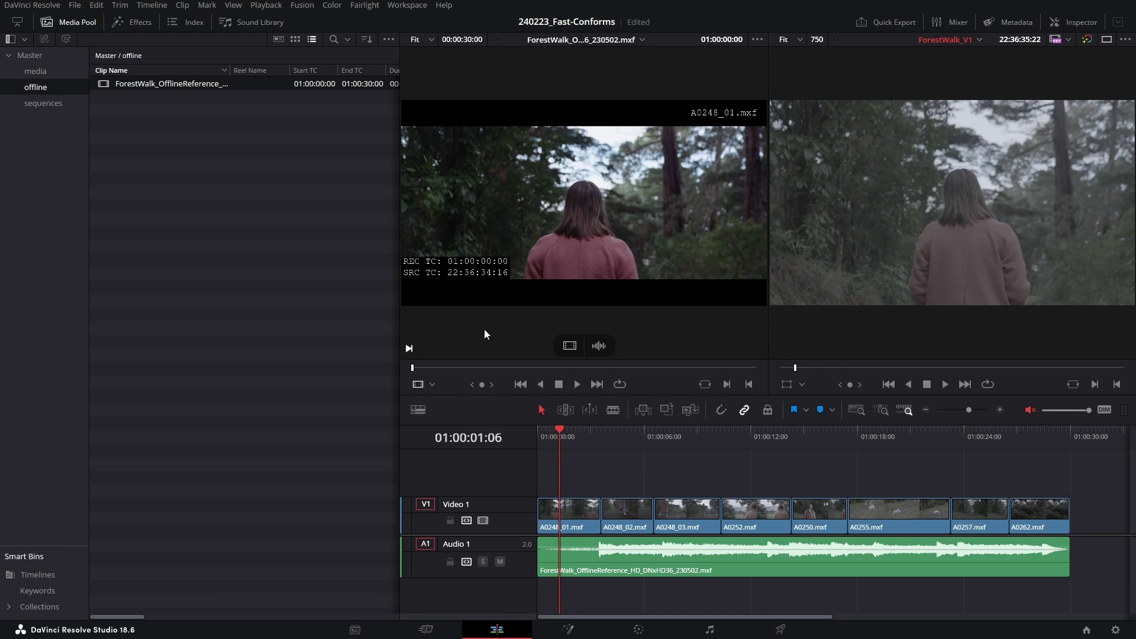
{"action": "left_click", "coordinate": [572, 287]}
{"action": "left_click_drag", "start_coordinate": [573, 288], "coordinate": [630, 472]}
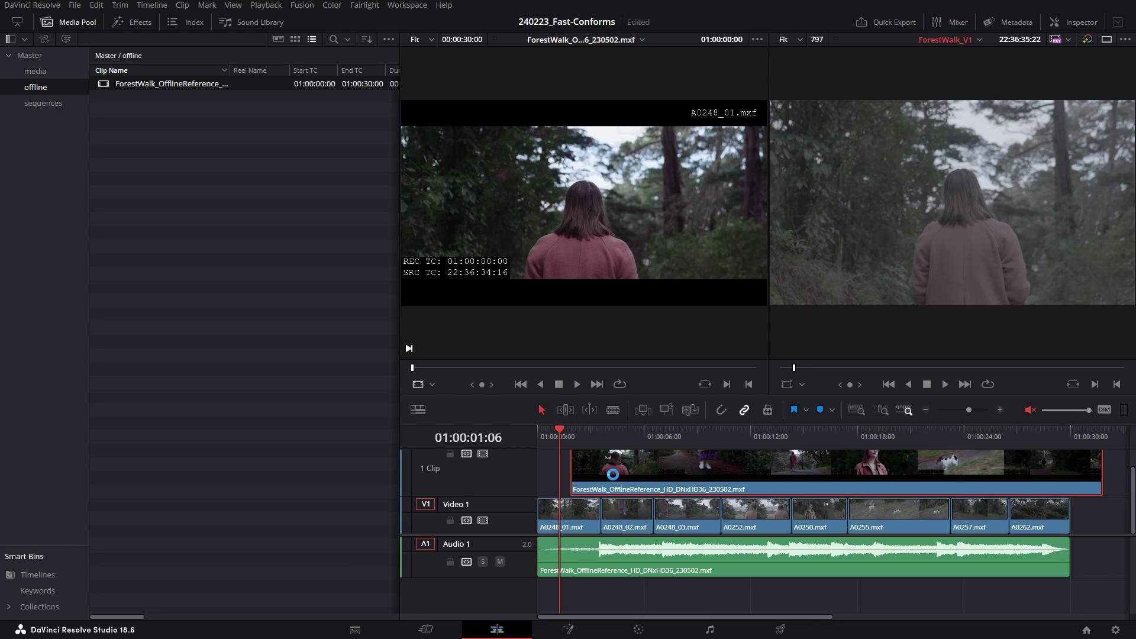
{"action": "key", "text": "Delete"}
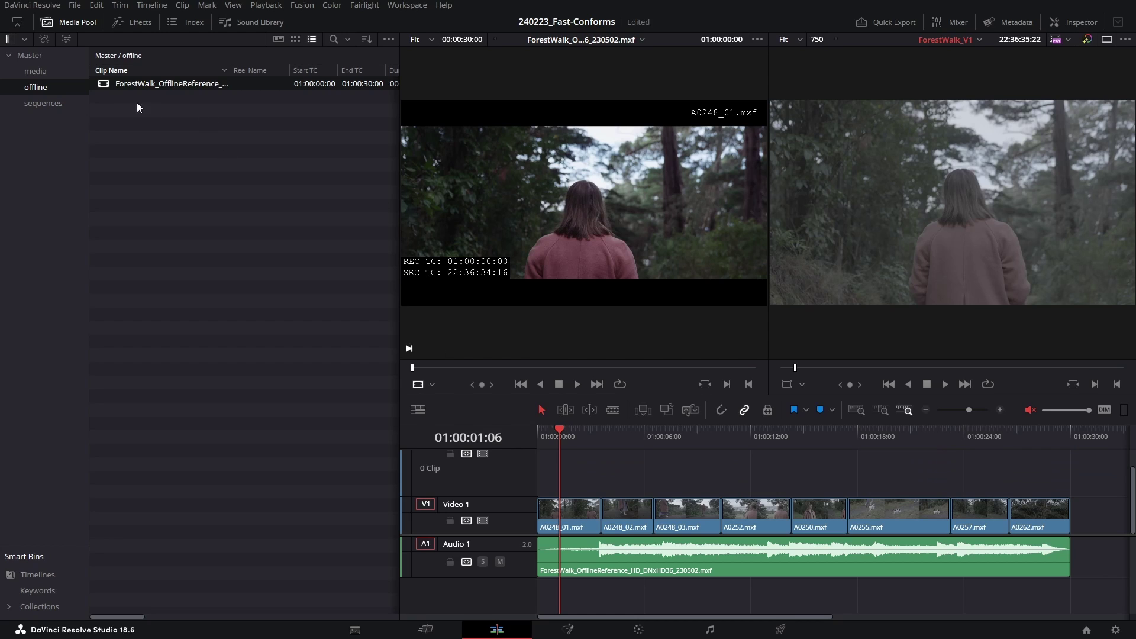
Step: Save the project, set the source viewer back to Offline mode and park the playhead at 01:00:01:09 in the first shot
{"action": "key", "text": "ctrl+s"}
{"action": "left_click", "coordinate": [568, 440]}
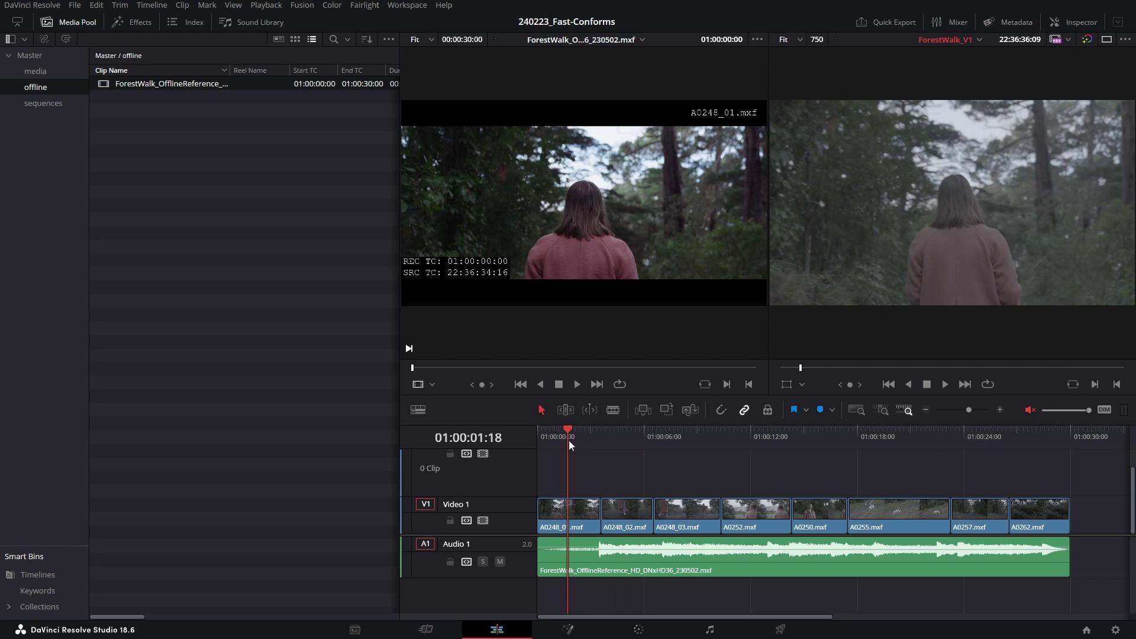
{"action": "left_click", "coordinate": [432, 386]}
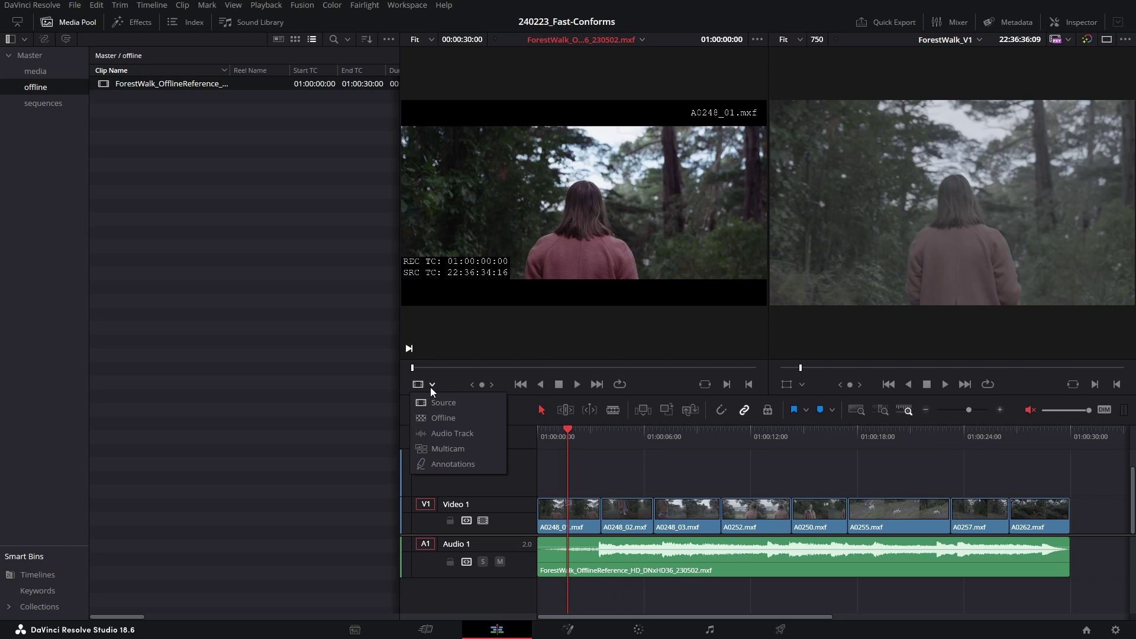
{"action": "left_click", "coordinate": [464, 418]}
{"action": "left_click", "coordinate": [574, 437]}
{"action": "mouse_move", "coordinate": [574, 437]}
{"action": "left_mouse_down"}
{"action": "mouse_move", "coordinate": [815, 435]}
{"action": "mouse_move", "coordinate": [563, 428]}
{"action": "left_mouse_up"}
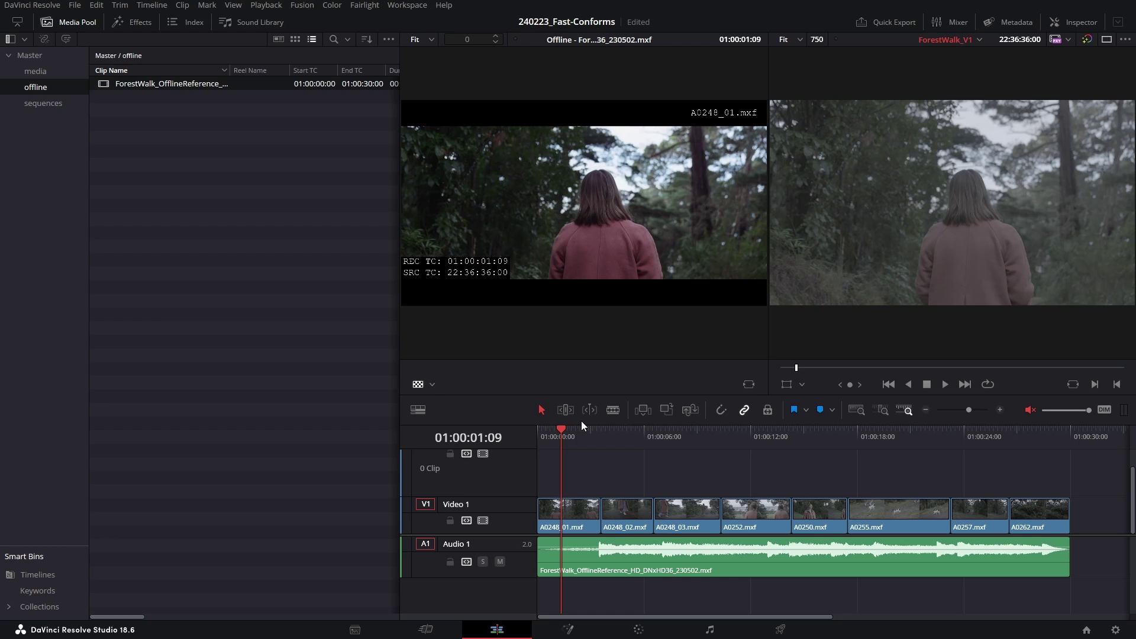
Step: Review the Color Management section of the project settings without changing anything
{"action": "left_click", "coordinate": [1116, 631]}
{"action": "left_click", "coordinate": [349, 144]}
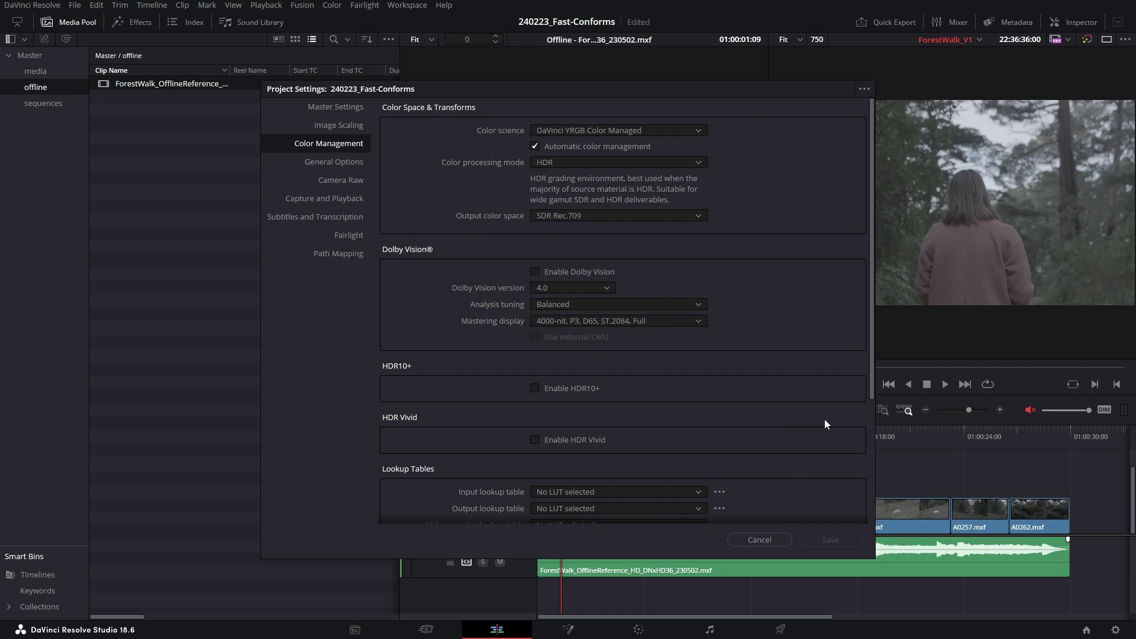
{"action": "left_click", "coordinate": [756, 540]}
Step: On the Color page, set the input color space of all timeline clips to Sony S-Gamut3/S-Log3 and update their thumbnails
{"action": "left_click", "coordinate": [641, 631]}
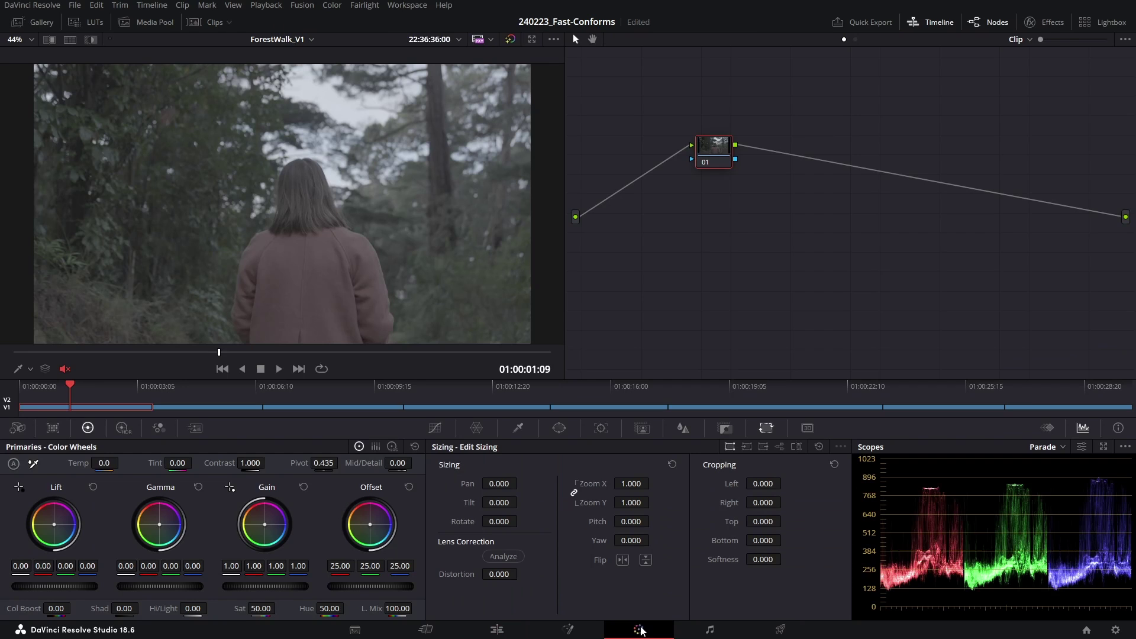
{"action": "left_click", "coordinate": [212, 22]}
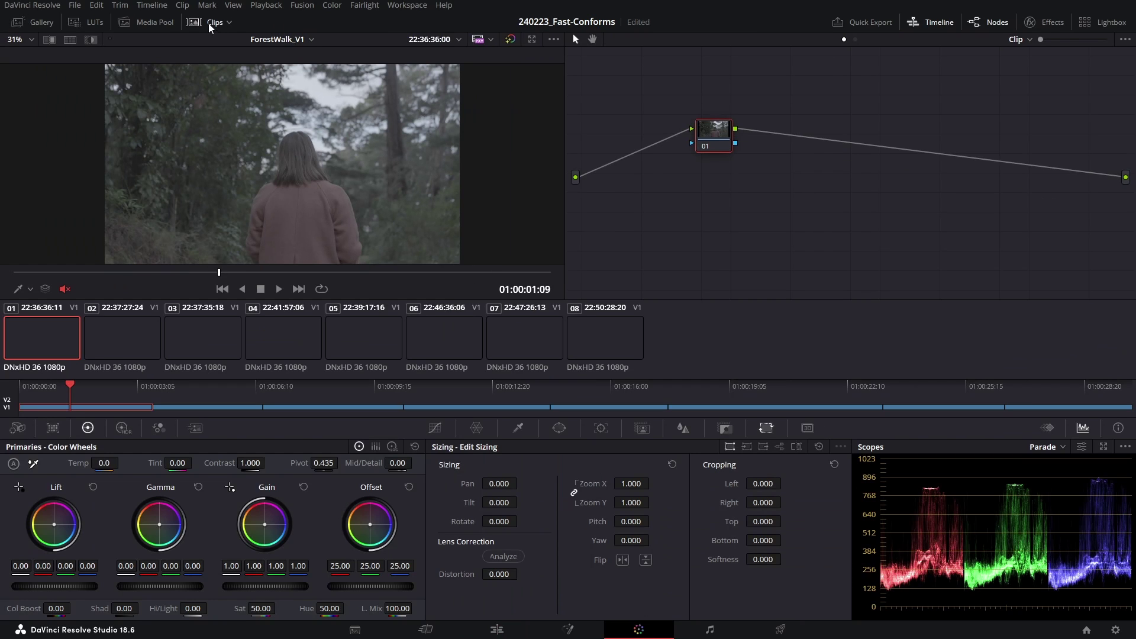
{"action": "left_click", "coordinate": [591, 347], "text": "shift"}
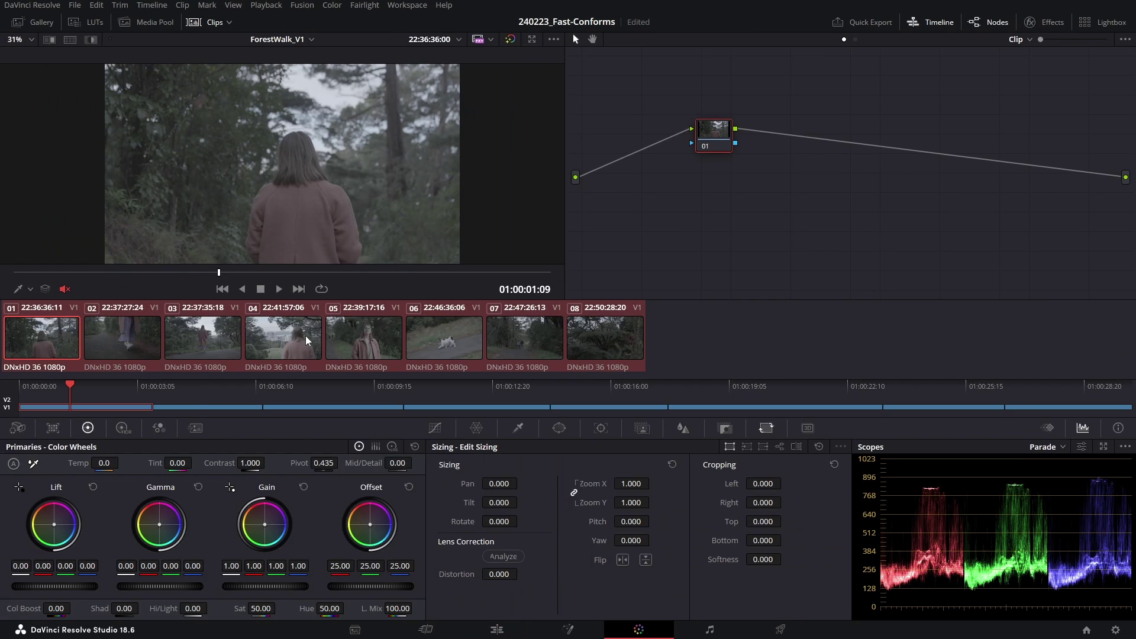
{"action": "right_click", "coordinate": [61, 333]}
{"action": "mouse_move", "coordinate": [150, 341]}
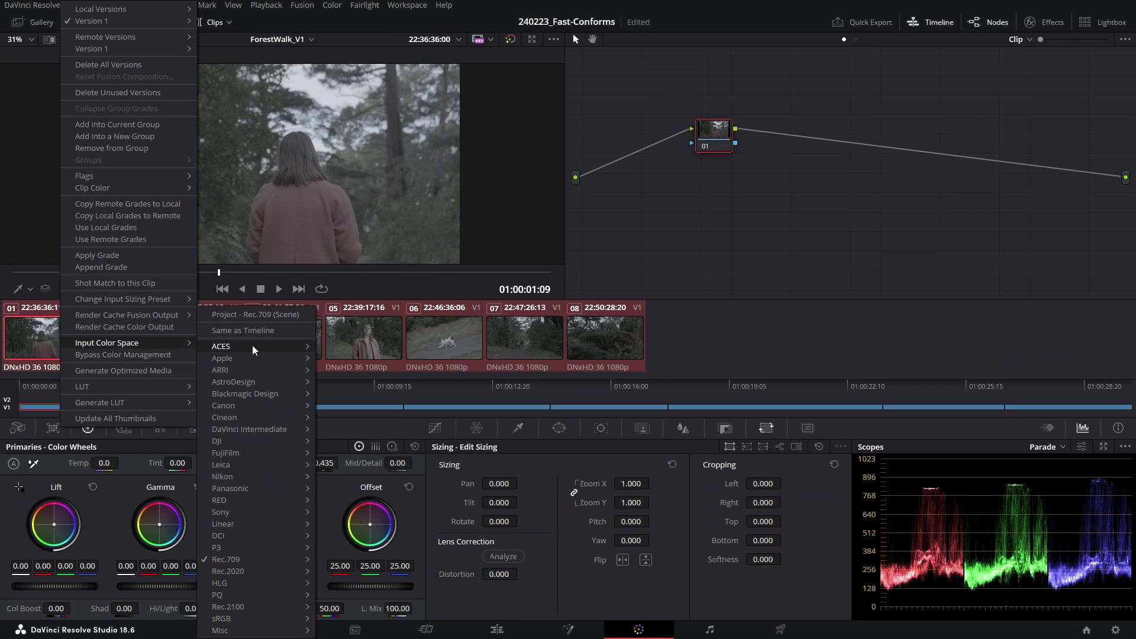
{"action": "mouse_move", "coordinate": [255, 512]}
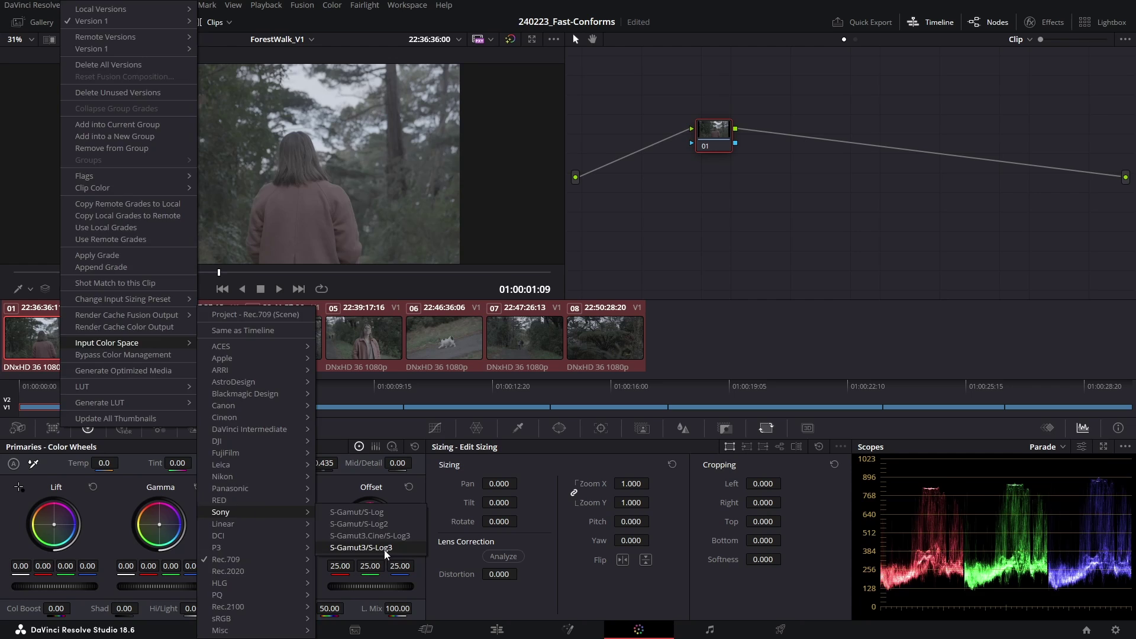
{"action": "left_click", "coordinate": [385, 548]}
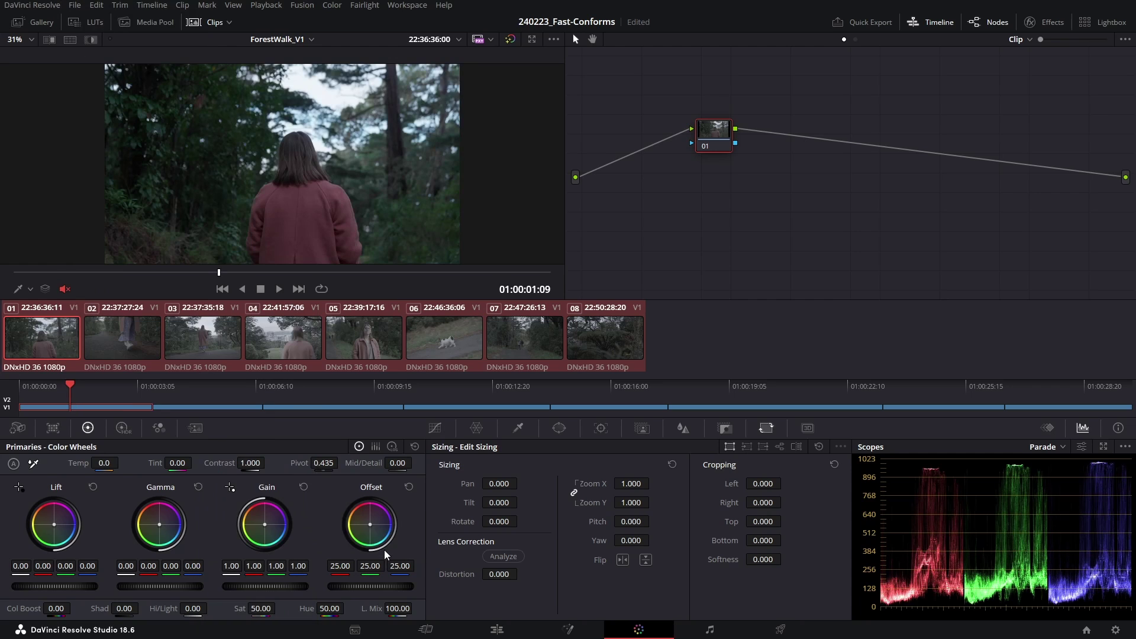
{"action": "right_click", "coordinate": [63, 334]}
{"action": "left_click", "coordinate": [143, 421]}
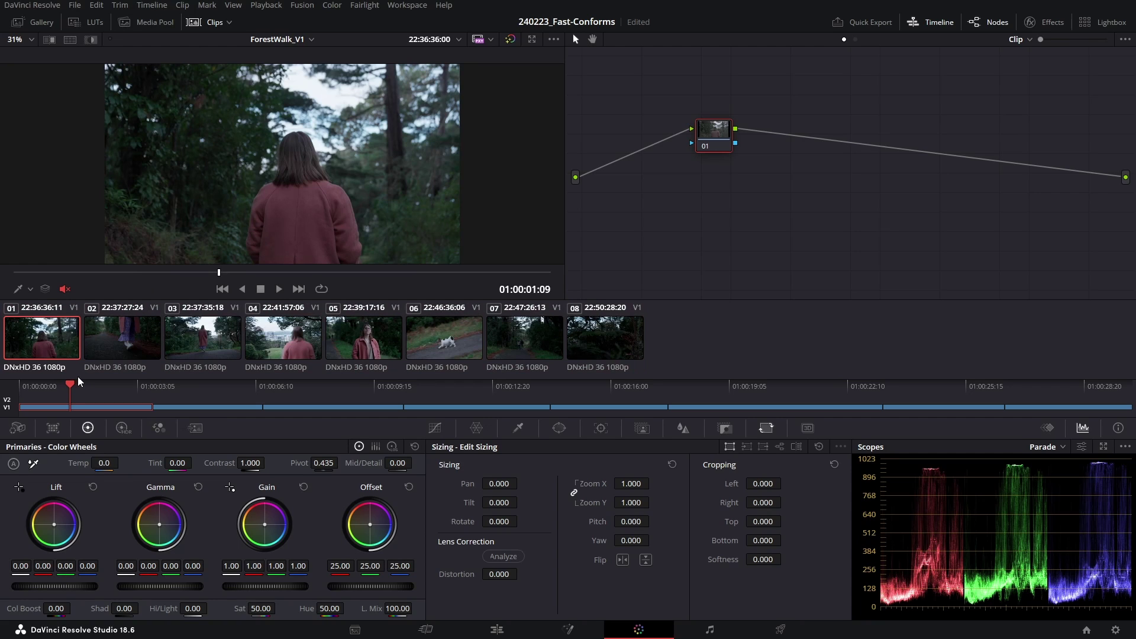
Step: Apply 2.39 output blanking to the ForestWalk_V1 timeline
{"action": "left_click", "coordinate": [152, 5]}
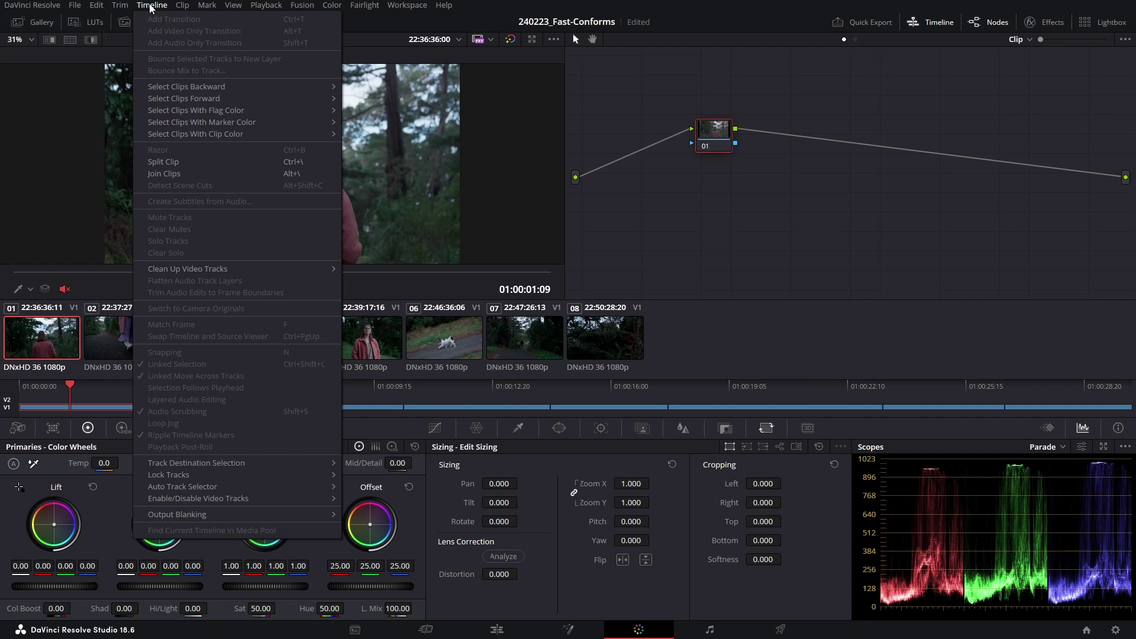
{"action": "mouse_move", "coordinate": [284, 514]}
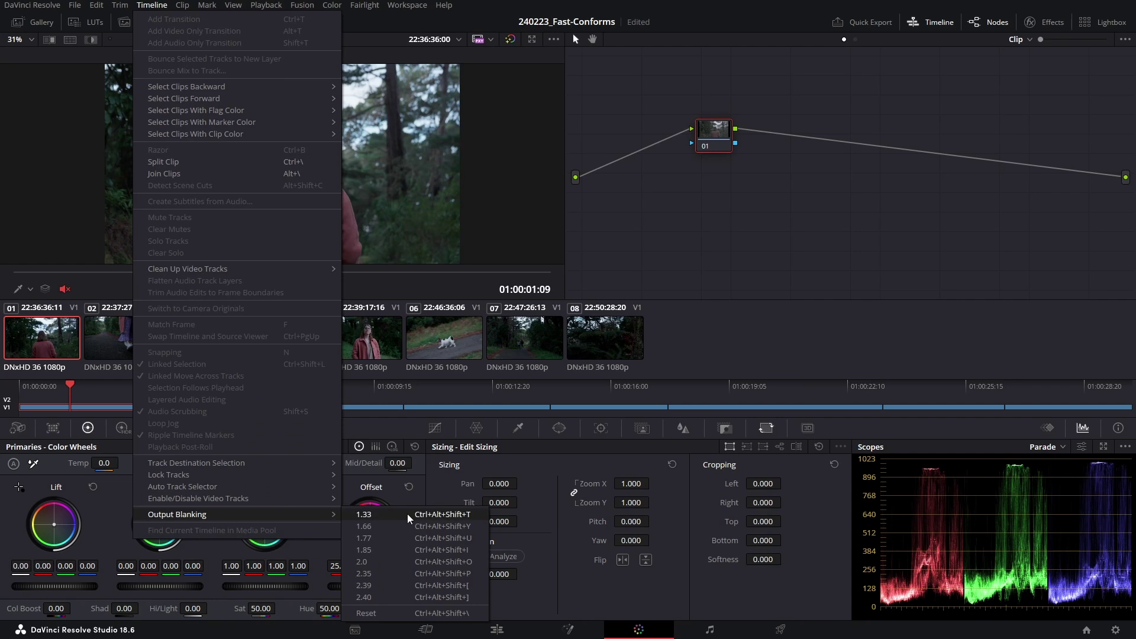
{"action": "left_click", "coordinate": [364, 585]}
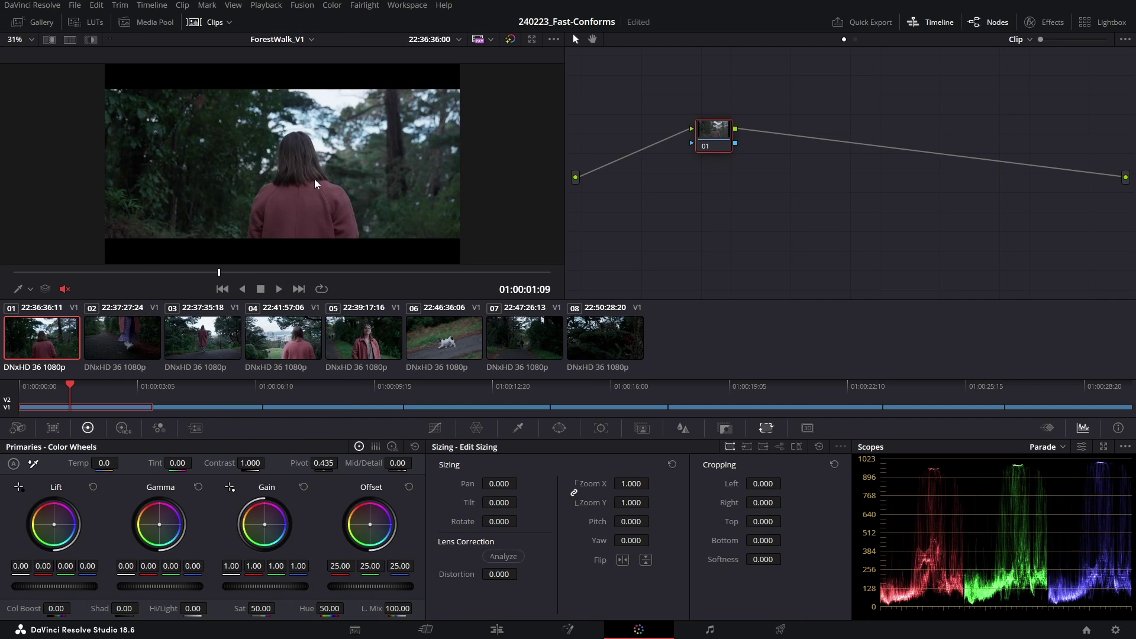
Step: Return to the Edit page and scrub through the timeline to compare each shot's framing and timing with the offline reference
{"action": "left_click", "coordinate": [497, 629]}
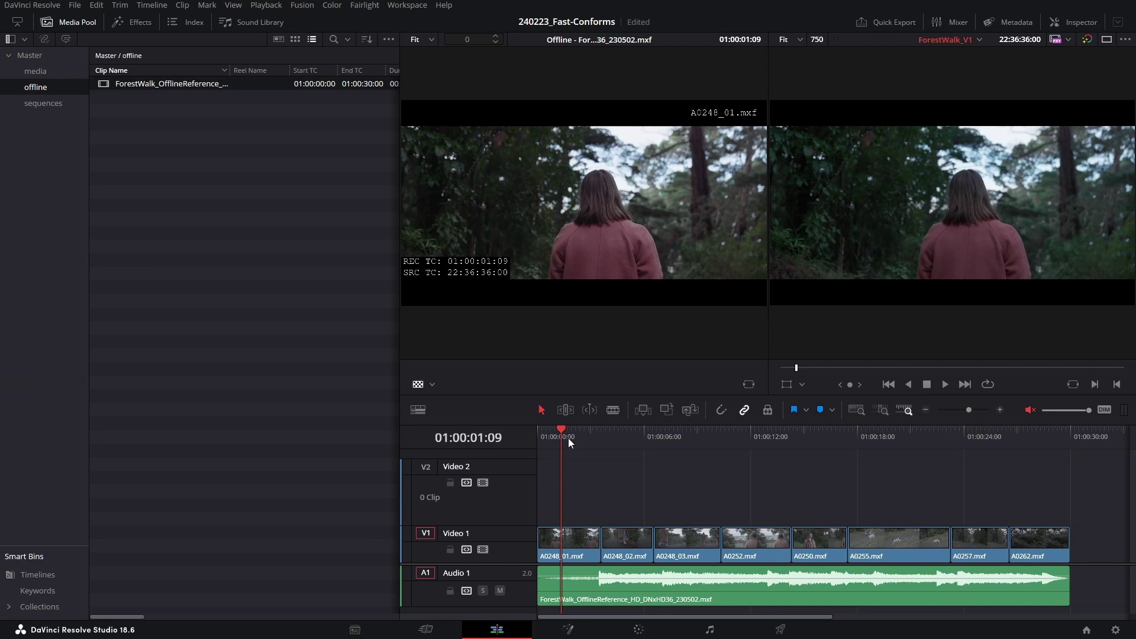
{"action": "left_click_drag", "start_coordinate": [571, 438], "coordinate": [776, 438]}
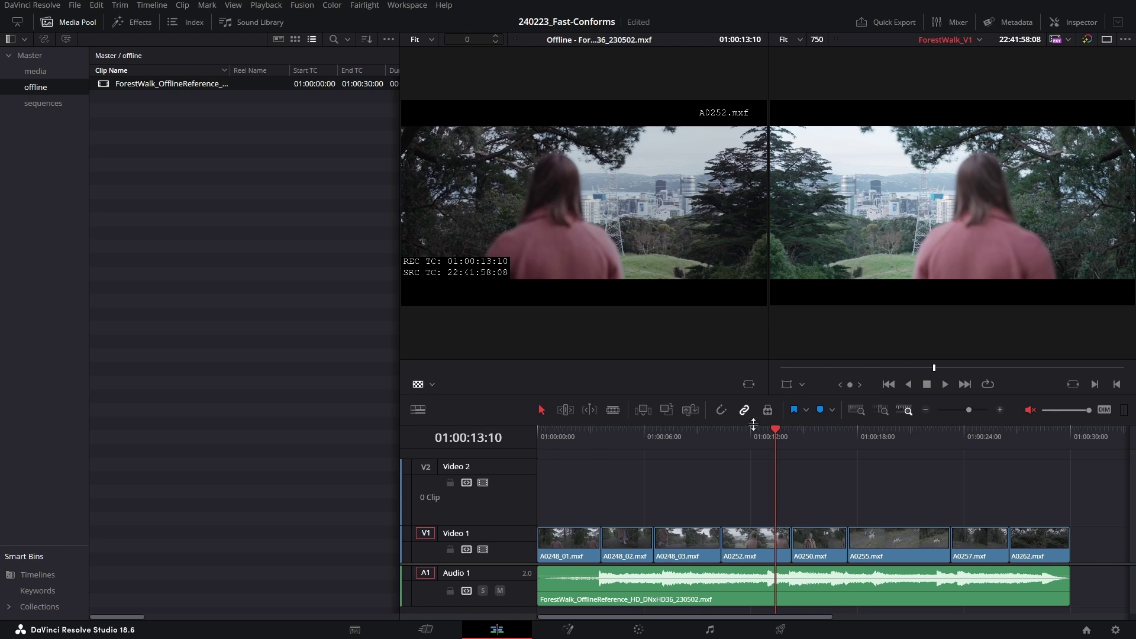
{"action": "left_click_drag", "start_coordinate": [737, 436], "coordinate": [547, 430]}
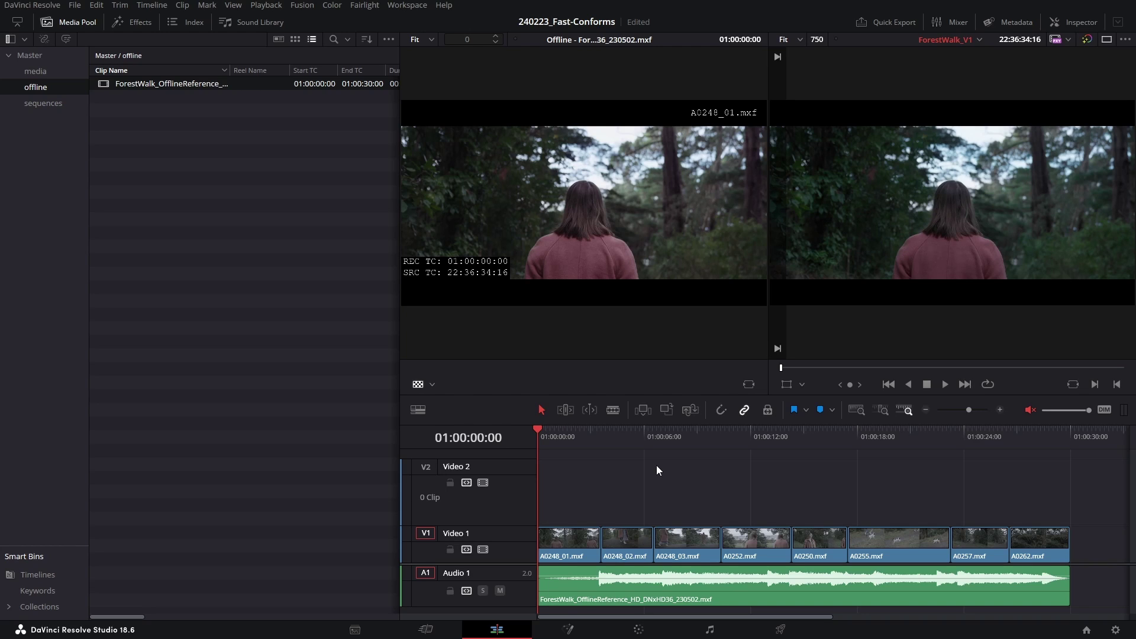
{"action": "left_click_drag", "start_coordinate": [574, 440], "coordinate": [622, 431]}
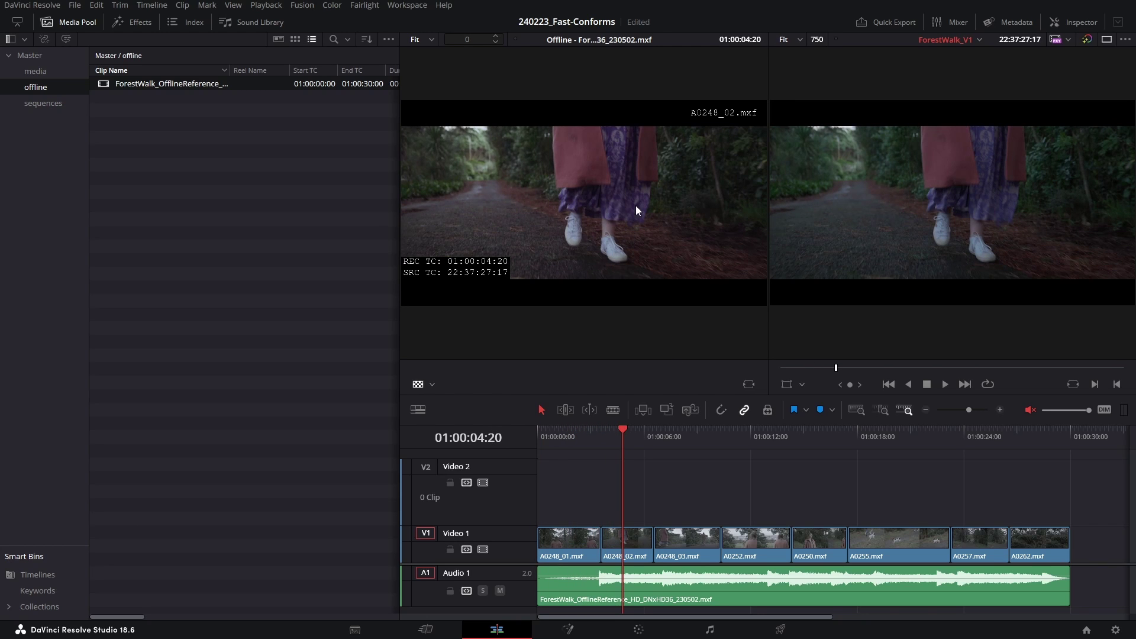
{"action": "left_click_drag", "start_coordinate": [635, 428], "coordinate": [687, 432]}
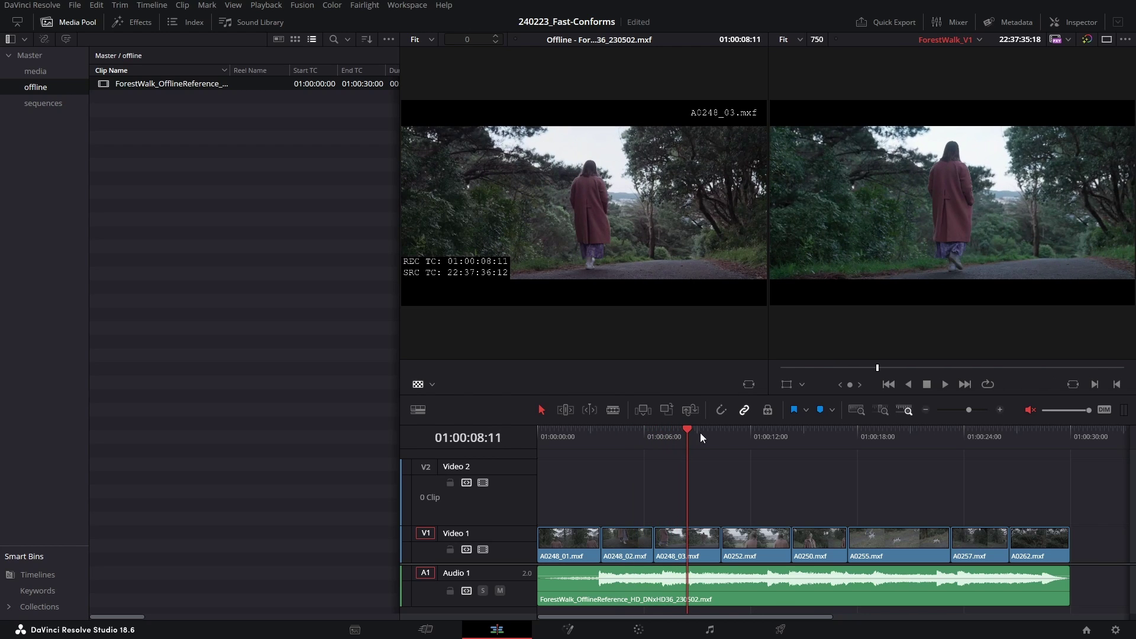
{"action": "left_click_drag", "start_coordinate": [702, 434], "coordinate": [1049, 435]}
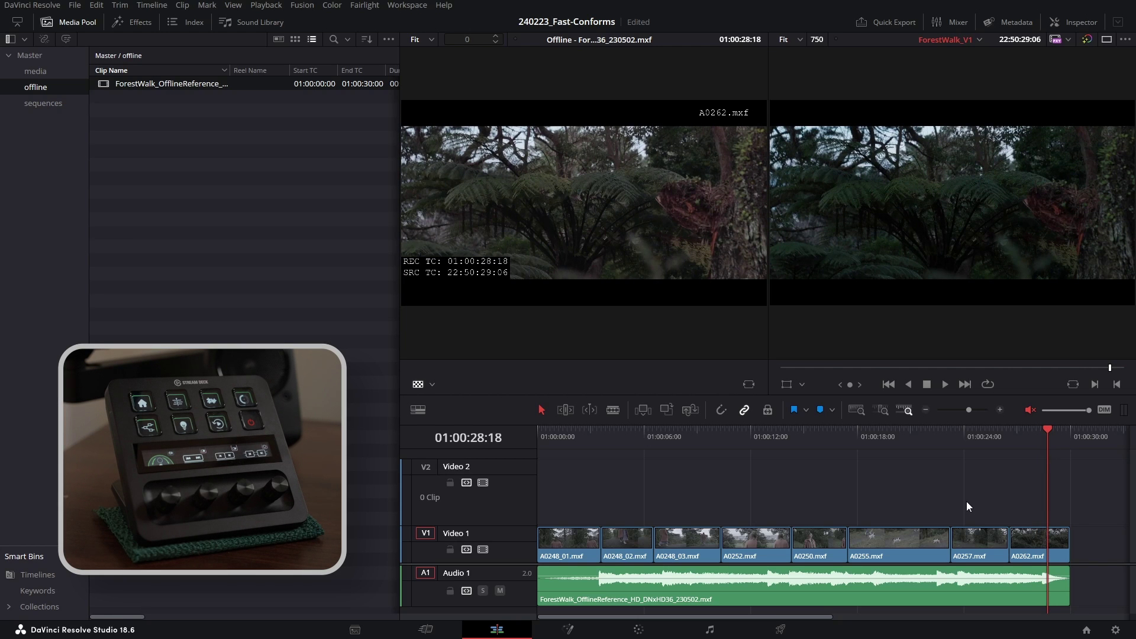
Step: Return the playhead to the timeline start, switch to the Color page, and jump between the first clip's first and last frames
{"action": "left_click_drag", "start_coordinate": [950, 435], "coordinate": [501, 429]}
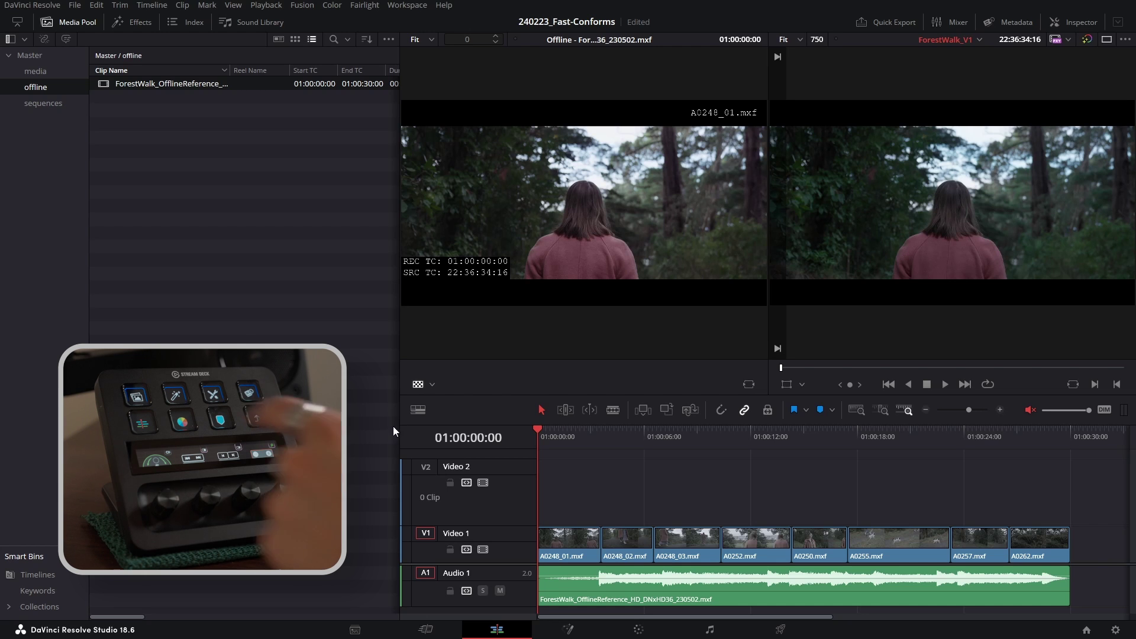
{"action": "key", "text": "shift+6"}
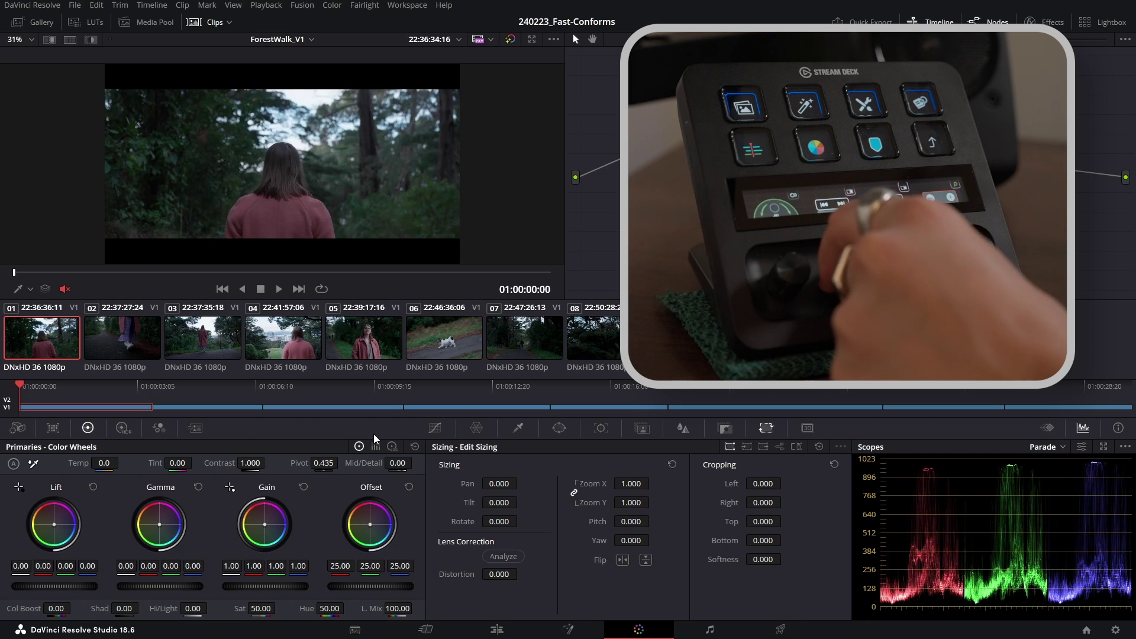
{"action": "key", "text": "End"}
{"action": "key", "text": "semicolon"}
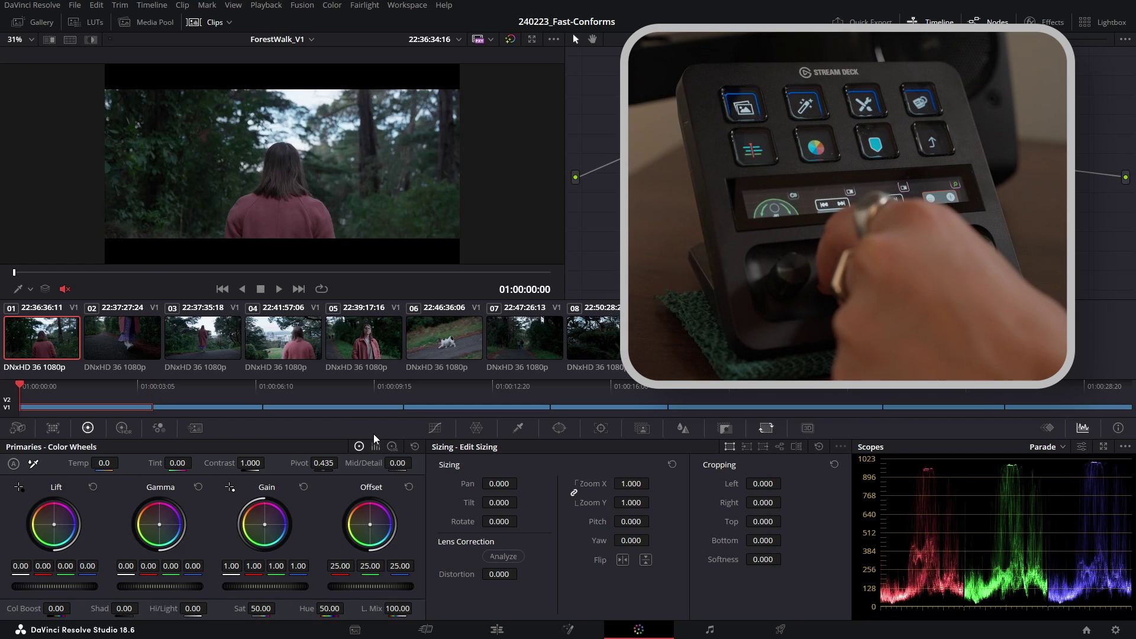
{"action": "key", "text": "apostrophe"}
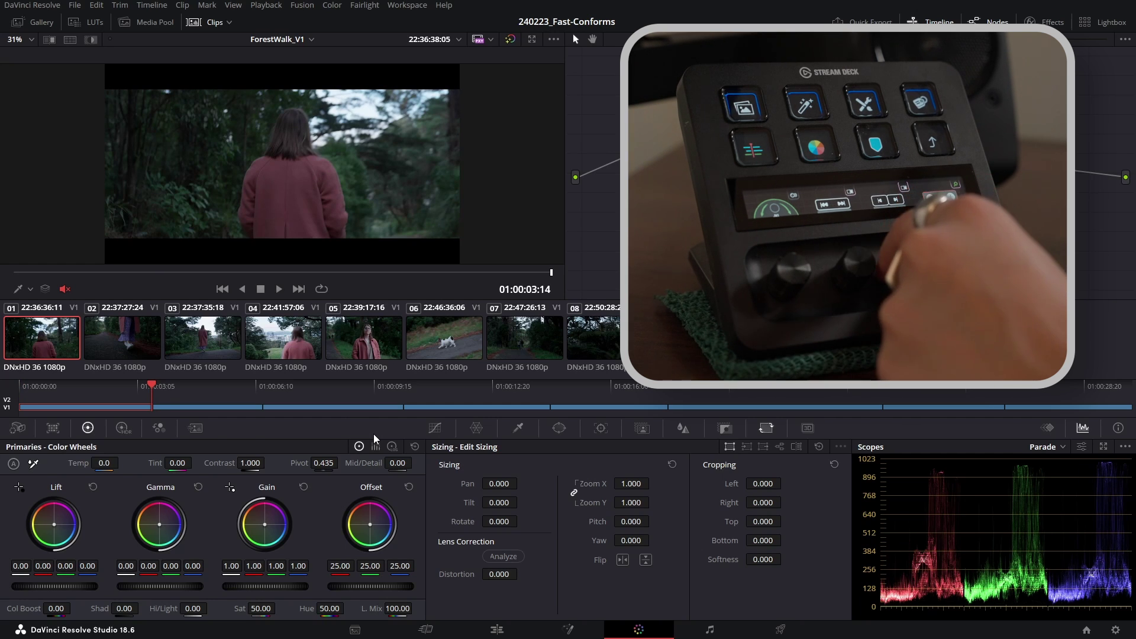
Step: Step through the middle frames of the first three clips and return to the first clip's middle frame
{"action": "key", "text": "Down"}
{"action": "key", "text": "Up"}
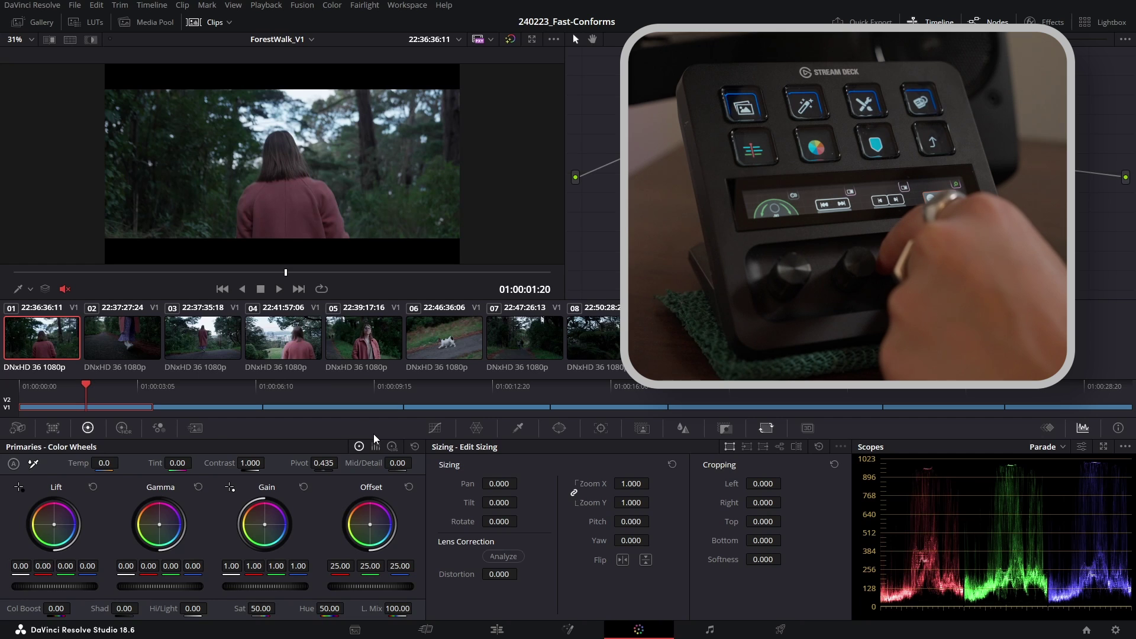
{"action": "key", "text": "Down"}
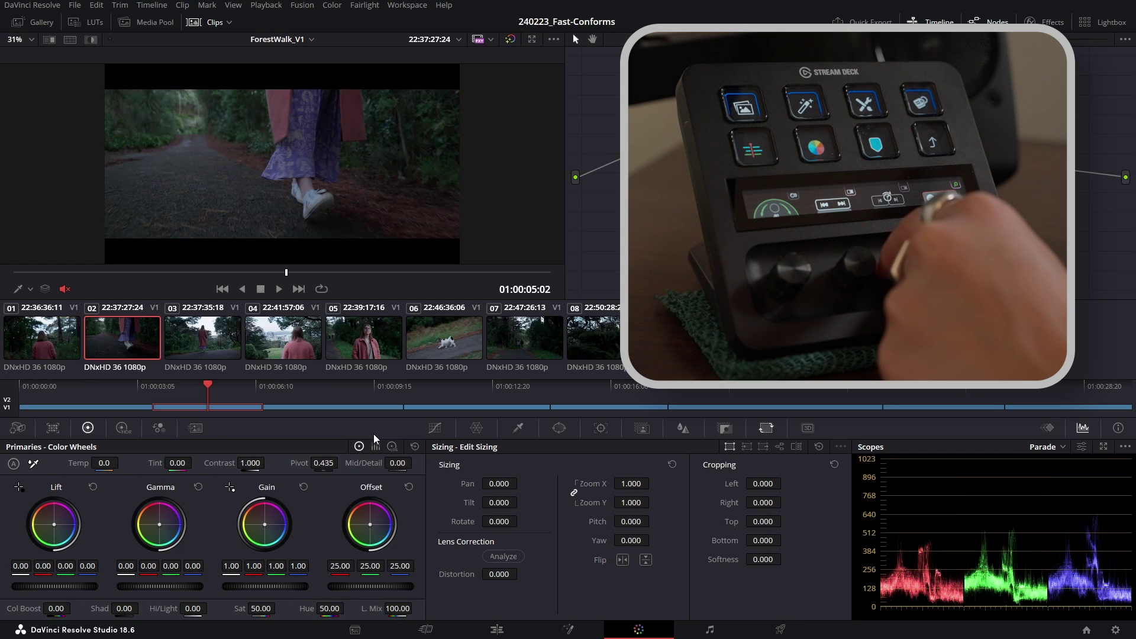
{"action": "key", "text": "Down"}
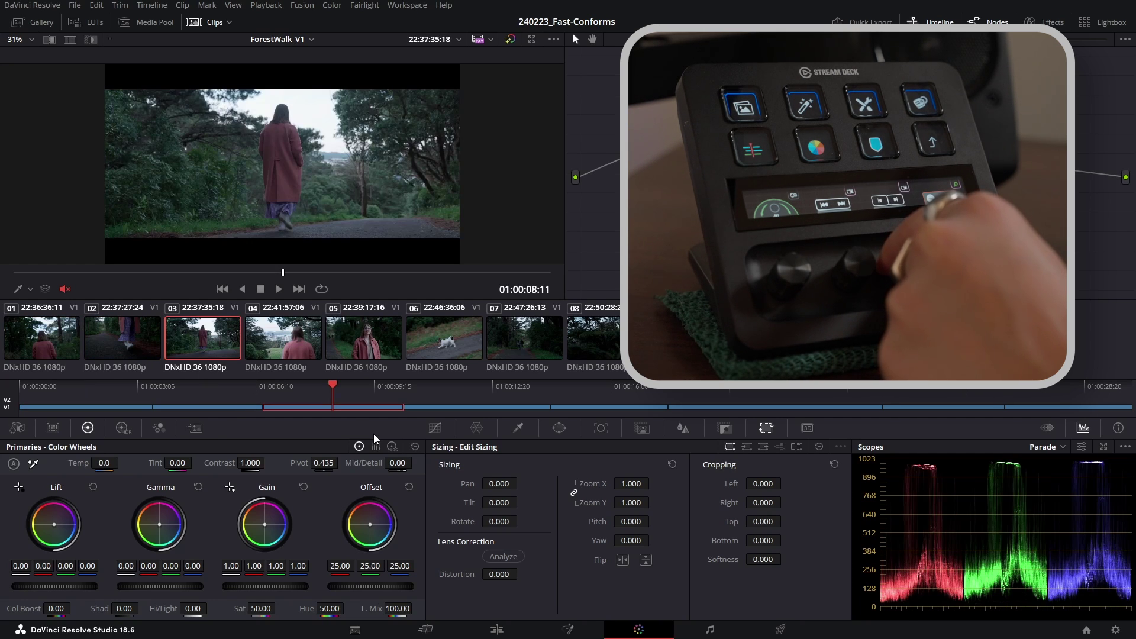
{"action": "key", "text": "Up"}
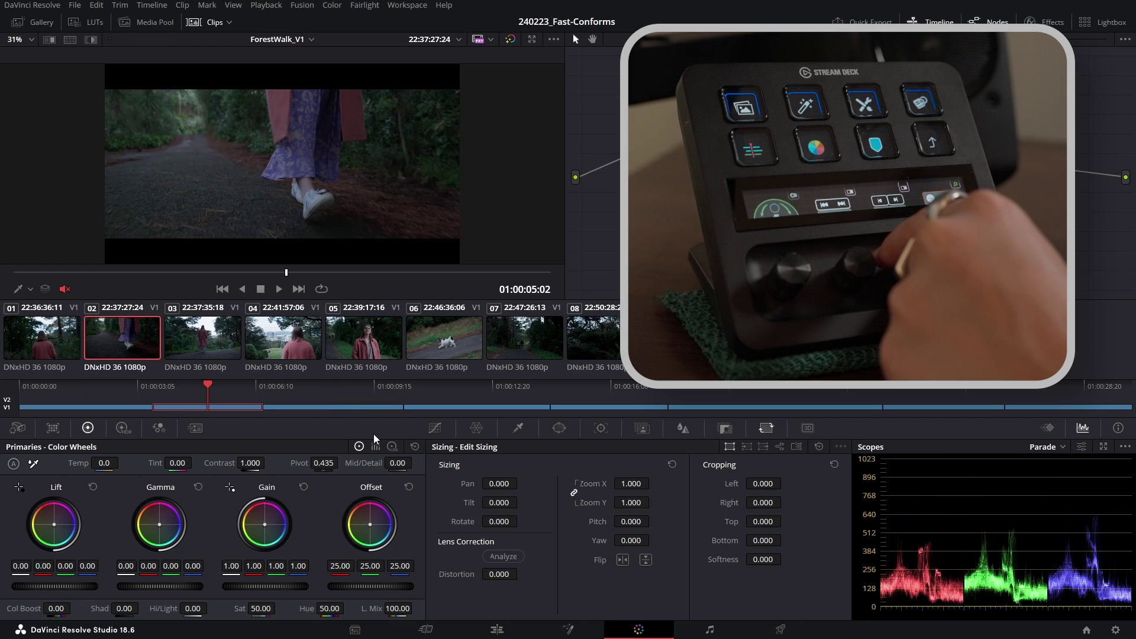
{"action": "key", "text": "Up"}
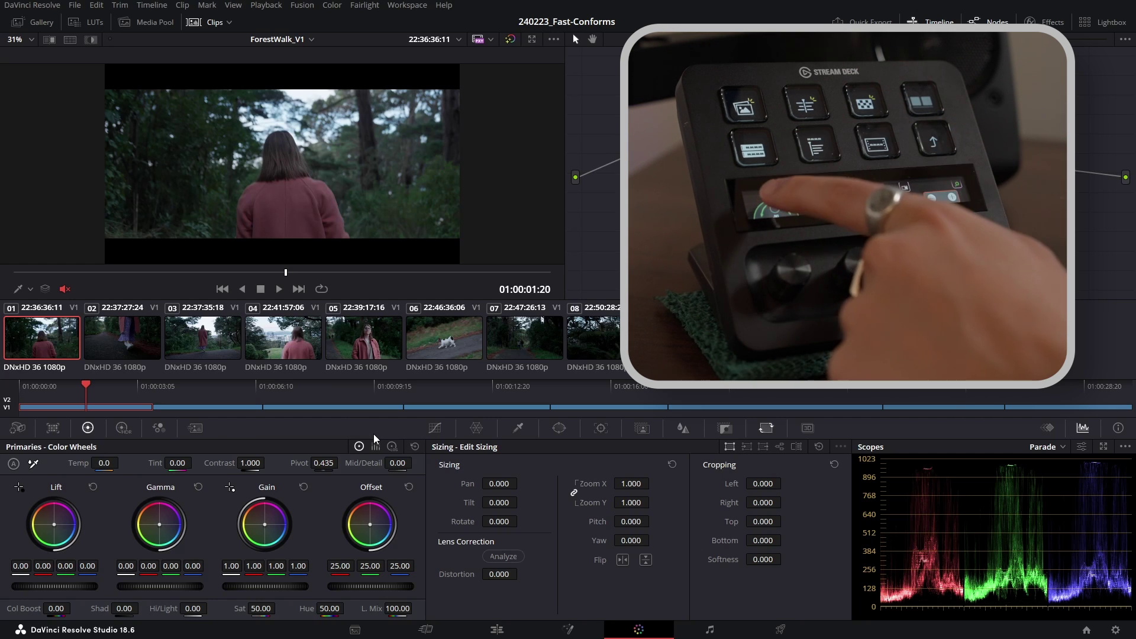
Step: Enable the offline reference wipe, move its edge so the reference fills the viewer, and test toggling it on and off
{"action": "key", "text": "ctrl+alt+w"}
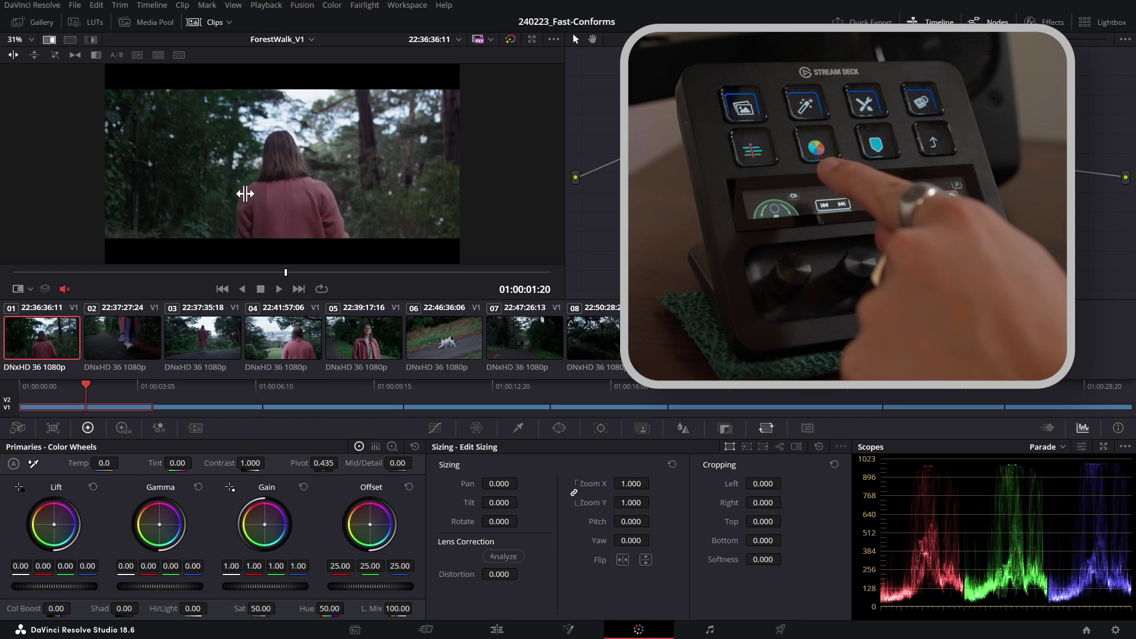
{"action": "left_click_drag", "start_coordinate": [245, 193], "coordinate": [110, 184]}
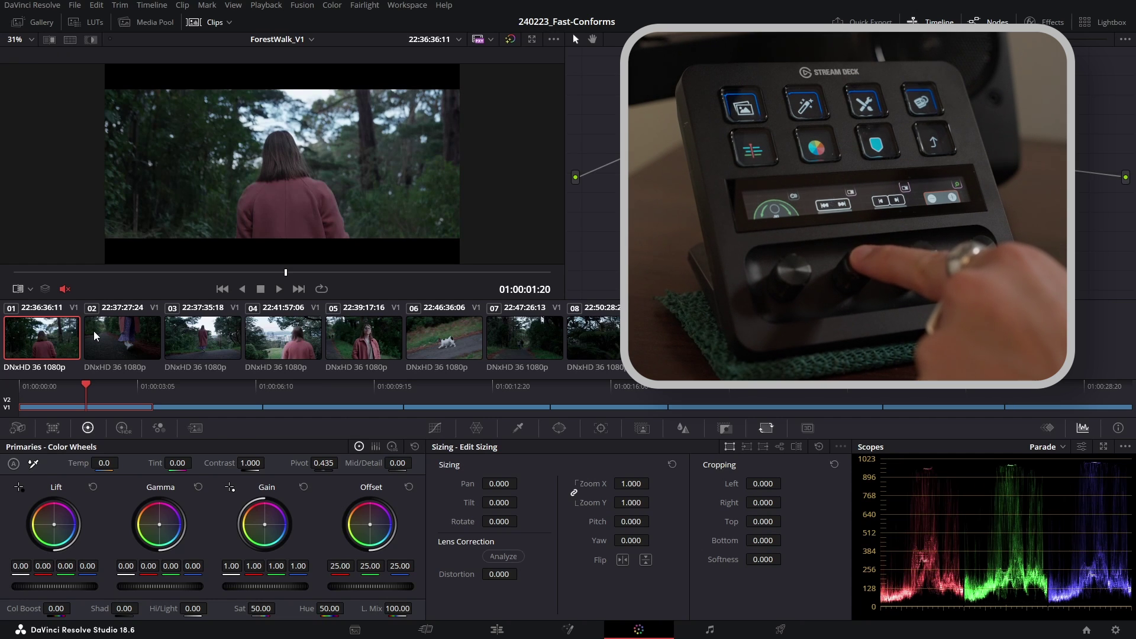
{"action": "key", "text": "ctrl+w"}
{"action": "key", "text": "ctrl+w"}
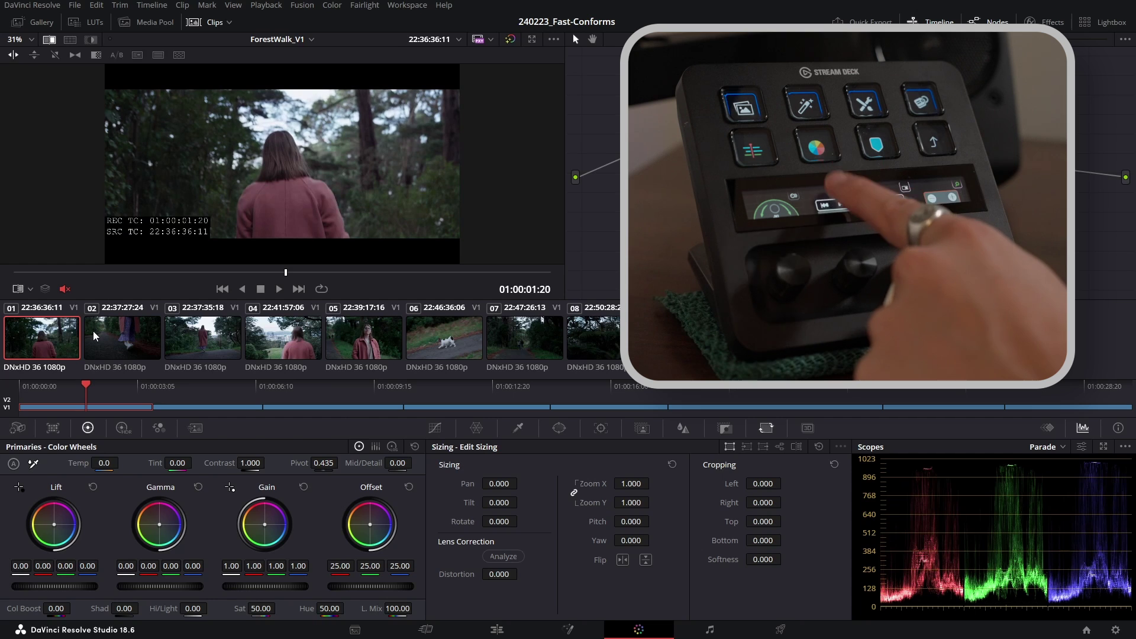
{"action": "key", "text": "ctrl+w"}
{"action": "key", "text": "ctrl+w"}
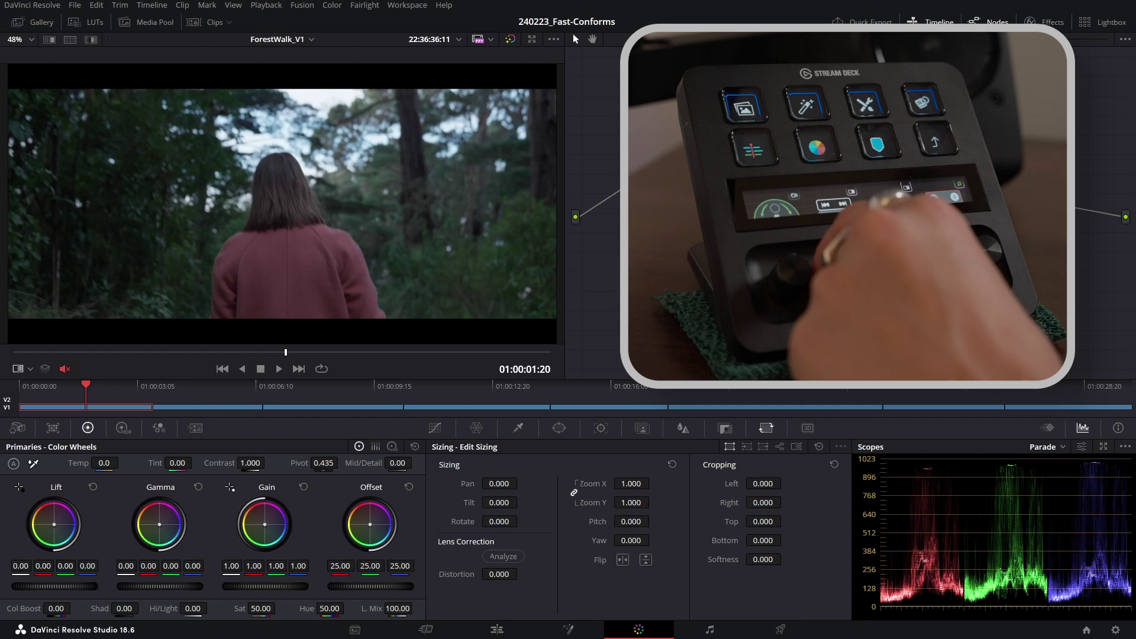
Step: Compare the first, last and middle frames of the first clip with the offline reference by toggling the wipe
{"action": "key", "text": "Up"}
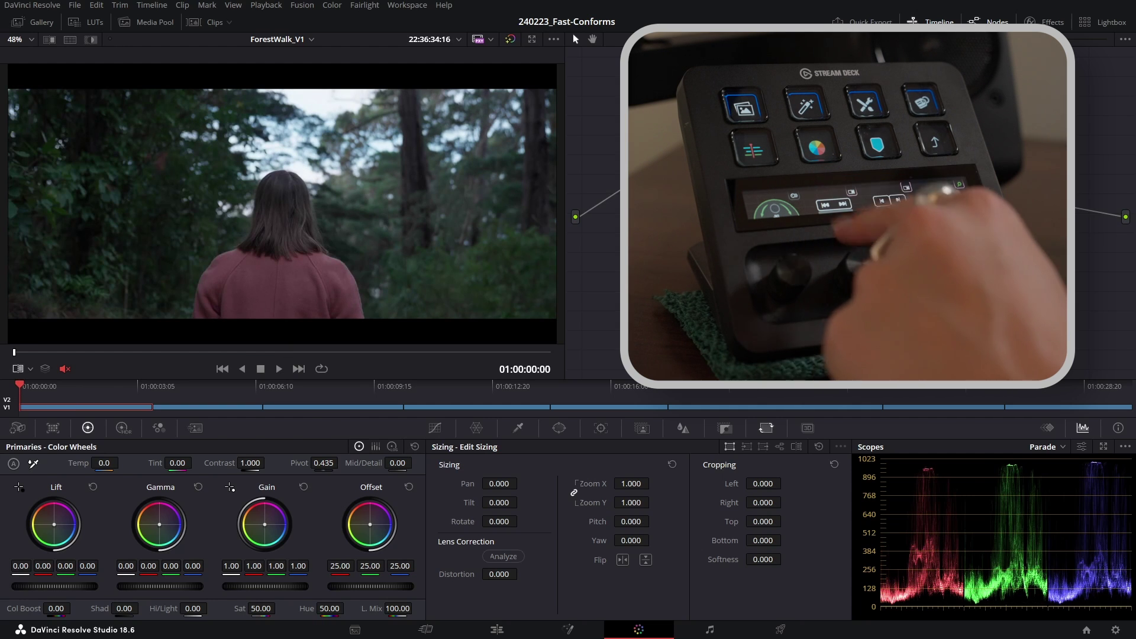
{"action": "key", "text": "ctrl+w"}
{"action": "key", "text": "shift+d"}
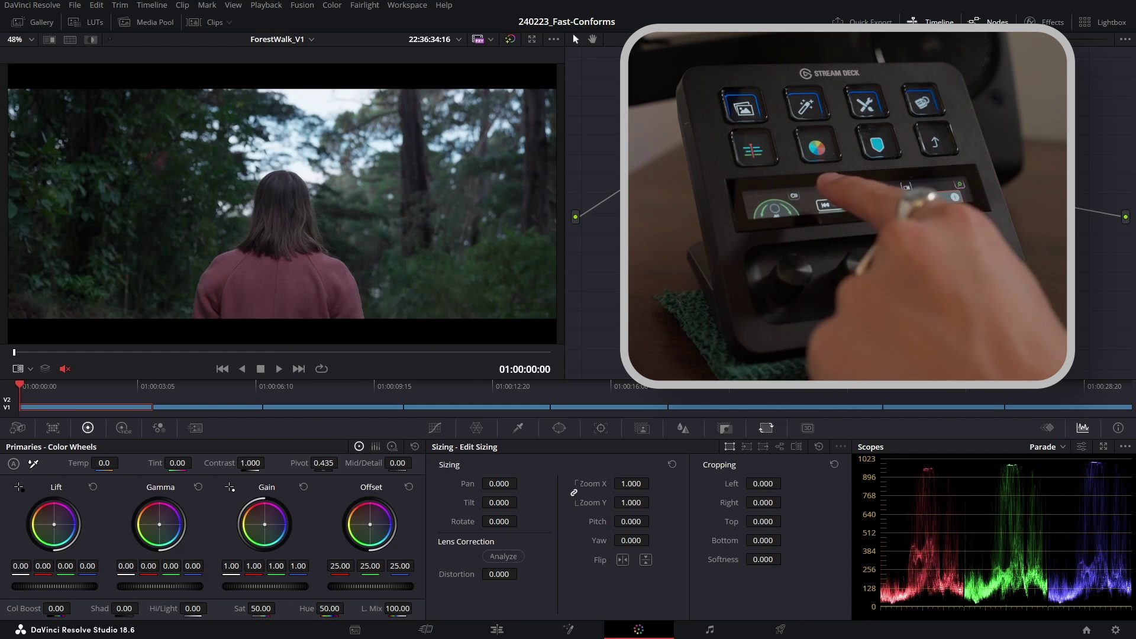
{"action": "key", "text": "shift+d"}
{"action": "key", "text": "ctrl+w"}
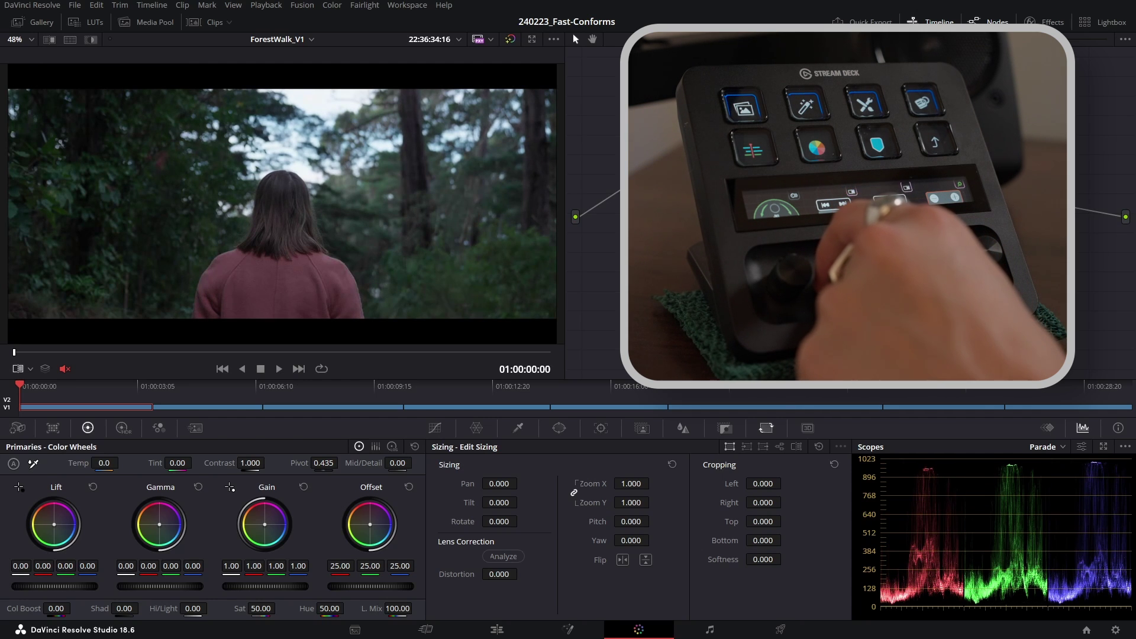
{"action": "key", "text": "apostrophe"}
{"action": "key", "text": "ctrl+w"}
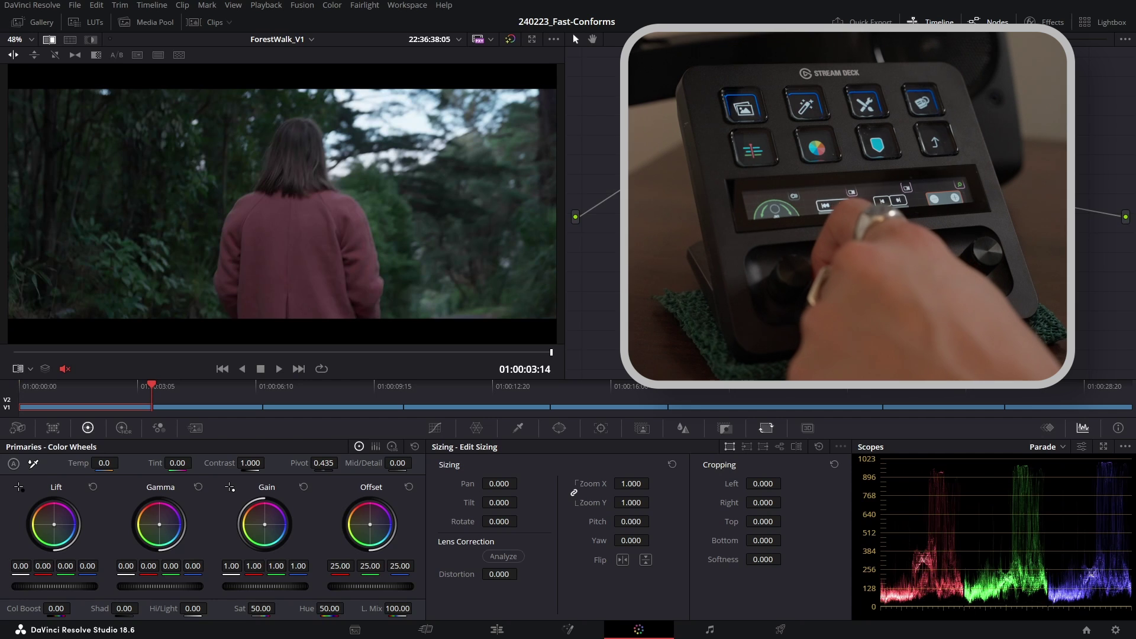
{"action": "key", "text": "ctrl+w"}
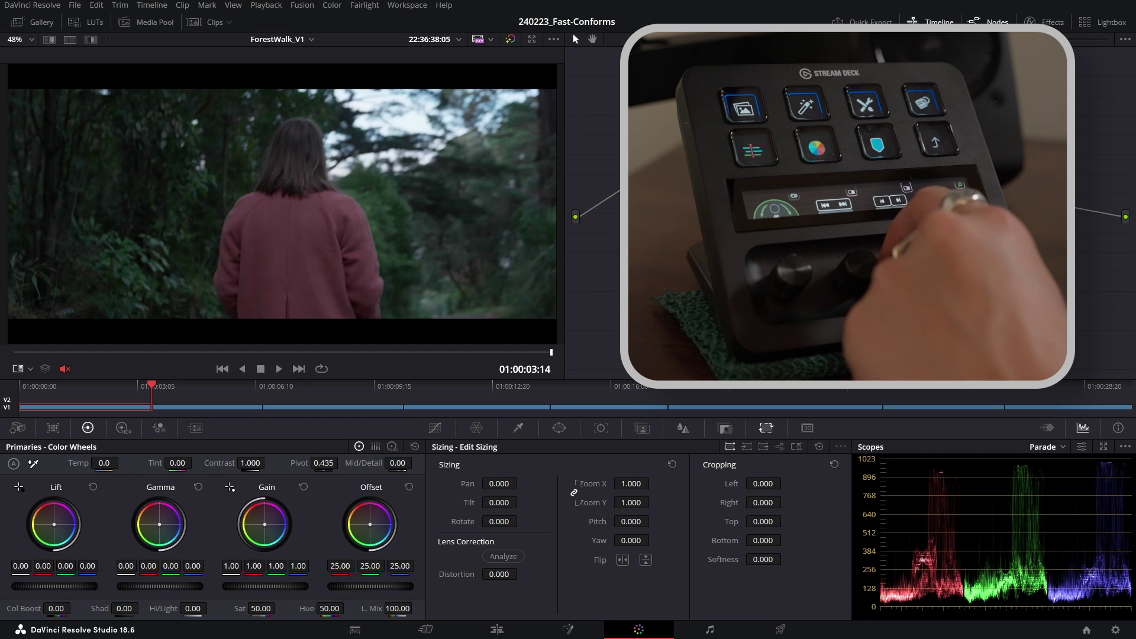
{"action": "key", "text": "Down"}
{"action": "key", "text": "Up"}
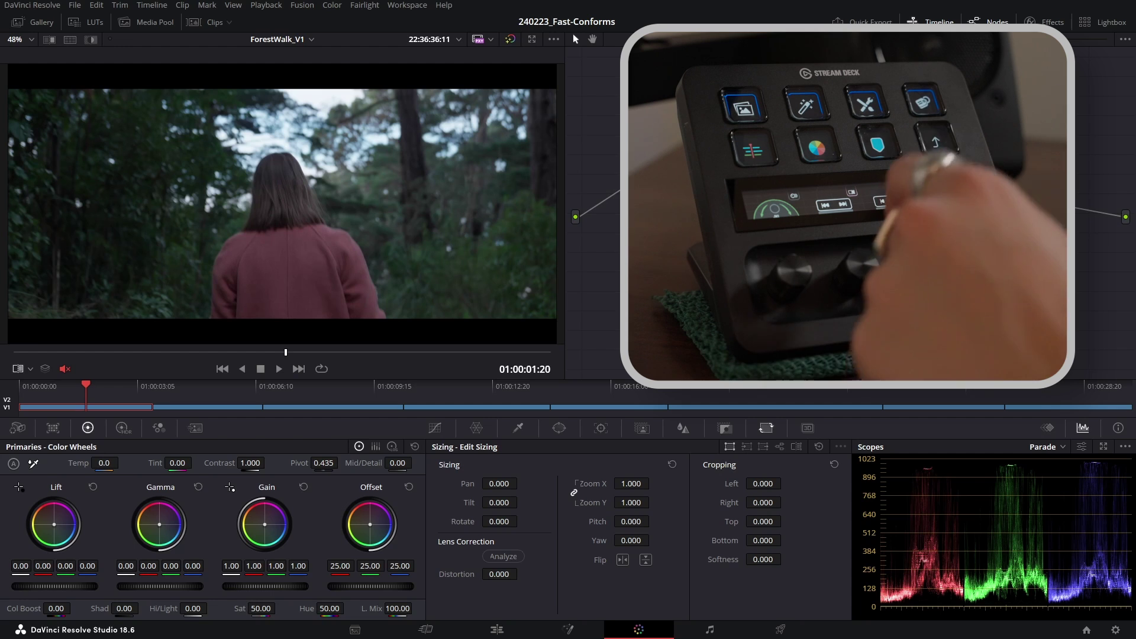
{"action": "key", "text": "ctrl+w"}
{"action": "key", "text": "ctrl+w"}
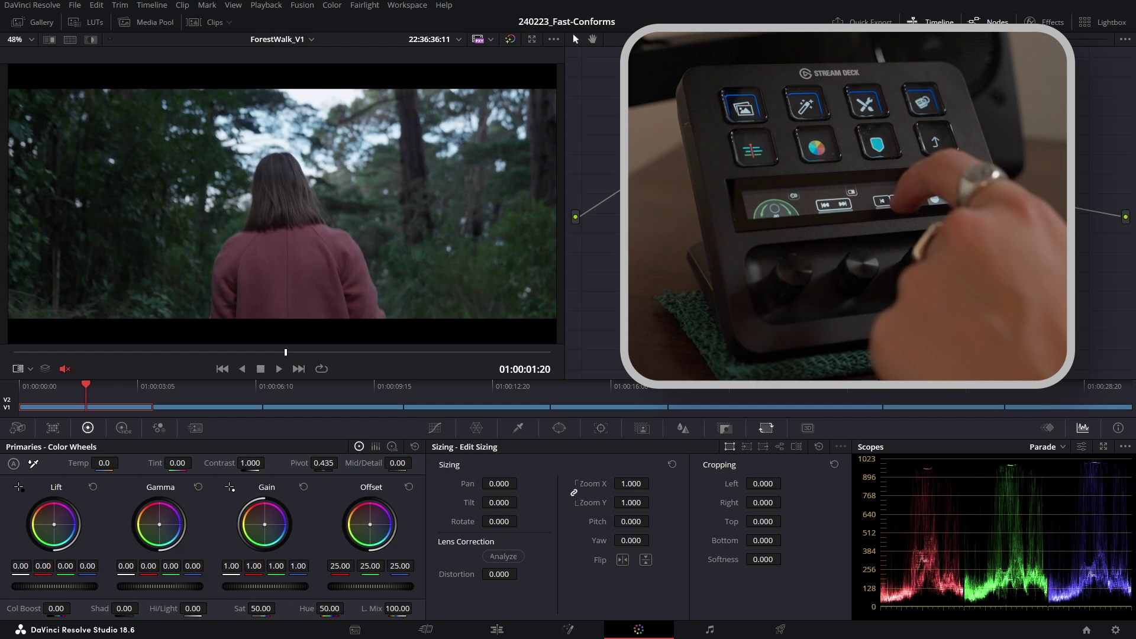
Step: Check the second clip's middle, first and last frames against the offline reference with the wipe
{"action": "key", "text": "Down"}
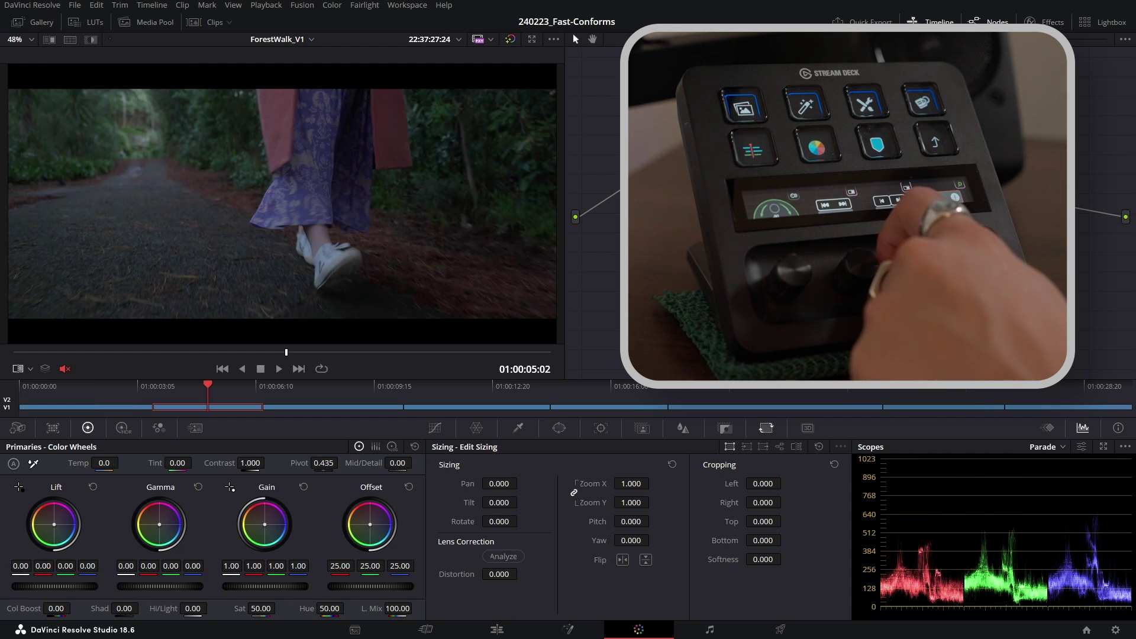
{"action": "key", "text": "ctrl+w"}
{"action": "key", "text": "ctrl+w"}
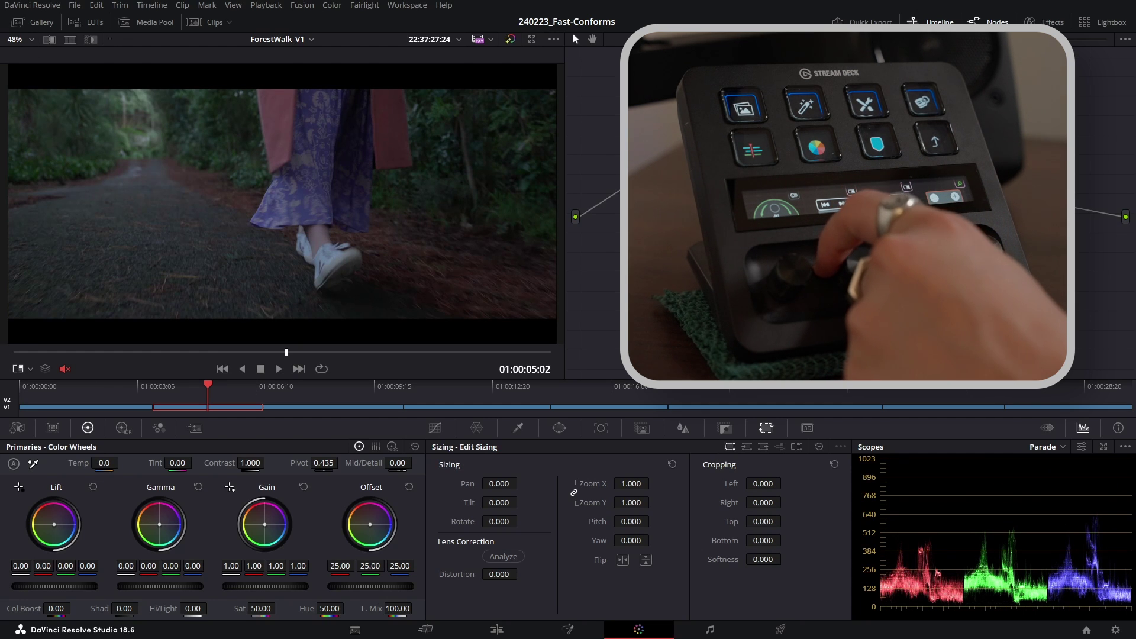
{"action": "key", "text": "Up"}
{"action": "key", "text": "ctrl+w"}
{"action": "key", "text": "ctrl+w"}
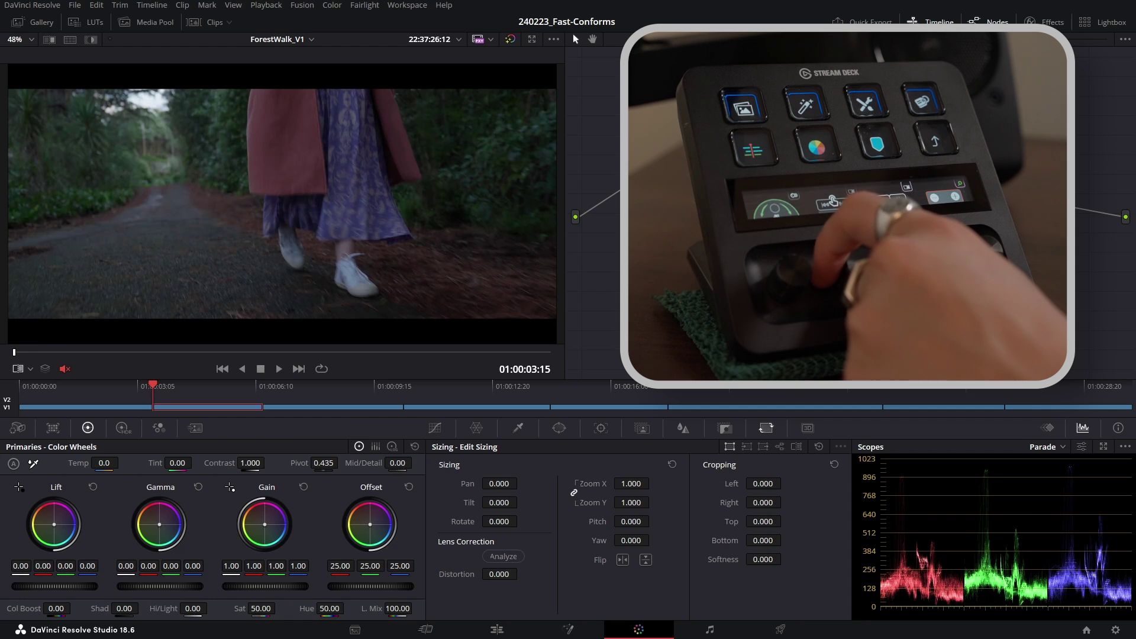
{"action": "key", "text": "apostrophe"}
{"action": "key", "text": "ctrl+w"}
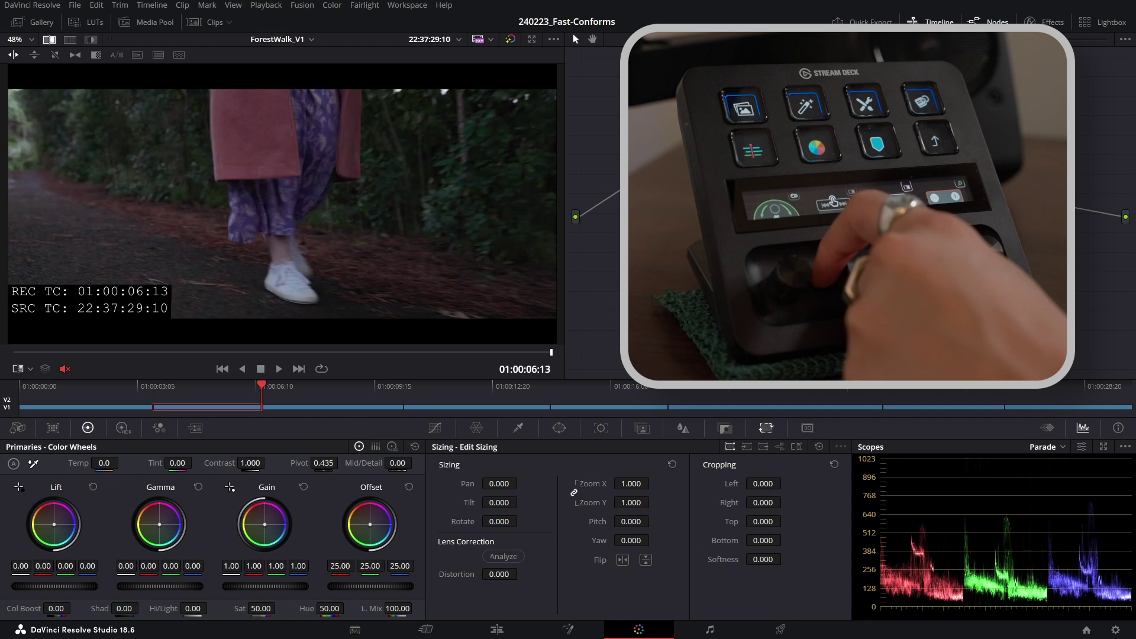
{"action": "key", "text": "ctrl+w"}
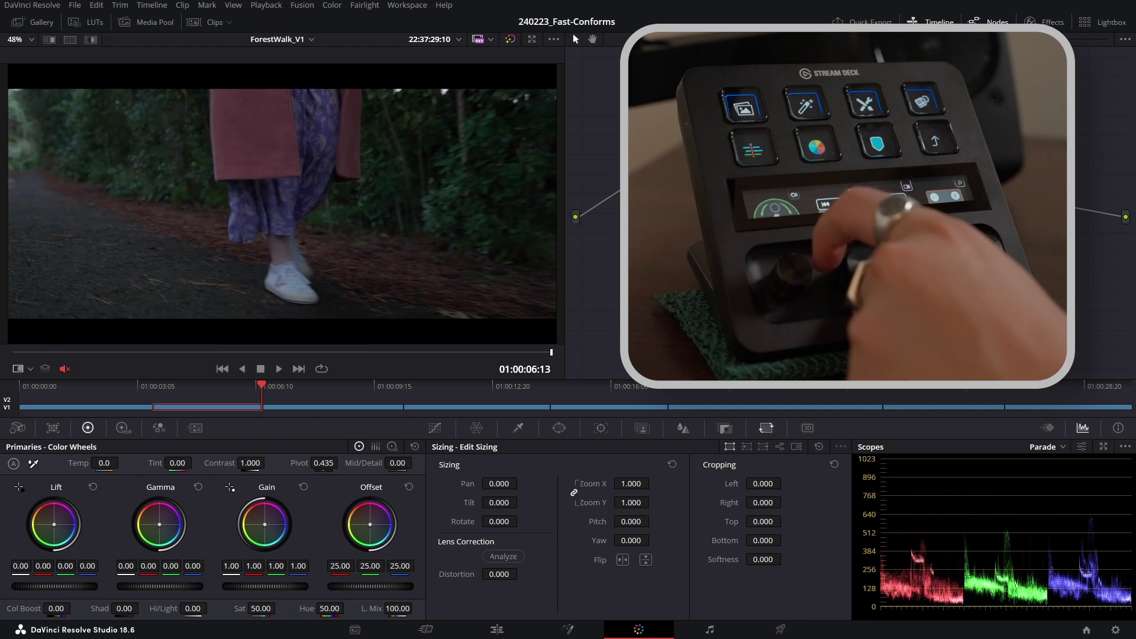
{"action": "key", "text": "shift+d"}
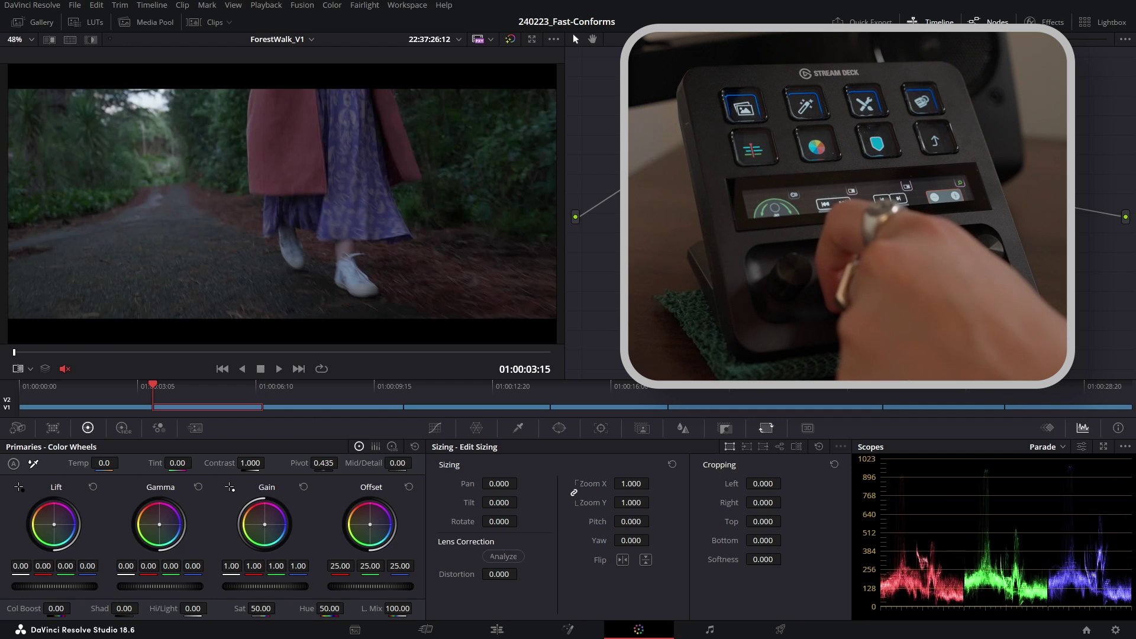
{"action": "key", "text": "shift+d"}
Step: Inspect the third clip's middle, first and last frames against the offline reference, comparing framing and source timecode
{"action": "key", "text": "Down"}
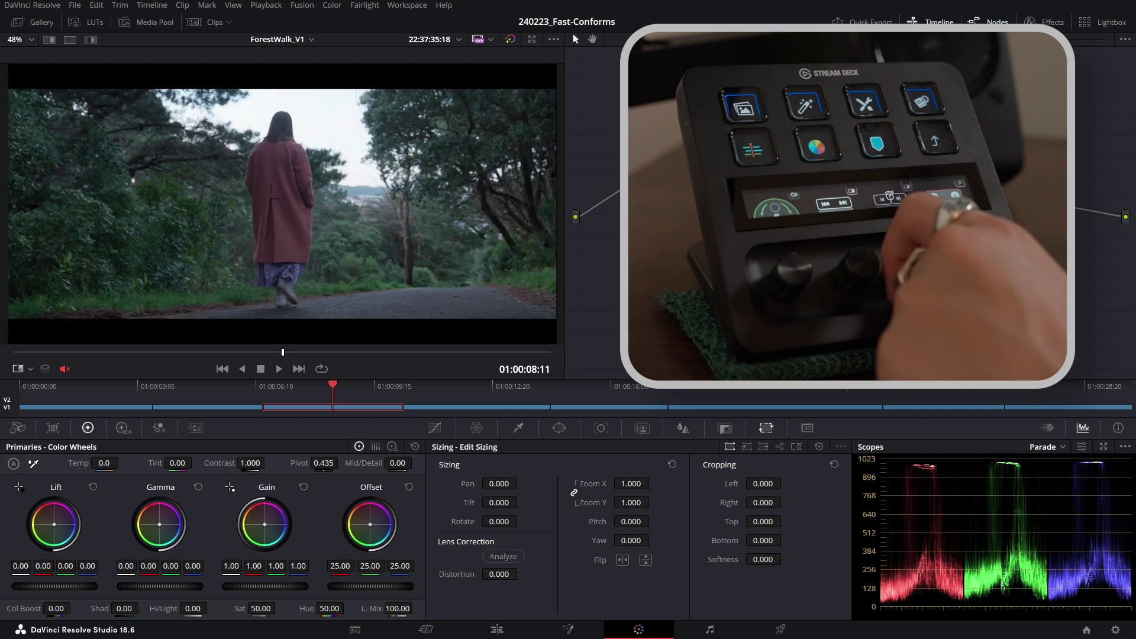
{"action": "key", "text": "ctrl+w"}
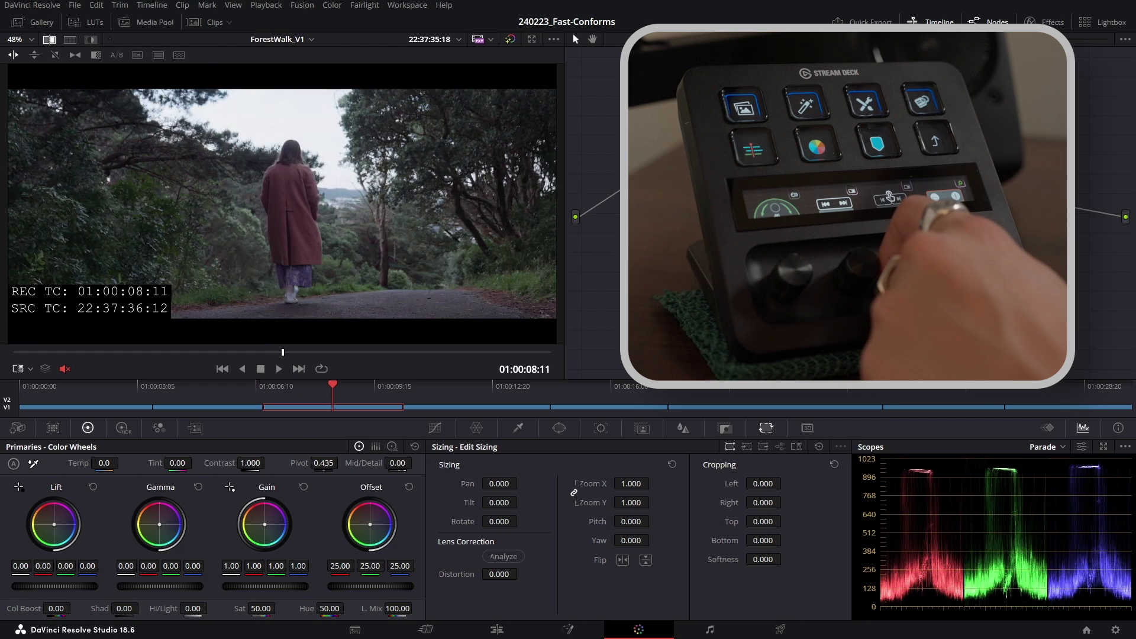
{"action": "key", "text": "alt+w"}
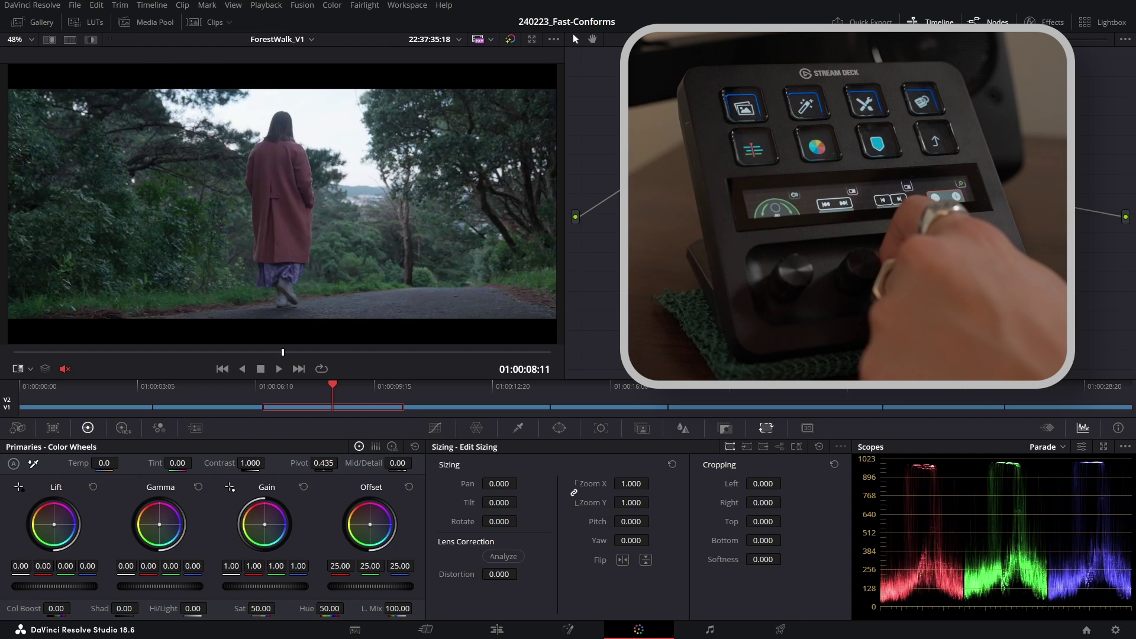
{"action": "key", "text": "alt+w"}
{"action": "key", "text": "ctrl+w"}
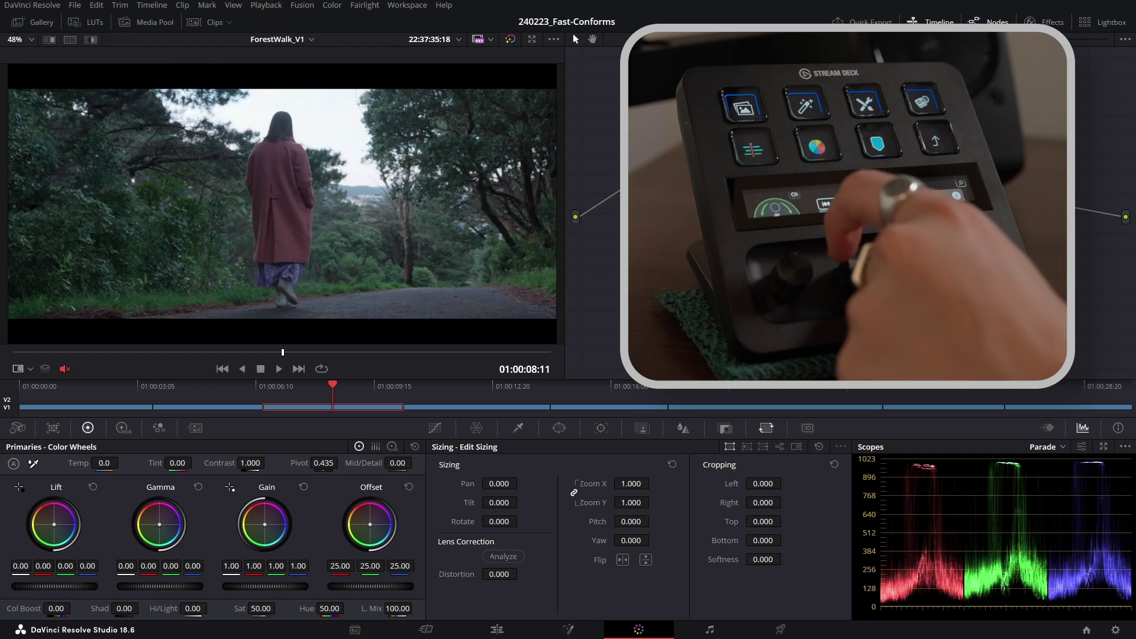
{"action": "key", "text": "Up"}
{"action": "key", "text": "ctrl+w"}
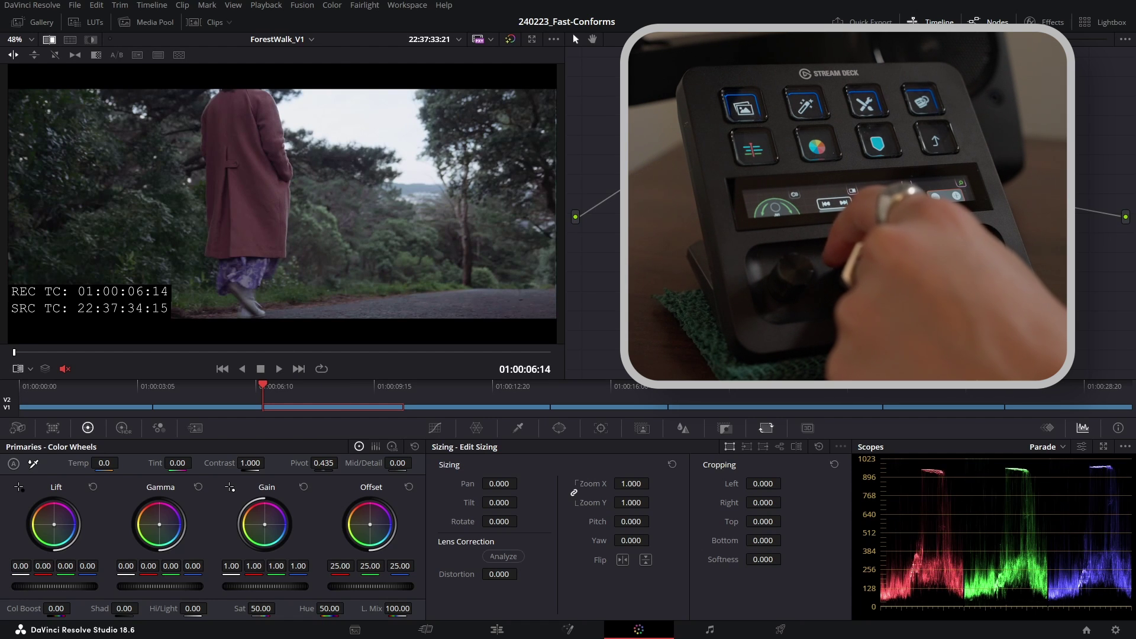
{"action": "key", "text": "Down"}
{"action": "key", "text": "ctrl+w"}
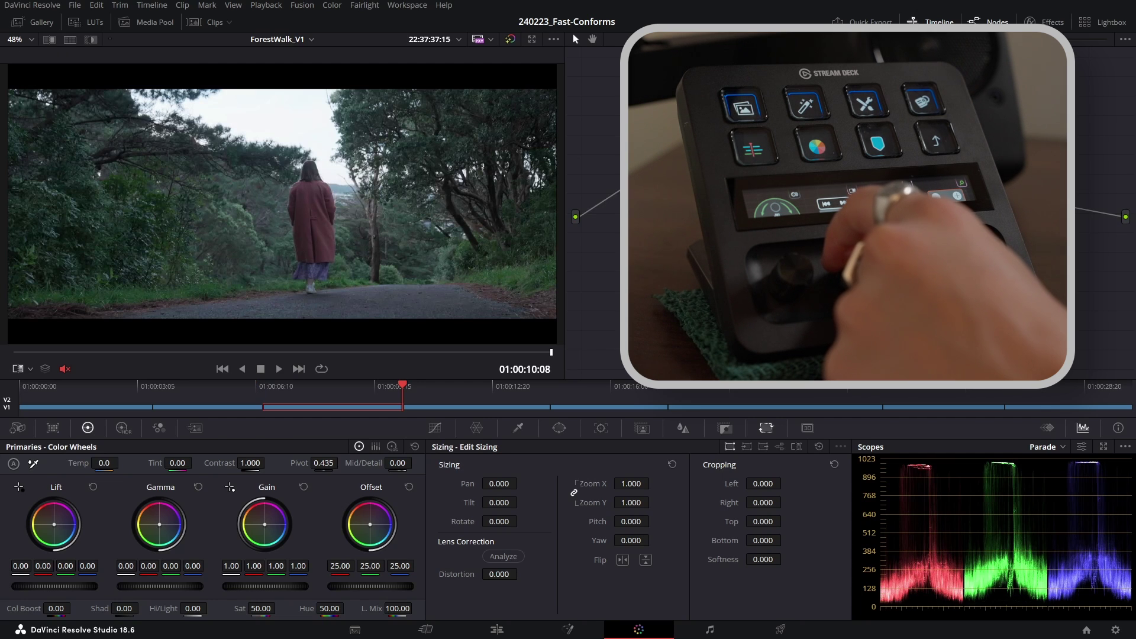
{"action": "key", "text": "ctrl+w"}
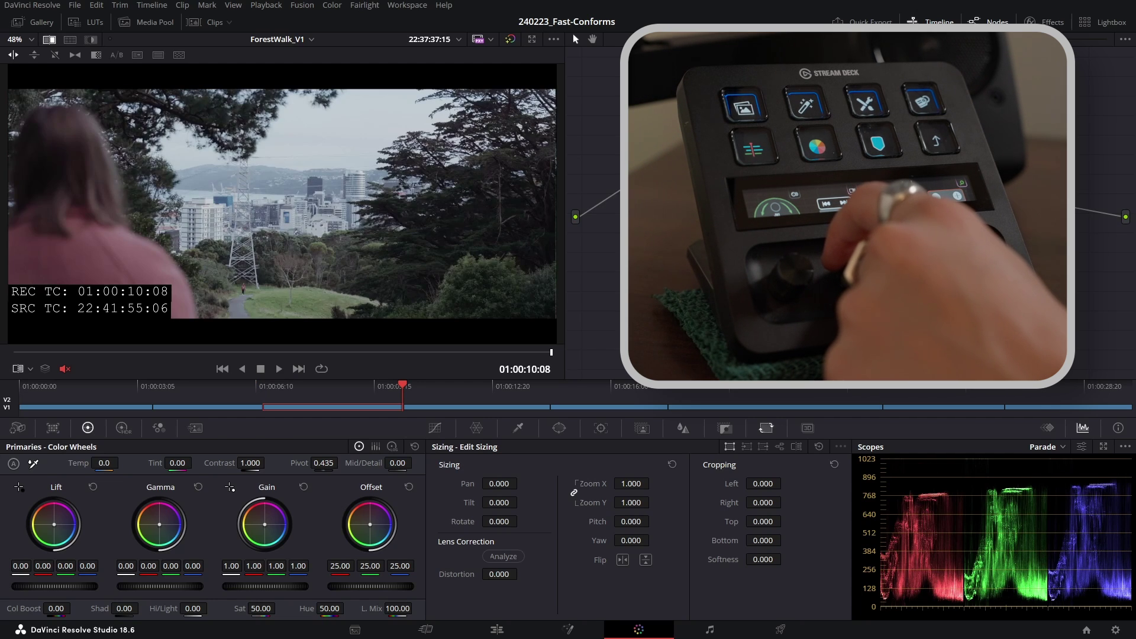
{"action": "key", "text": "Up"}
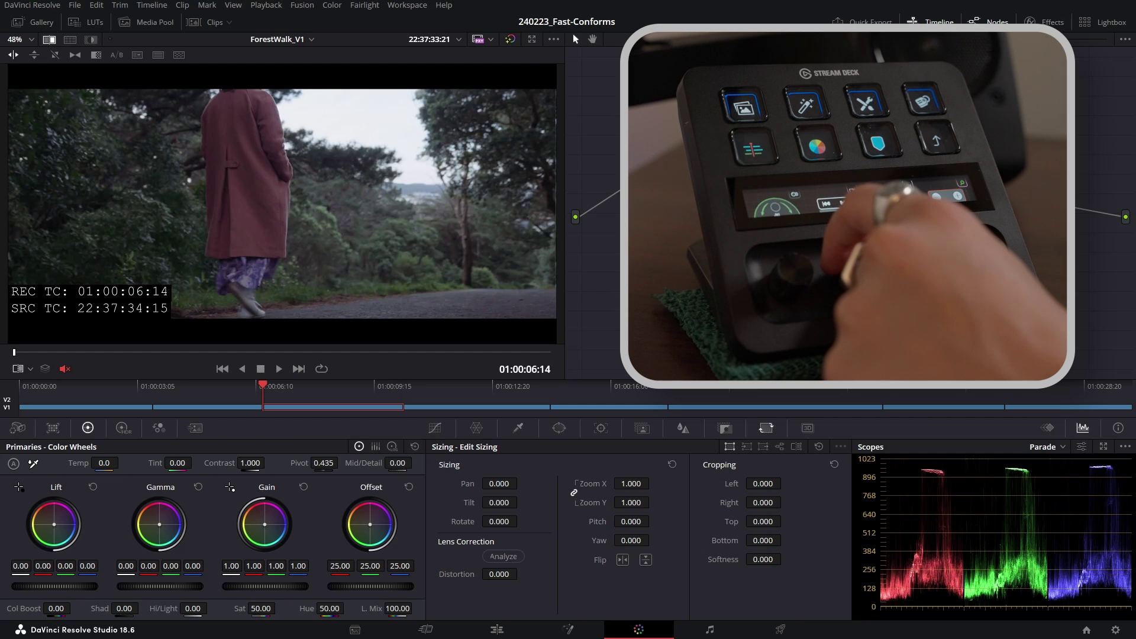
{"action": "key", "text": "ctrl+w"}
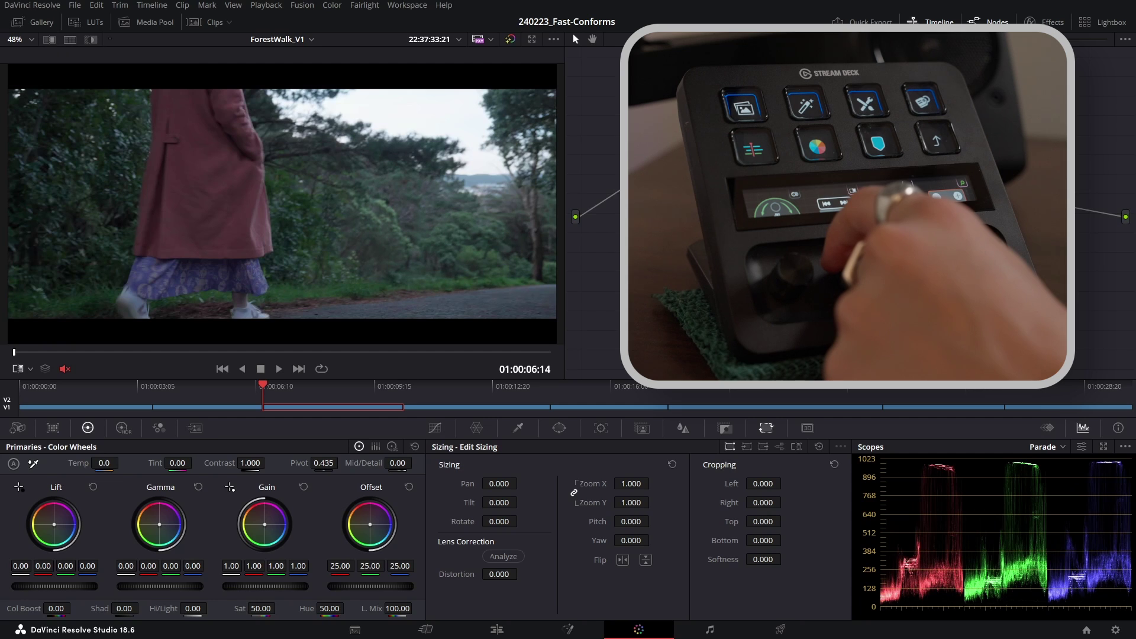
Step: Compare the third clip's first frame with the reference, then slip A0248_03.mxf on the Edit page to source timecode 22:37:34:15 at 01:00:06:14
{"action": "key", "text": "ctrl+w"}
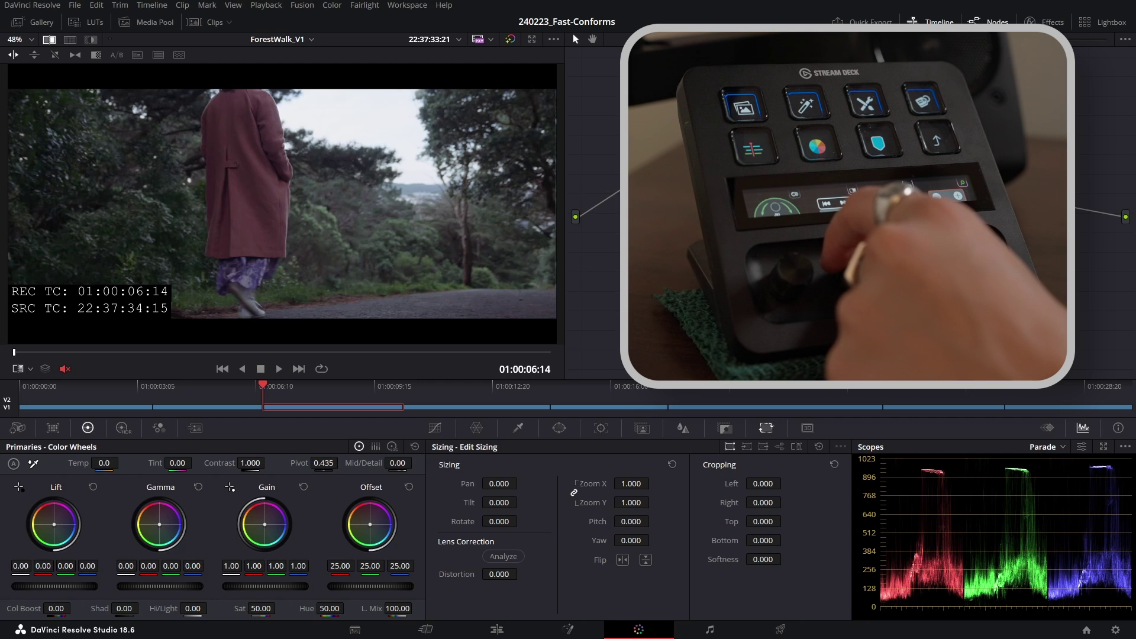
{"action": "key", "text": "ctrl+w"}
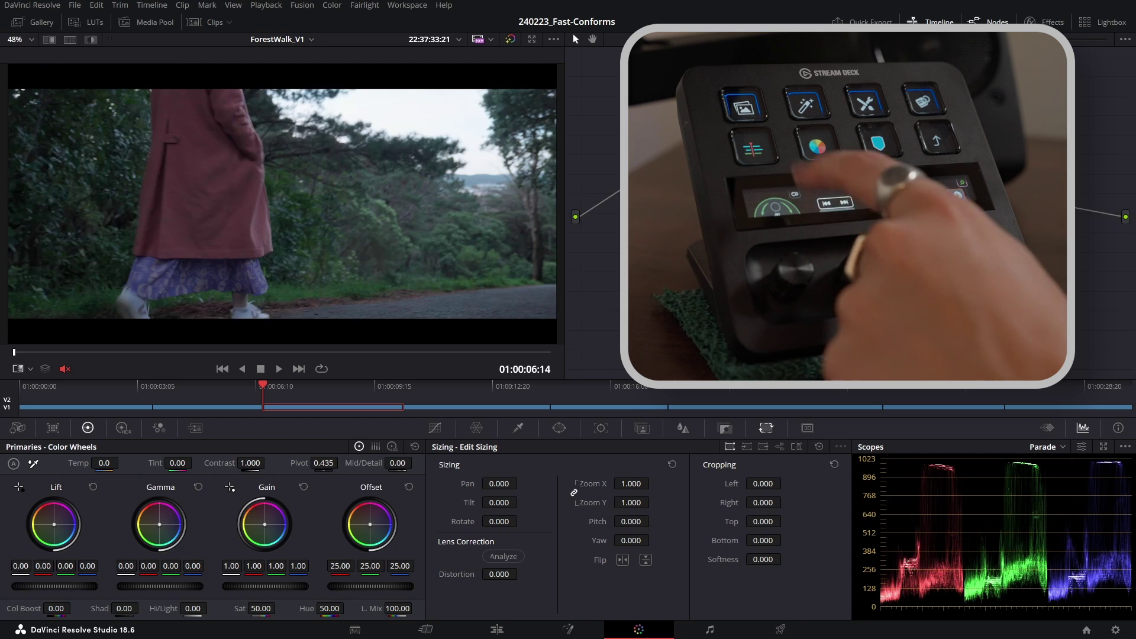
{"action": "key", "text": "shift+4"}
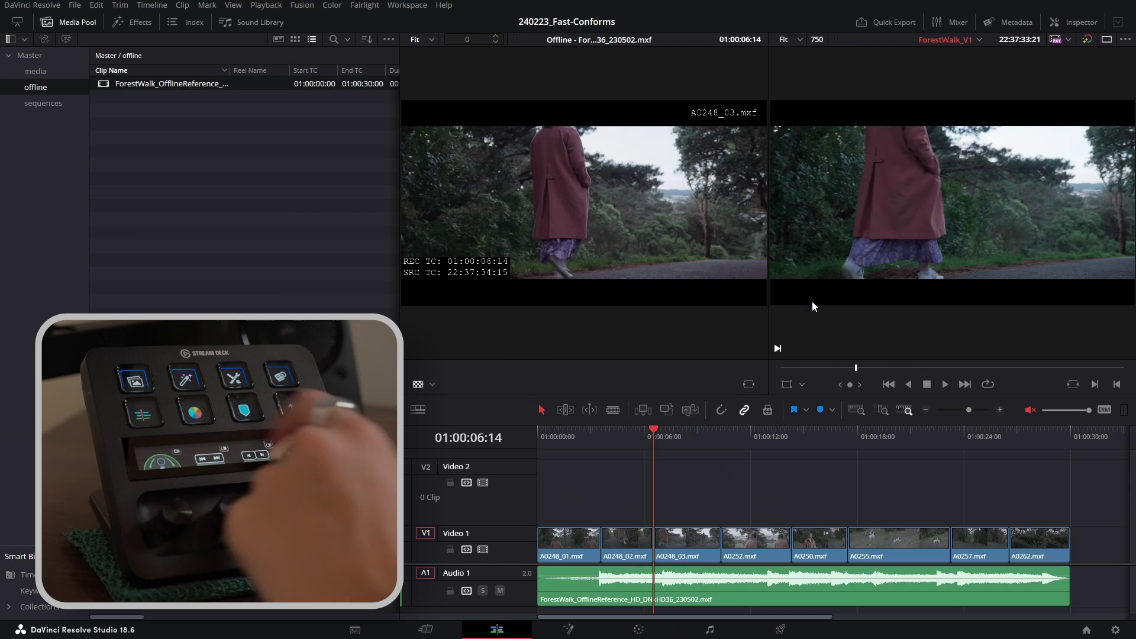
{"action": "key", "text": "ctrl+="}
{"action": "key", "text": "ctrl+="}
{"action": "key", "text": "ctrl+equal"}
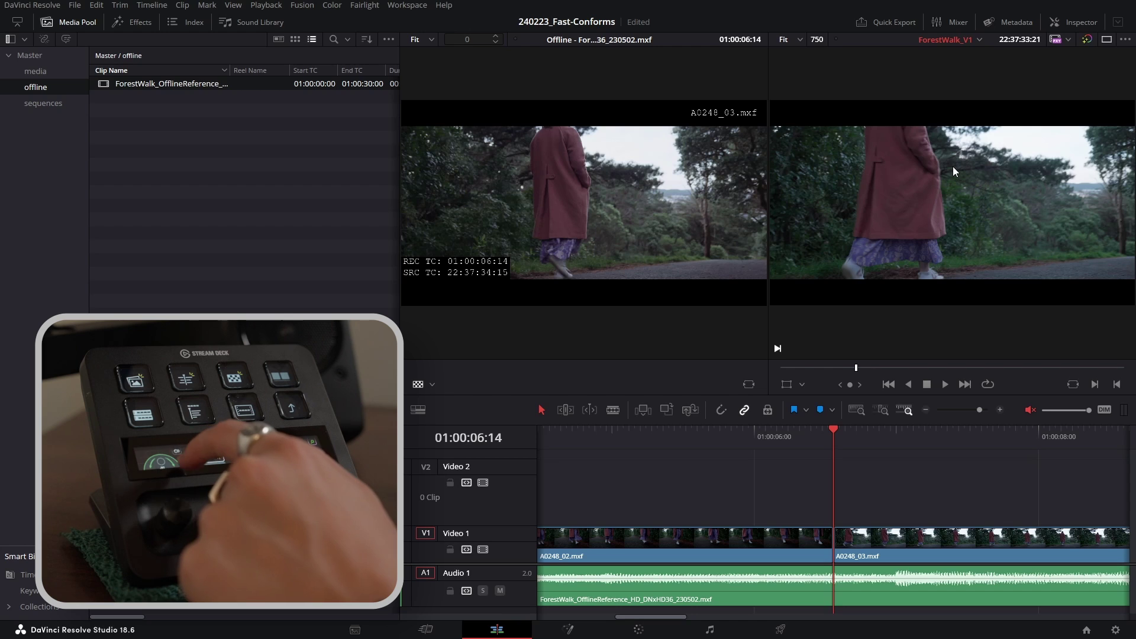
{"action": "key", "text": "ctrl+shift+t"}
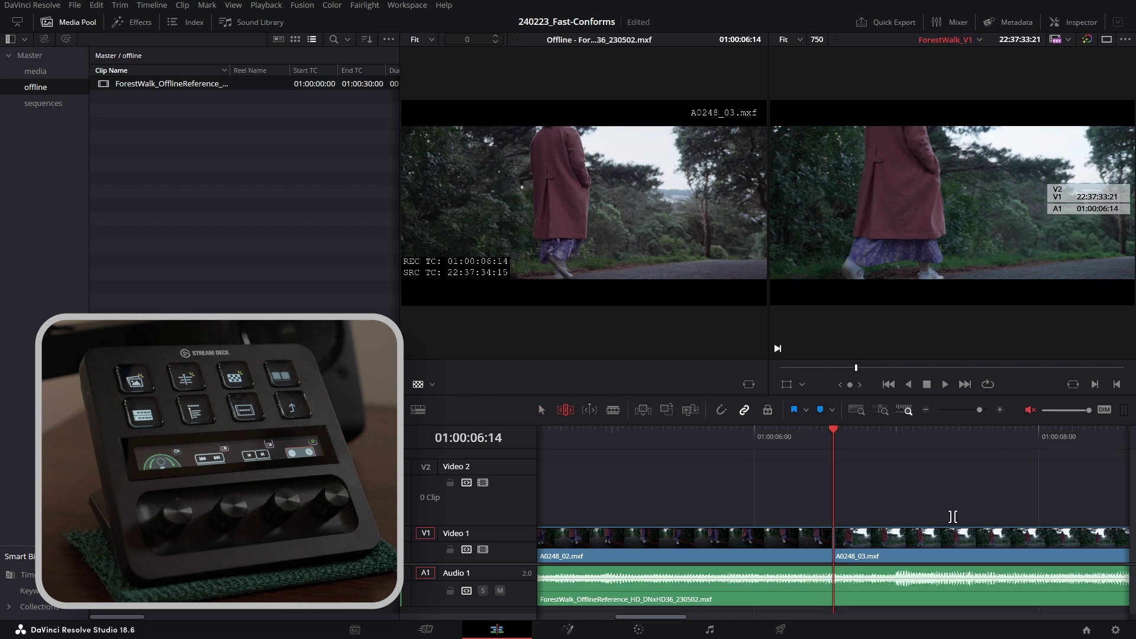
{"action": "left_click_drag", "start_coordinate": [943, 533], "coordinate": [892, 537]}
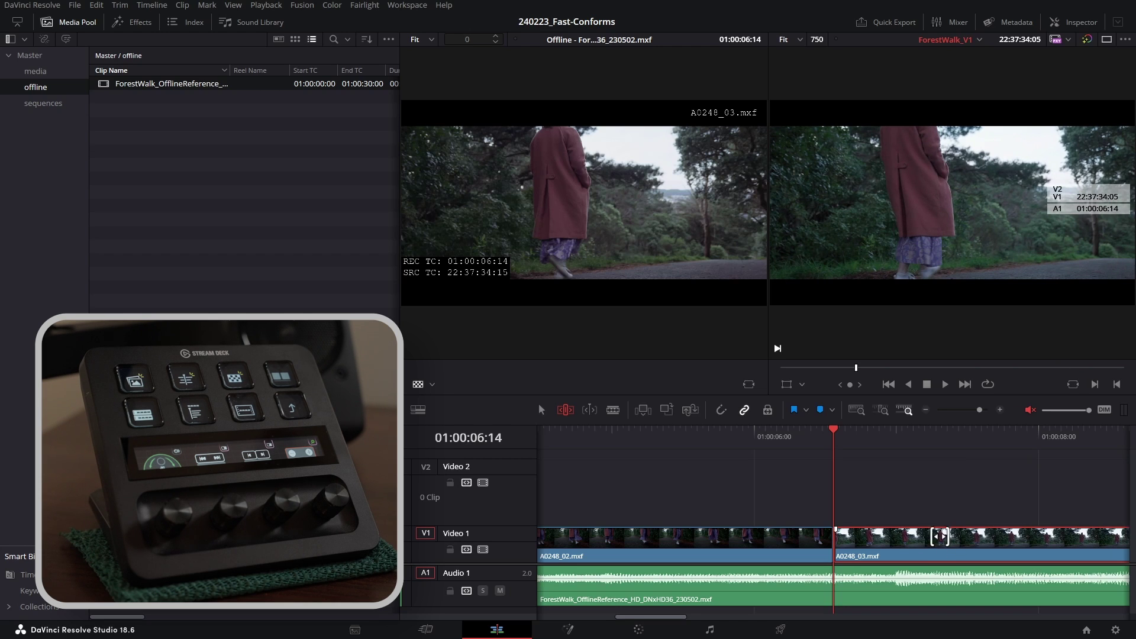
{"action": "left_click_drag", "start_coordinate": [940, 536], "coordinate": [882, 538]}
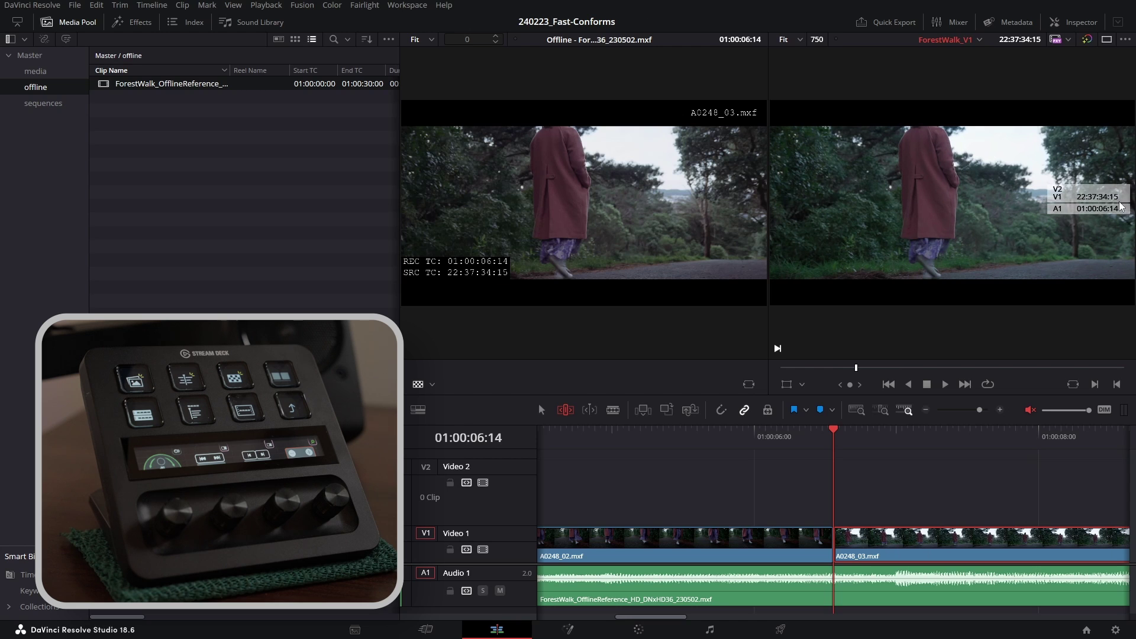
Step: Check the first and last frames of A0248_03.mxf against the offline reference wipe on the Color page
{"action": "key", "text": "shift+6"}
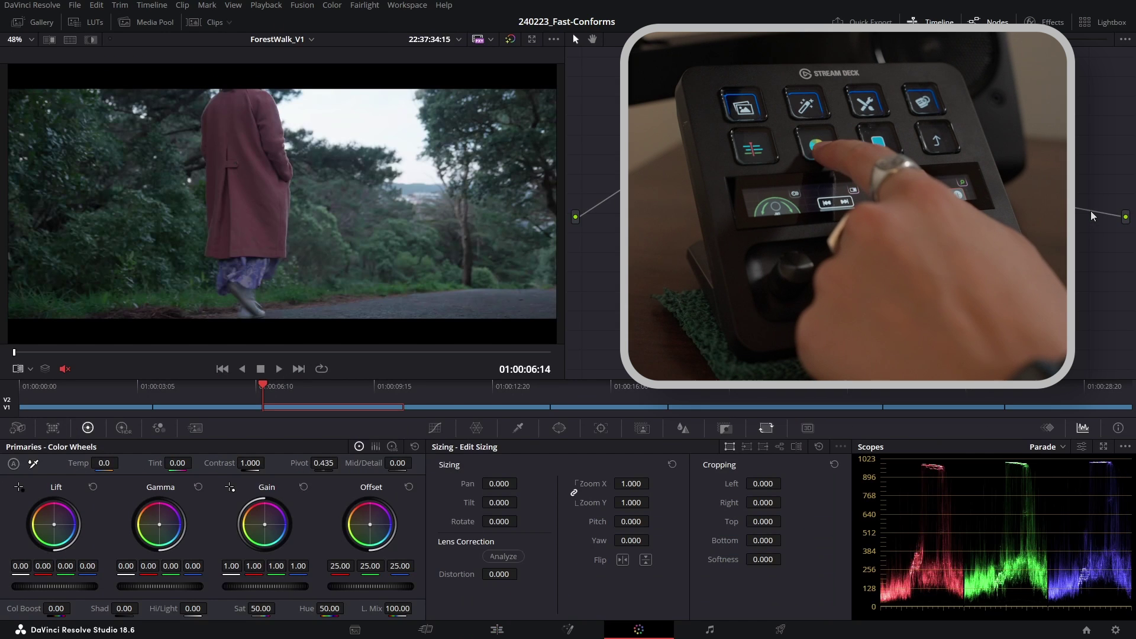
{"action": "key", "text": "ctrl+w"}
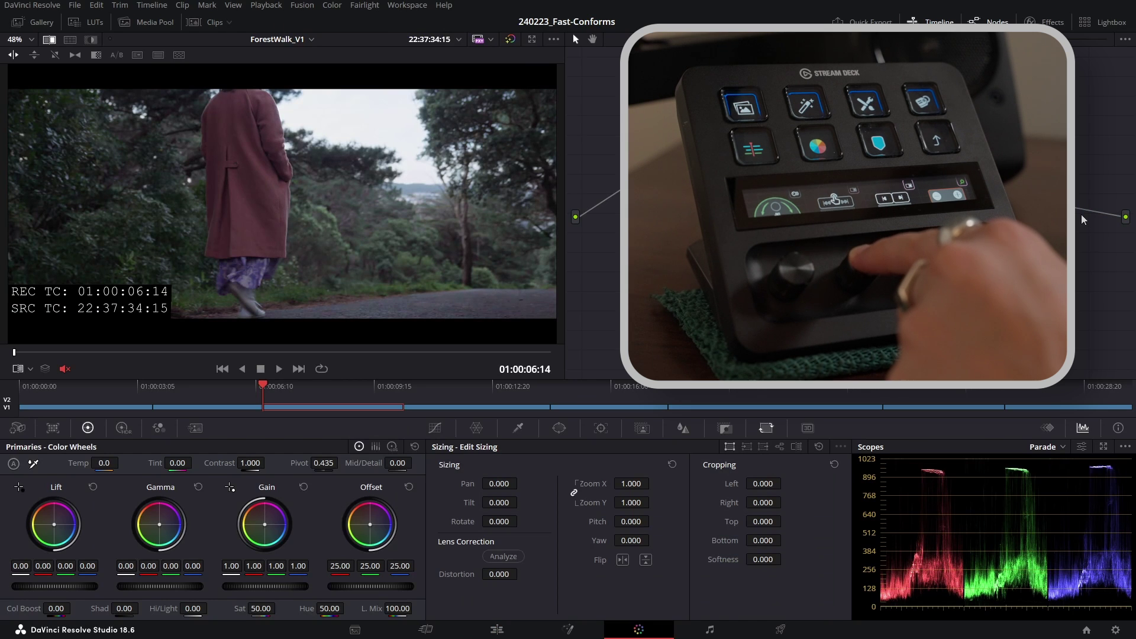
{"action": "key", "text": "ctrl+w"}
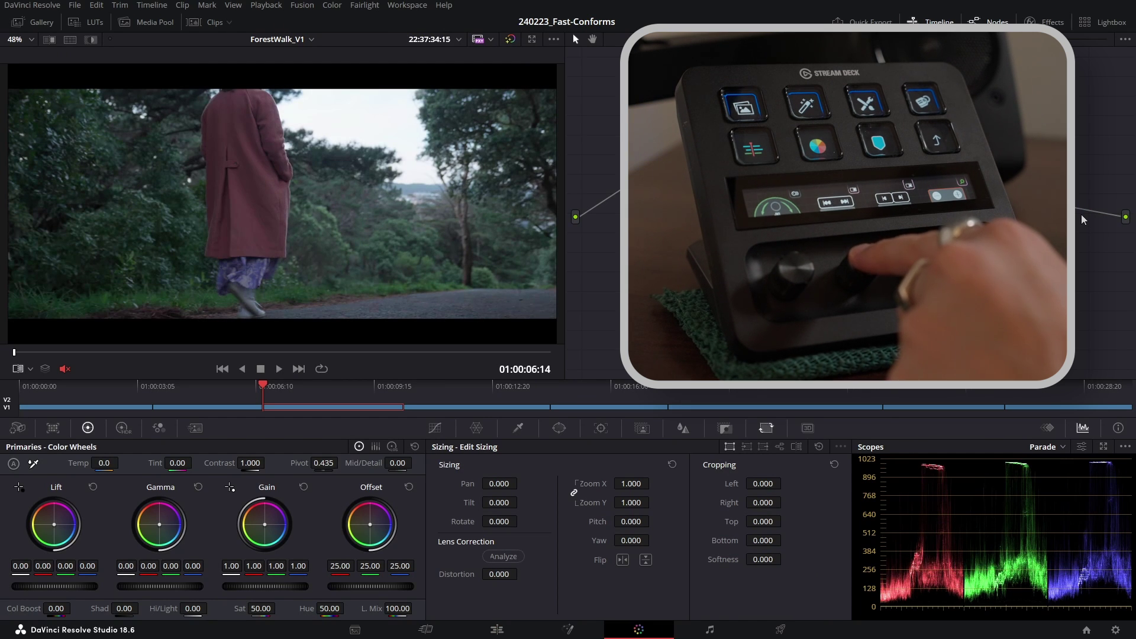
{"action": "key", "text": "apostrophe"}
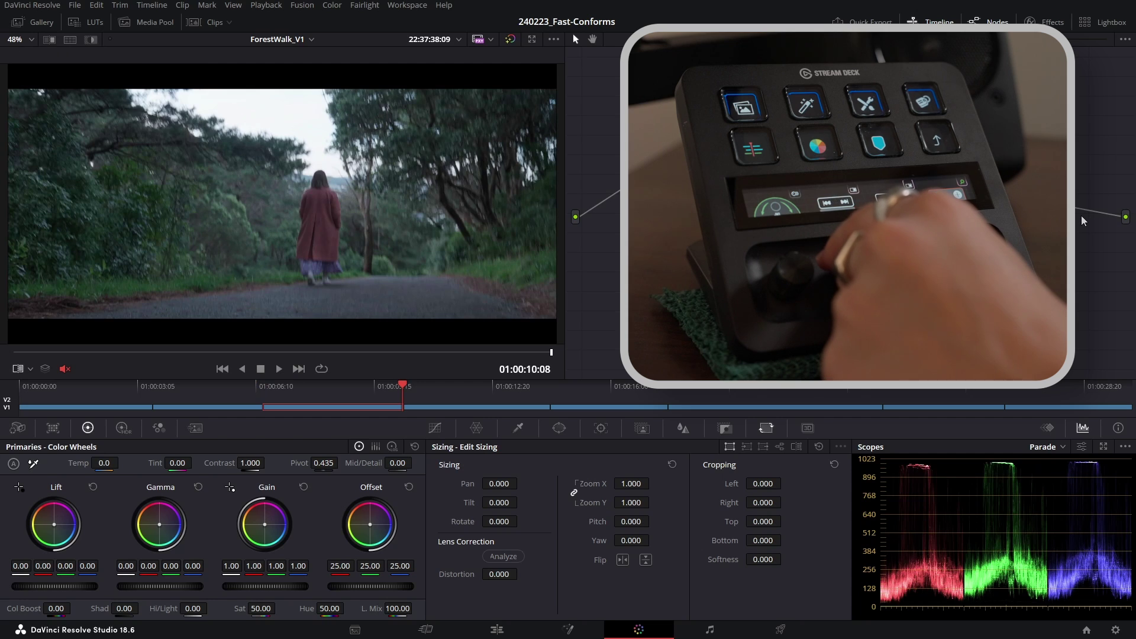
{"action": "key", "text": "ctrl+w"}
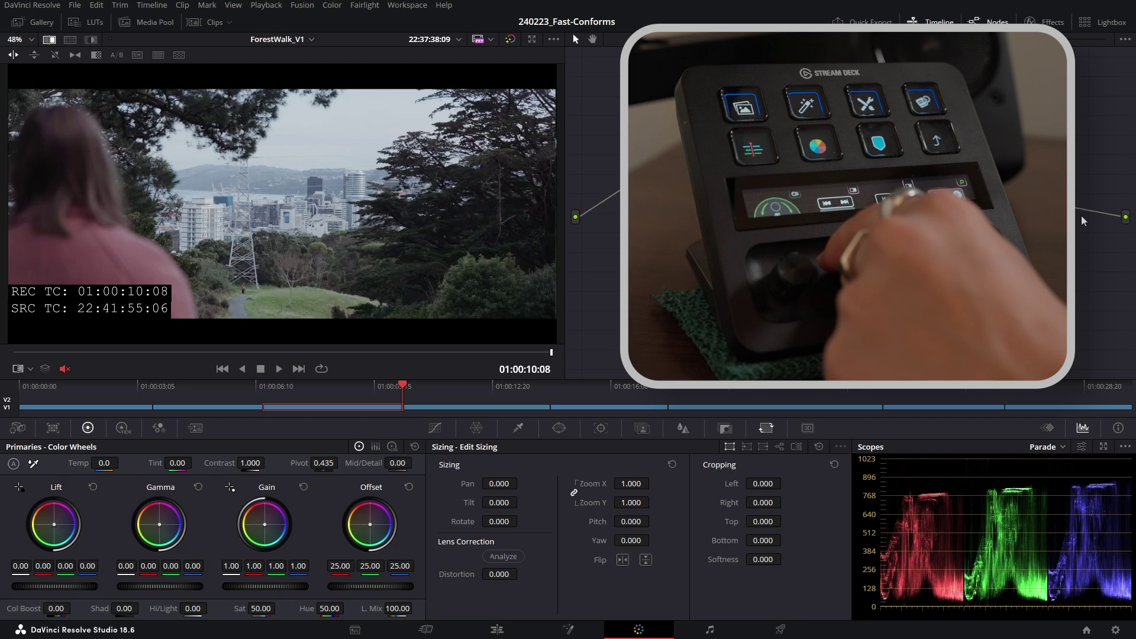
{"action": "key", "text": "ctrl+w"}
{"action": "key", "text": "ctrl+w"}
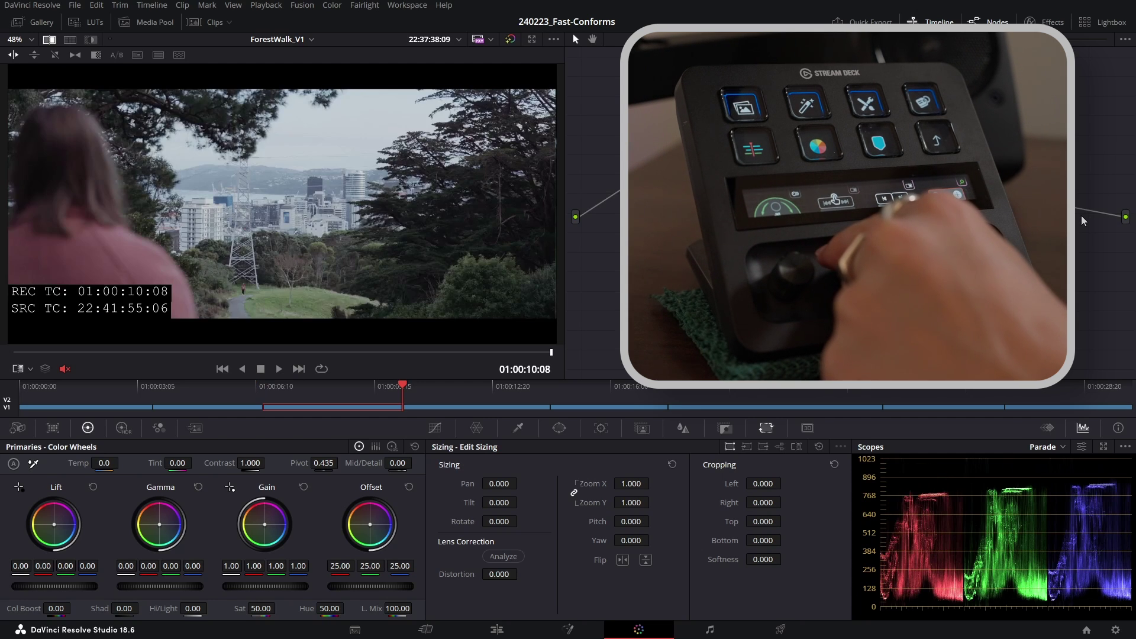
{"action": "key", "text": "ctrl+w"}
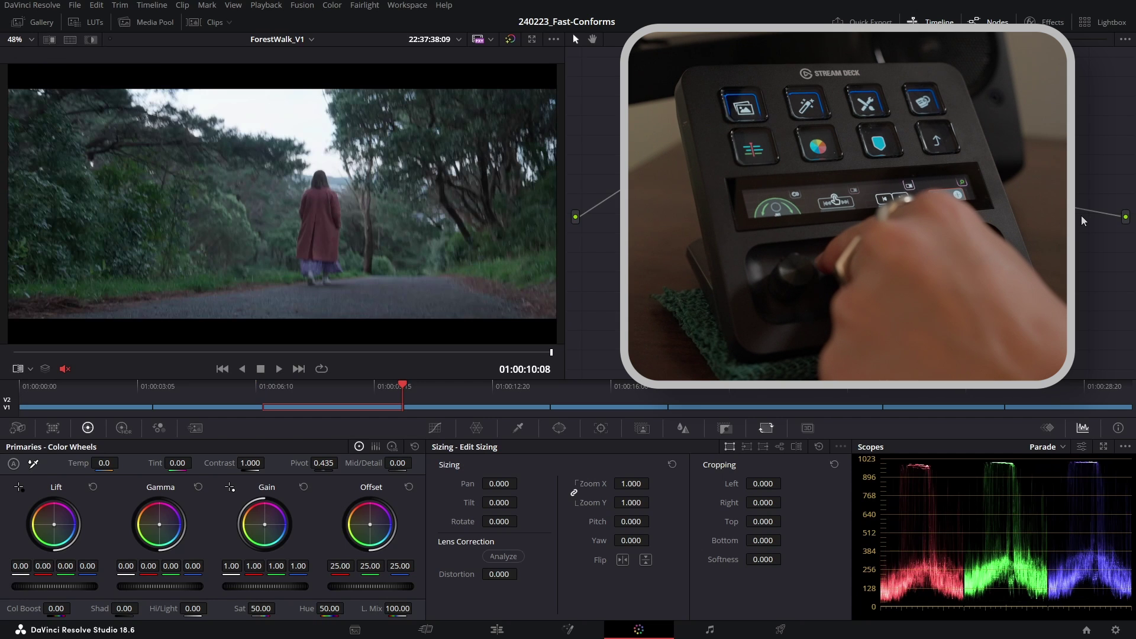
Step: Play and step through A0252.mxf beside the offline reference on the Edit page, returning to its first frame
{"action": "key", "text": "shift+4"}
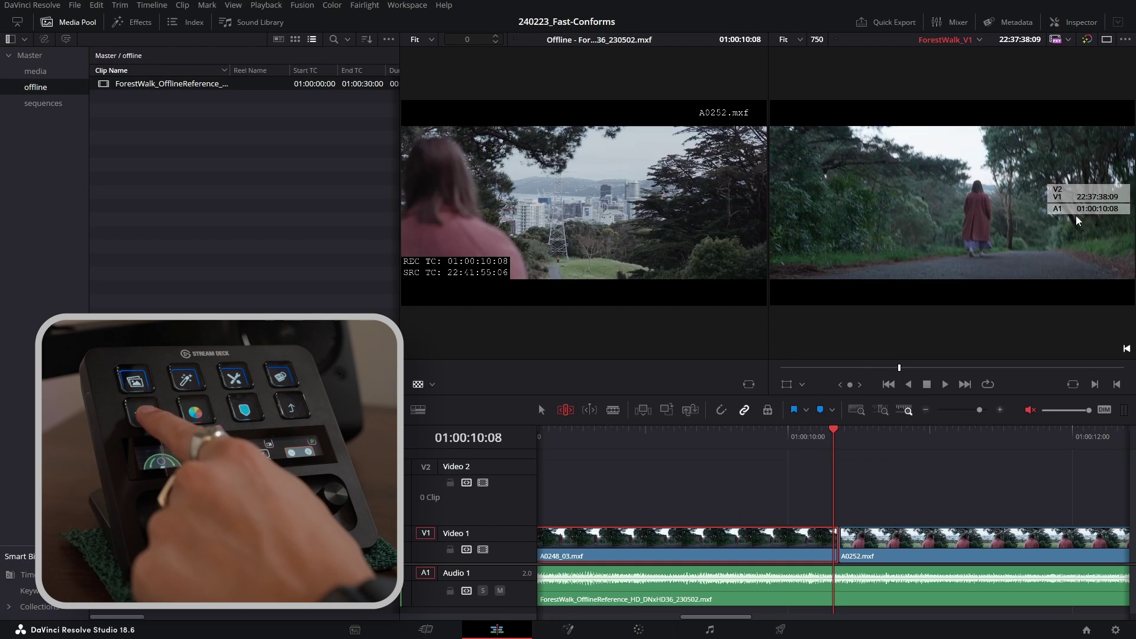
{"action": "key", "text": "ctrl+equal"}
{"action": "key", "text": "ctrl+equal"}
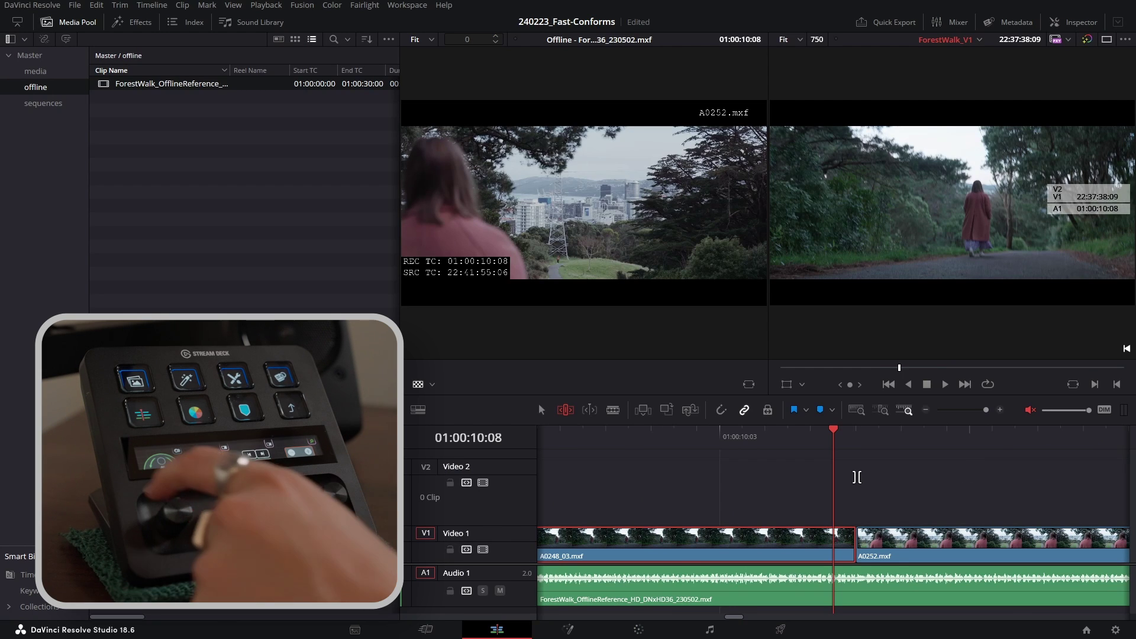
{"action": "key", "text": "j"}
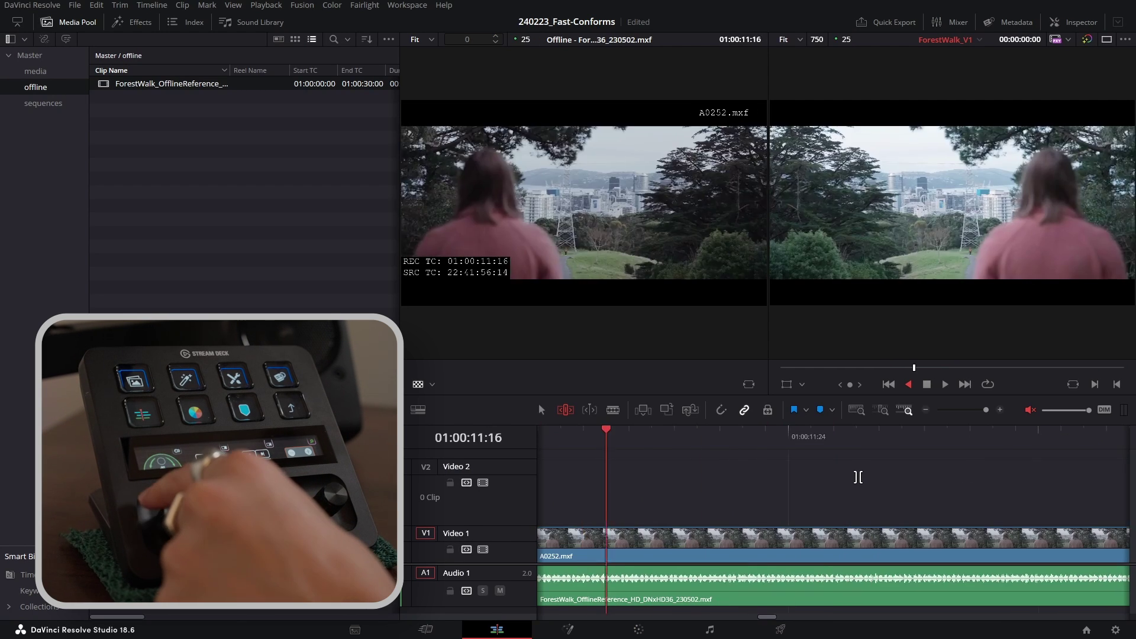
{"action": "key", "text": "l"}
{"action": "key", "text": "k"}
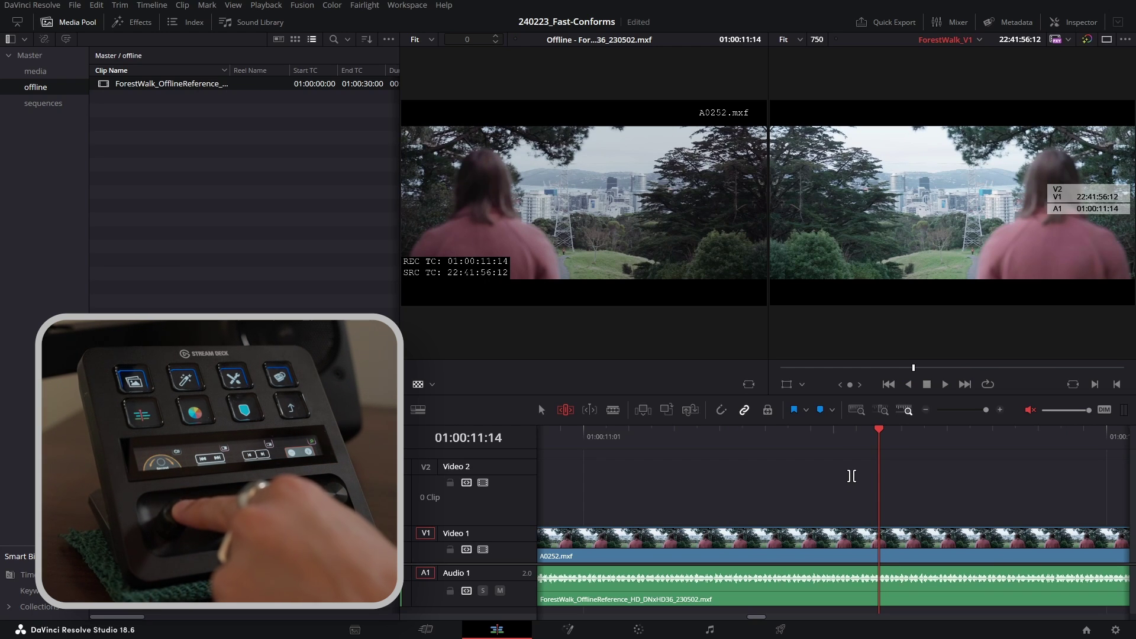
{"action": "key", "text": "Left"}
{"action": "key", "text": "Left"}
{"action": "key", "text": "Left"}
{"action": "key", "text": "Left"}
{"action": "key", "text": "Left"}
{"action": "key", "text": "Left"}
{"action": "key", "text": "Left"}
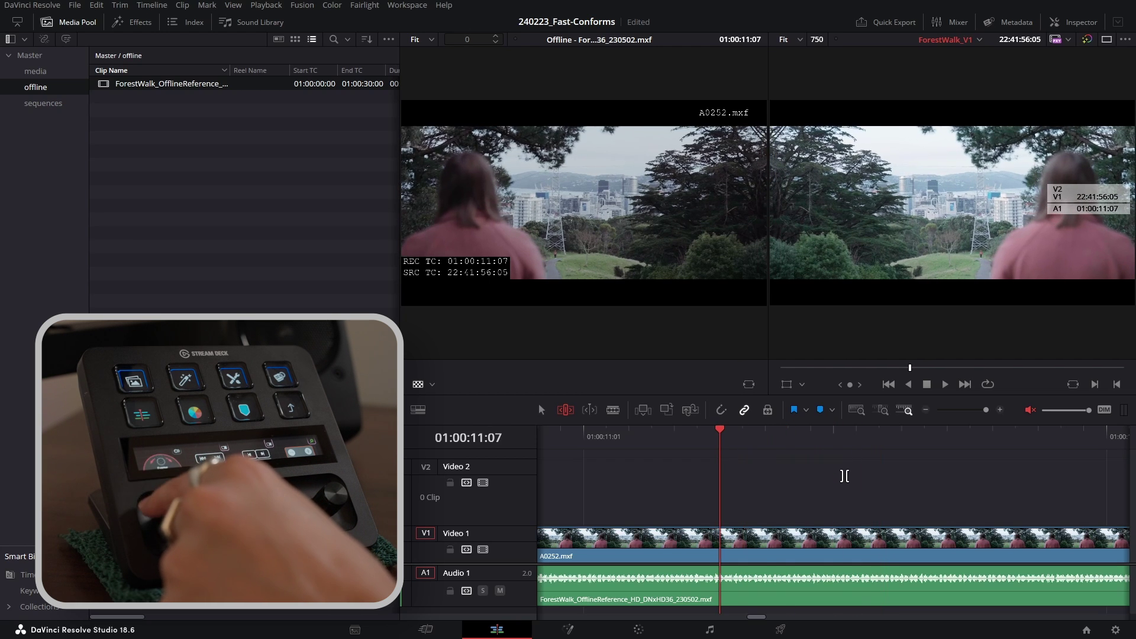
{"action": "key", "text": "Up"}
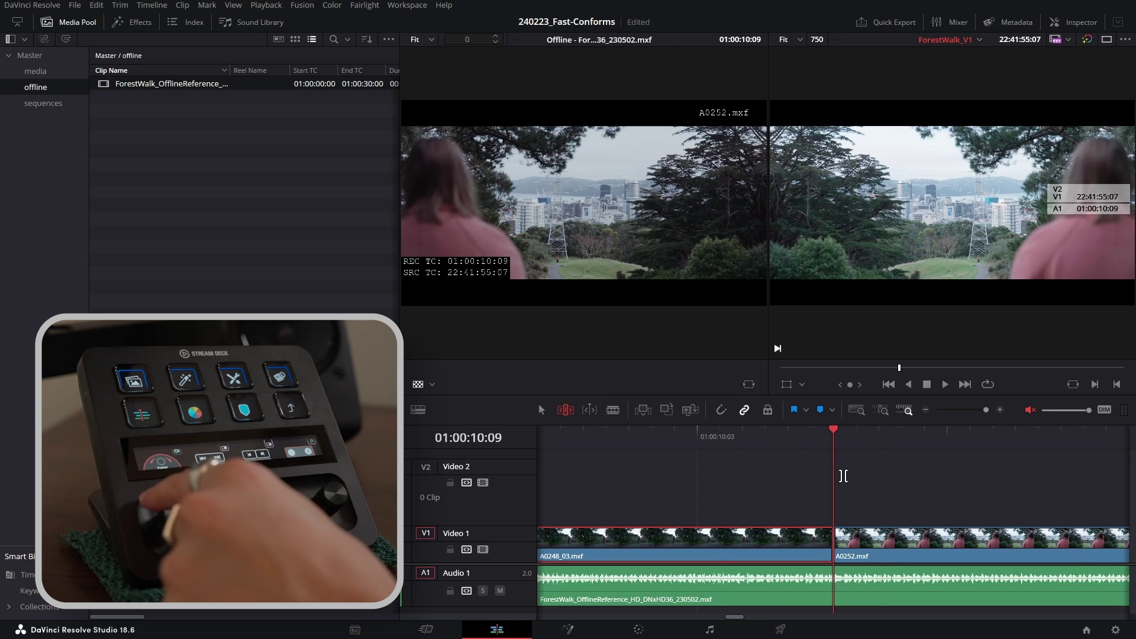
Step: Step frame by frame around the cut between A0248_03.mxf and A0252.mxf to compare its position with the offline reference
{"action": "key", "text": "Left"}
{"action": "key", "text": "Left"}
{"action": "key", "text": "Left"}
{"action": "key", "text": "Left"}
{"action": "key", "text": "Left"}
{"action": "key", "text": "Left"}
{"action": "key", "text": "Left"}
{"action": "key", "text": "Right"}
{"action": "key", "text": "Right"}
{"action": "key", "text": "Right"}
{"action": "key", "text": "Right"}
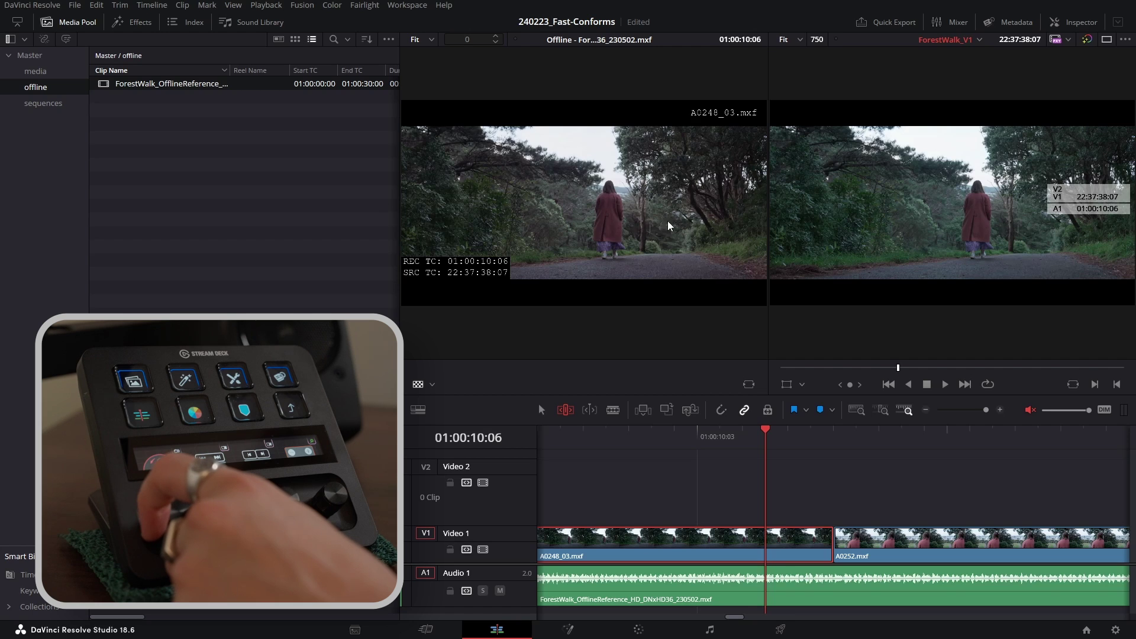
{"action": "key", "text": "Right"}
{"action": "key", "text": "Right"}
{"action": "key", "text": "Right"}
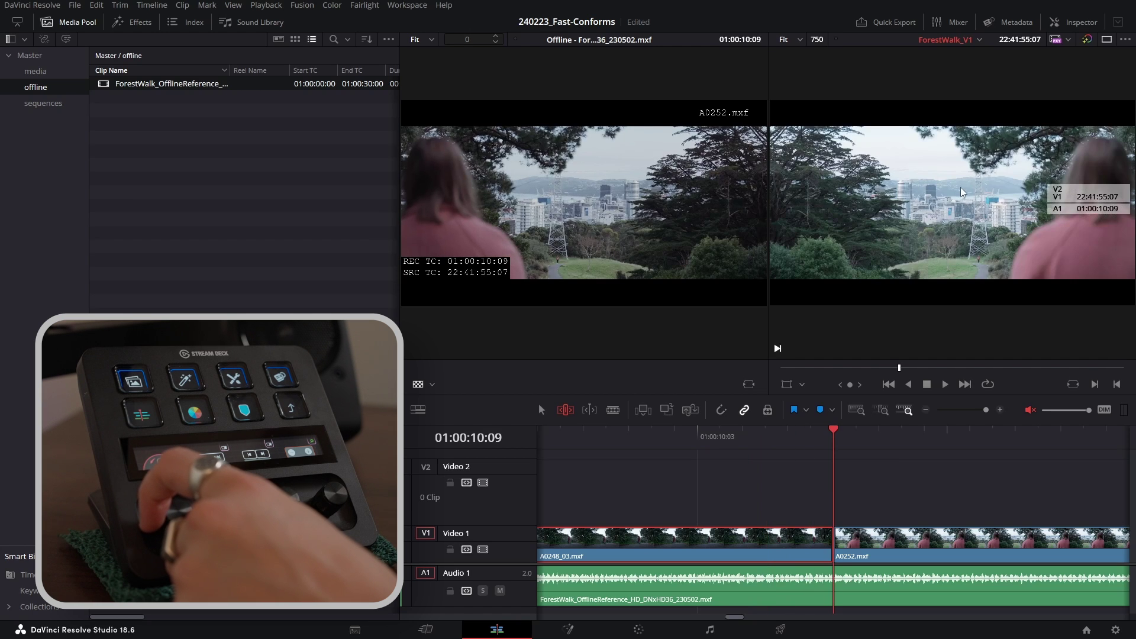
{"action": "key", "text": "Left"}
{"action": "key", "text": "Left"}
{"action": "key", "text": "Left"}
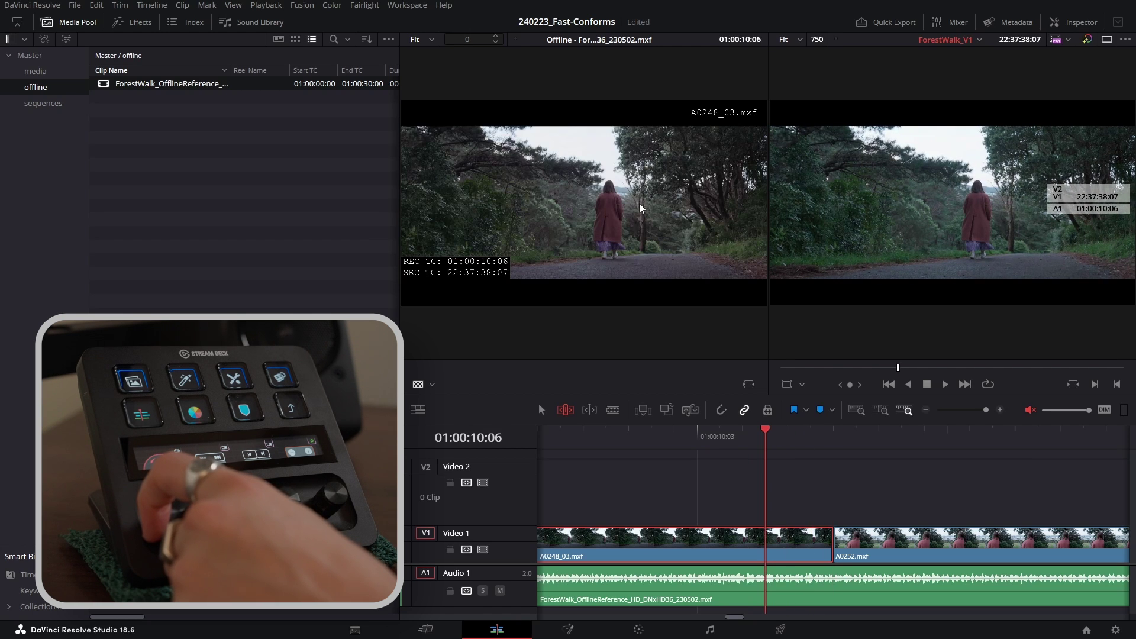
Step: Roll the edit point between A0248_03.mxf and A0252.mxf back to the playhead at 01:00:10:07
{"action": "key", "text": "Right"}
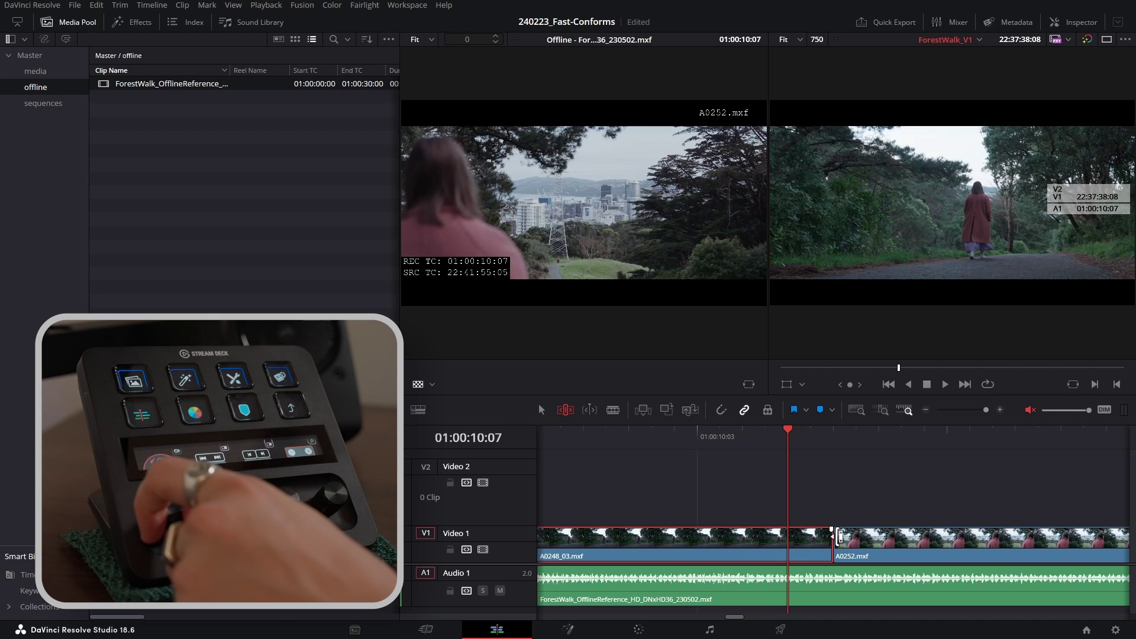
{"action": "left_click", "coordinate": [834, 538]}
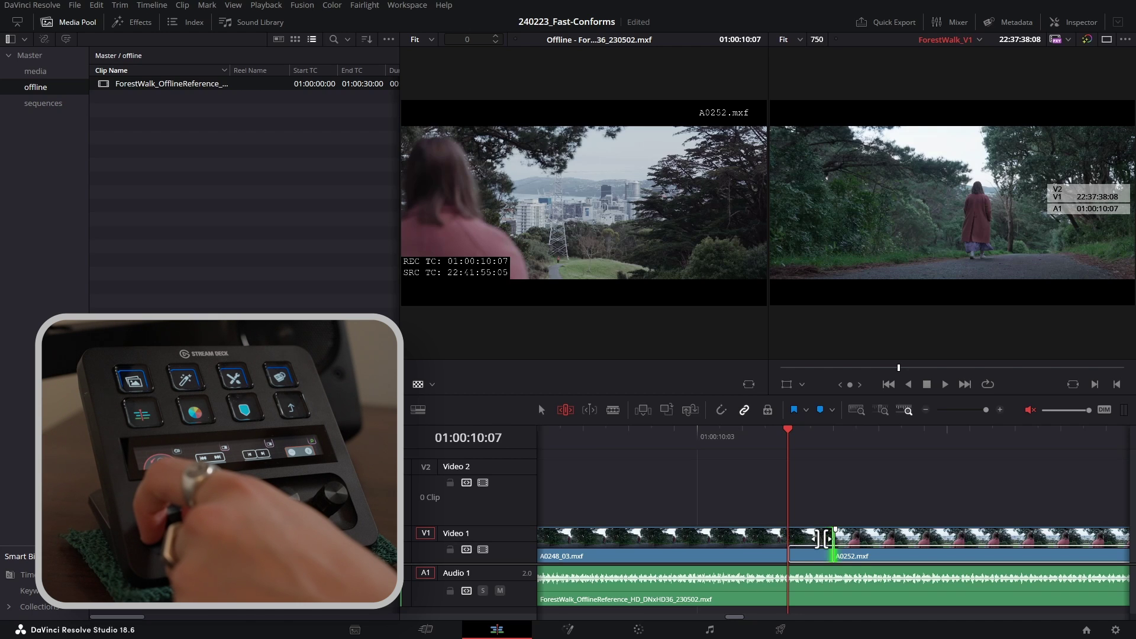
{"action": "left_click_drag", "start_coordinate": [826, 537], "coordinate": [787, 537]}
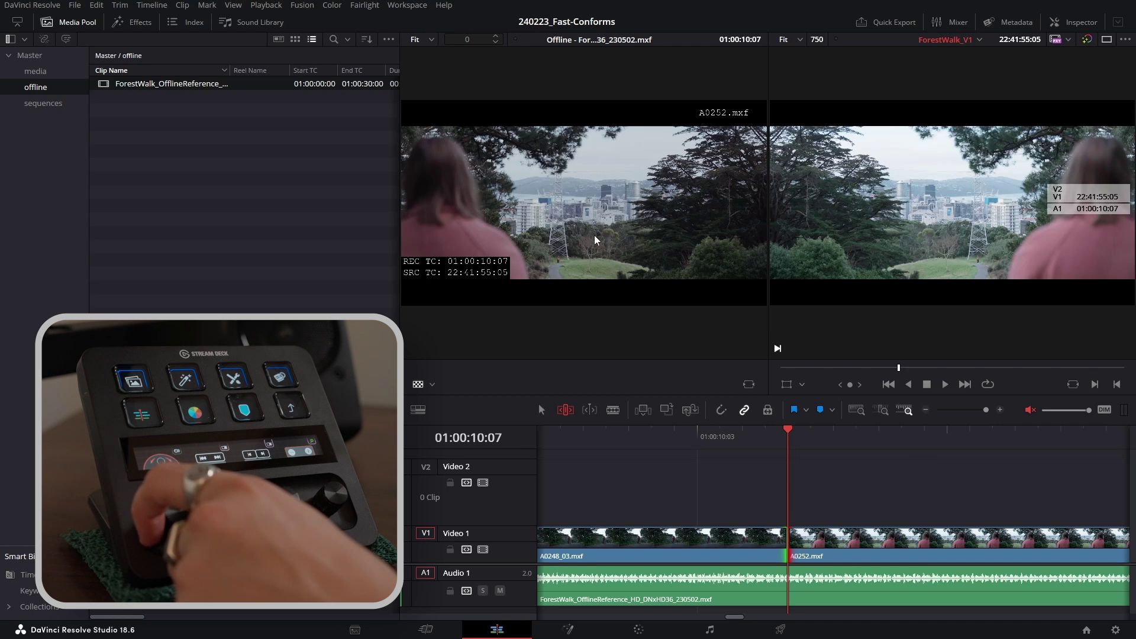
Step: Step back and forth across the rolled cut at 01:00:10:07, comparing both clips with the offline reference
{"action": "key", "text": "Left"}
{"action": "key", "text": "Left"}
{"action": "key", "text": "Left"}
{"action": "key", "text": "Left"}
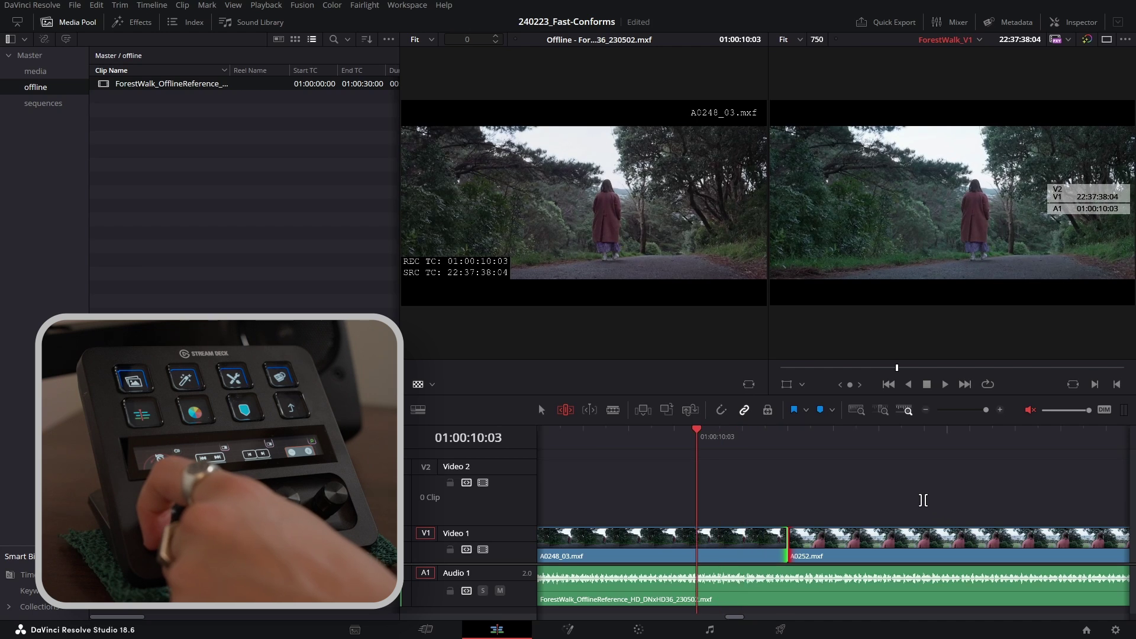
{"action": "key", "text": "Left"}
{"action": "key", "text": "Right"}
{"action": "key", "text": "Right"}
{"action": "key", "text": "Right"}
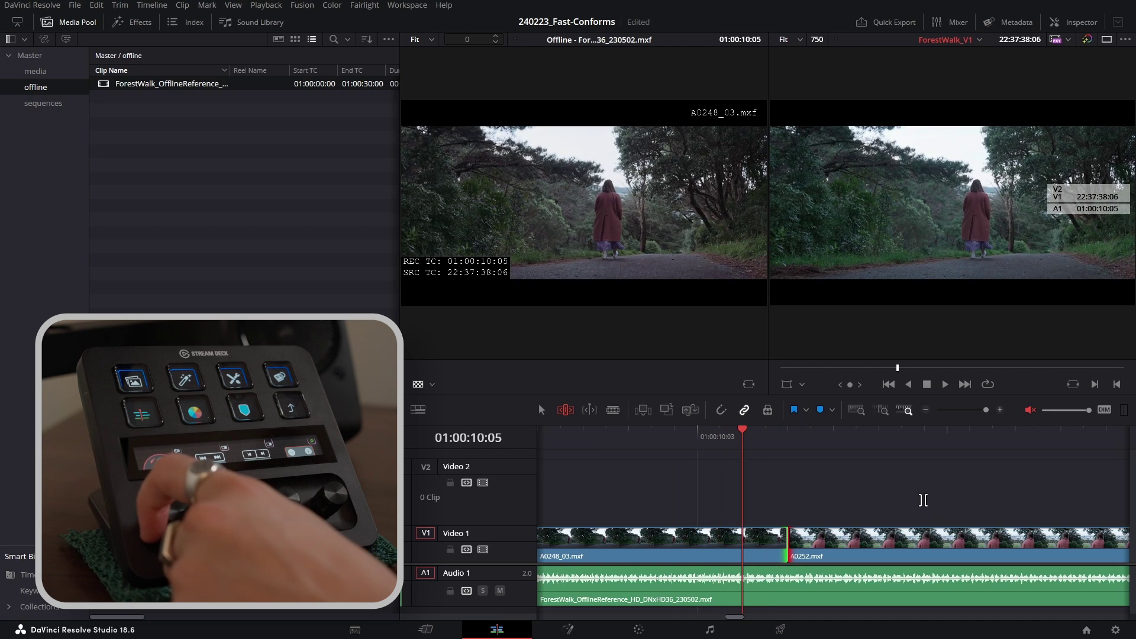
{"action": "key", "text": "Right"}
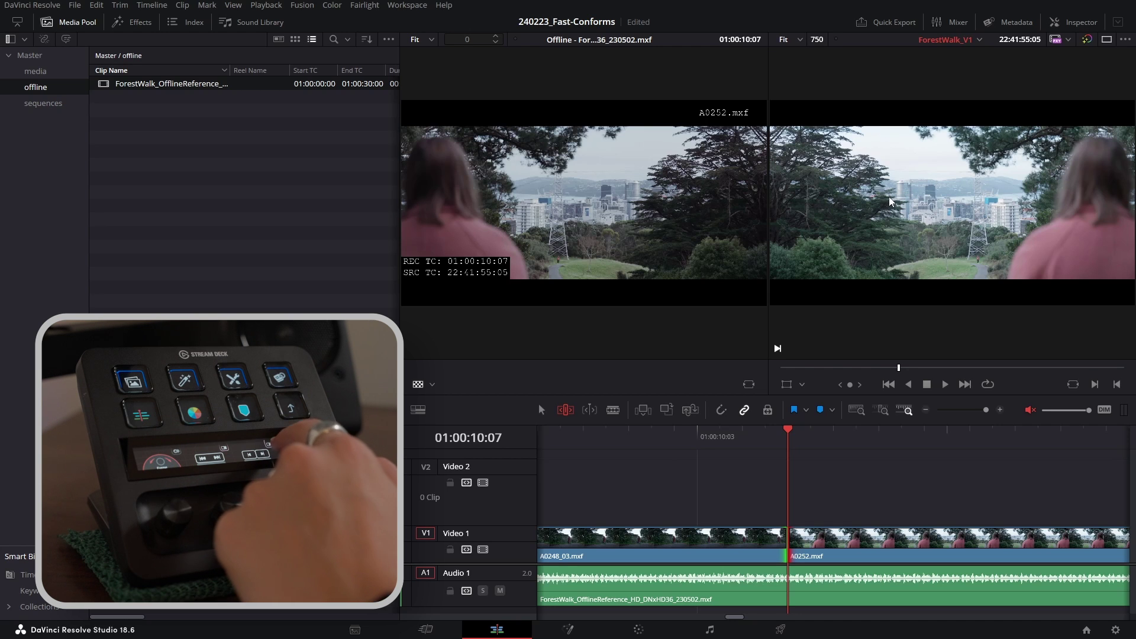
Step: Flip A0252.mxf horizontally in its Transform settings, and return to the side-by-side view with the offline reference
{"action": "key", "text": "ctrl+1"}
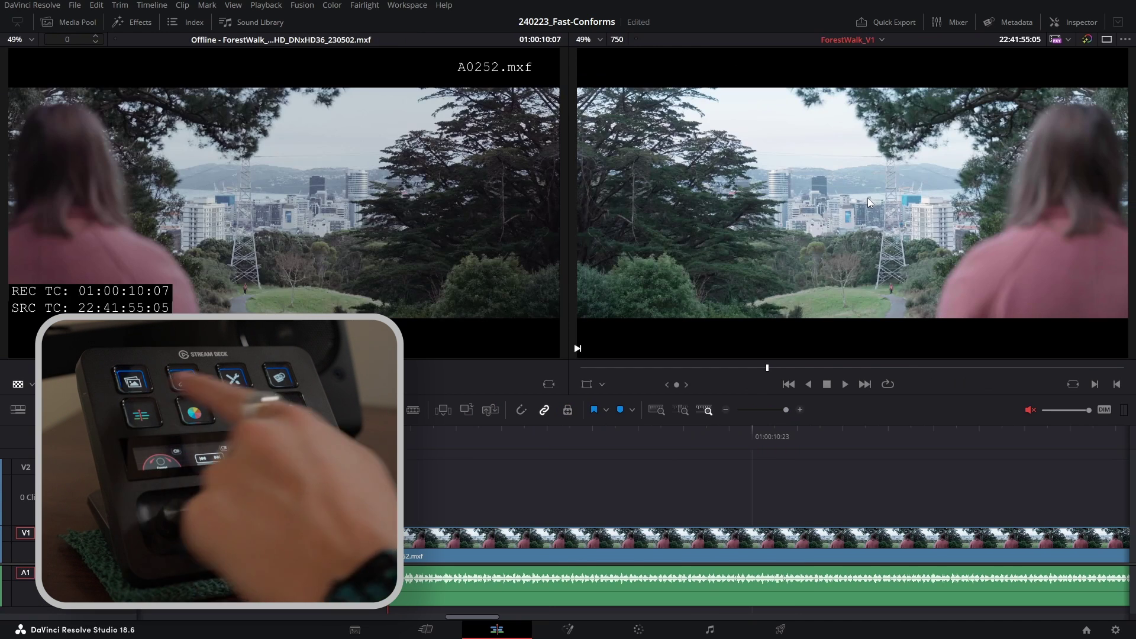
{"action": "key", "text": "ctrl+9"}
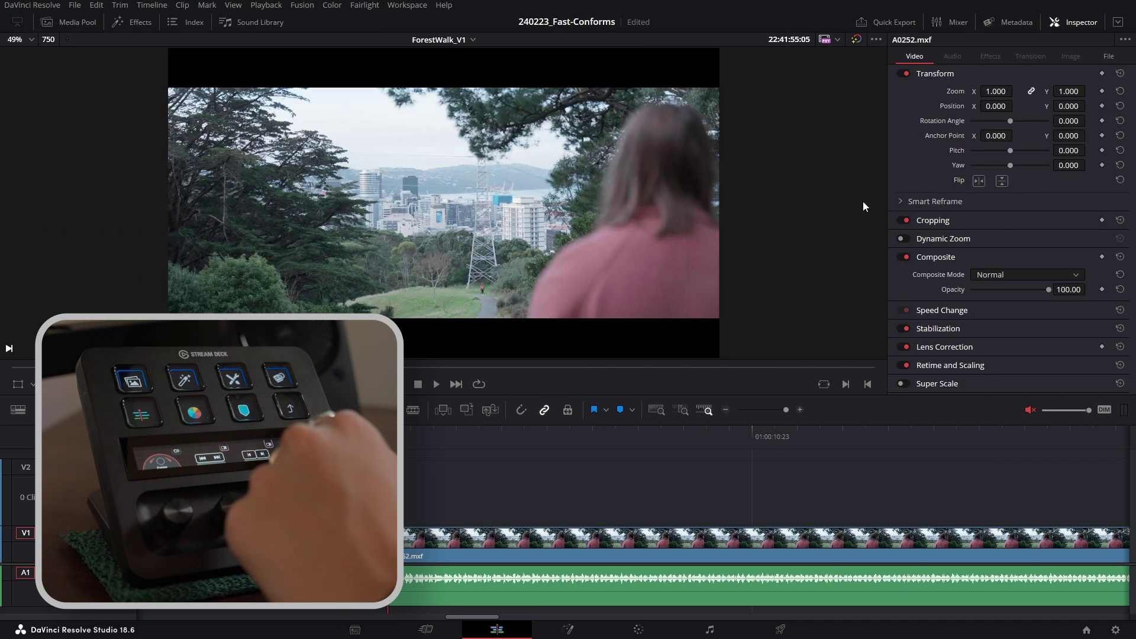
{"action": "left_click", "coordinate": [465, 544]}
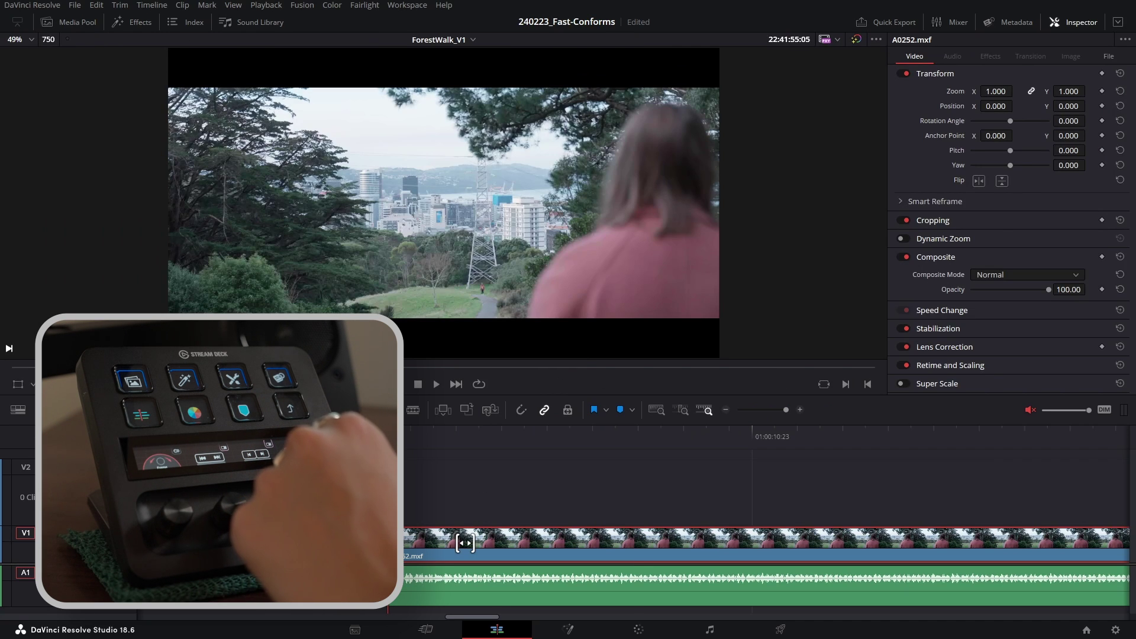
{"action": "key", "text": "ctrl+equal"}
{"action": "key", "text": "ctrl+minus"}
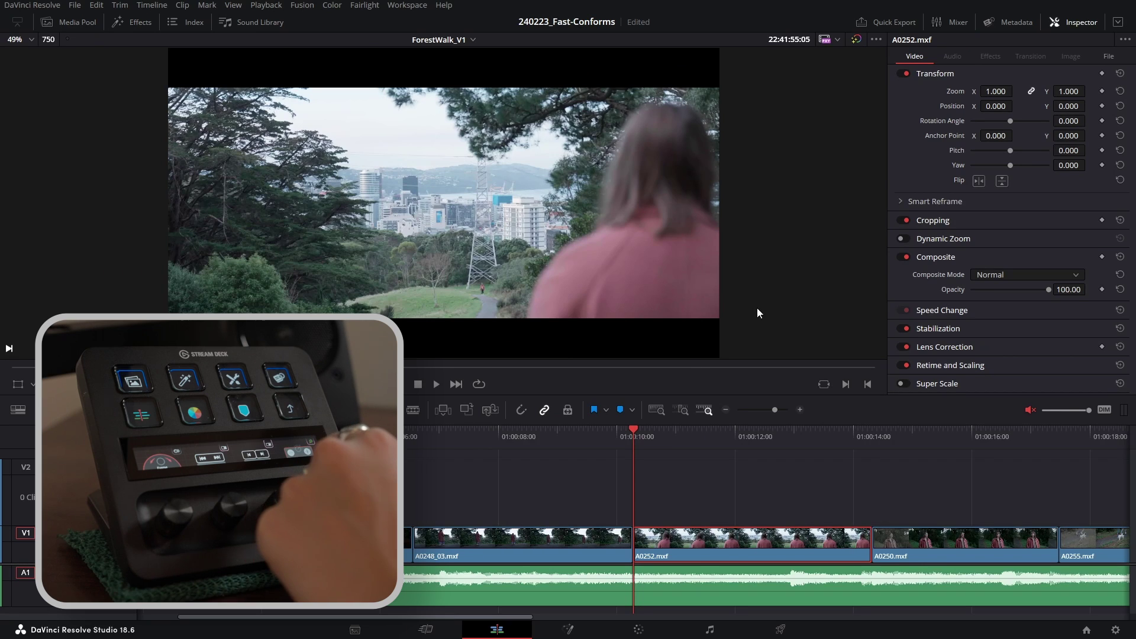
{"action": "left_click", "coordinate": [979, 181]}
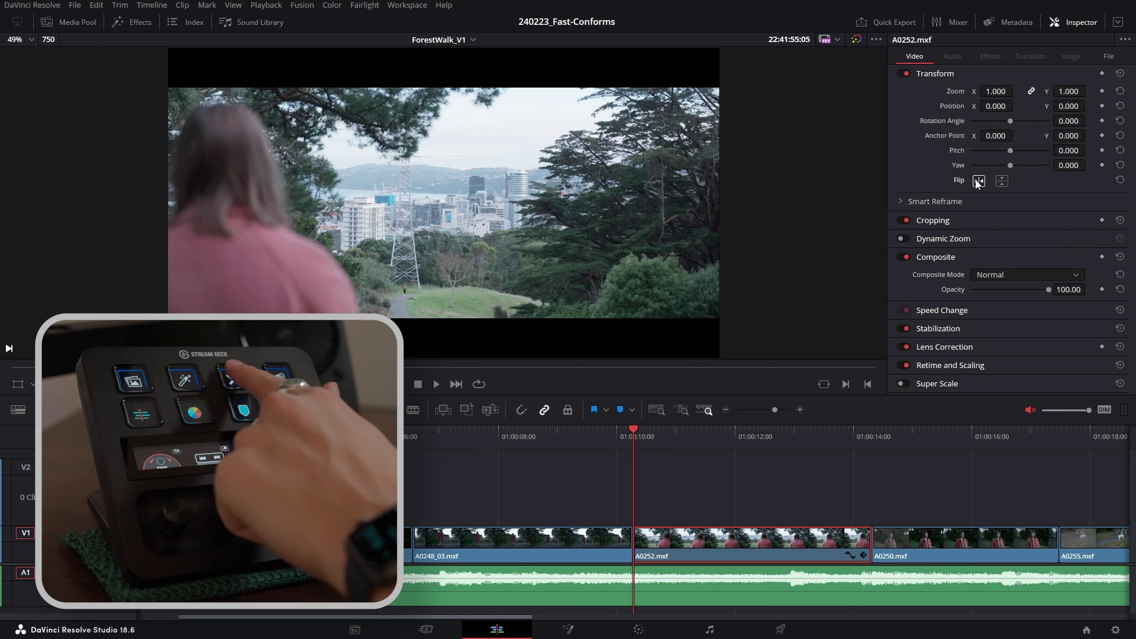
{"action": "key", "text": "ctrl+9"}
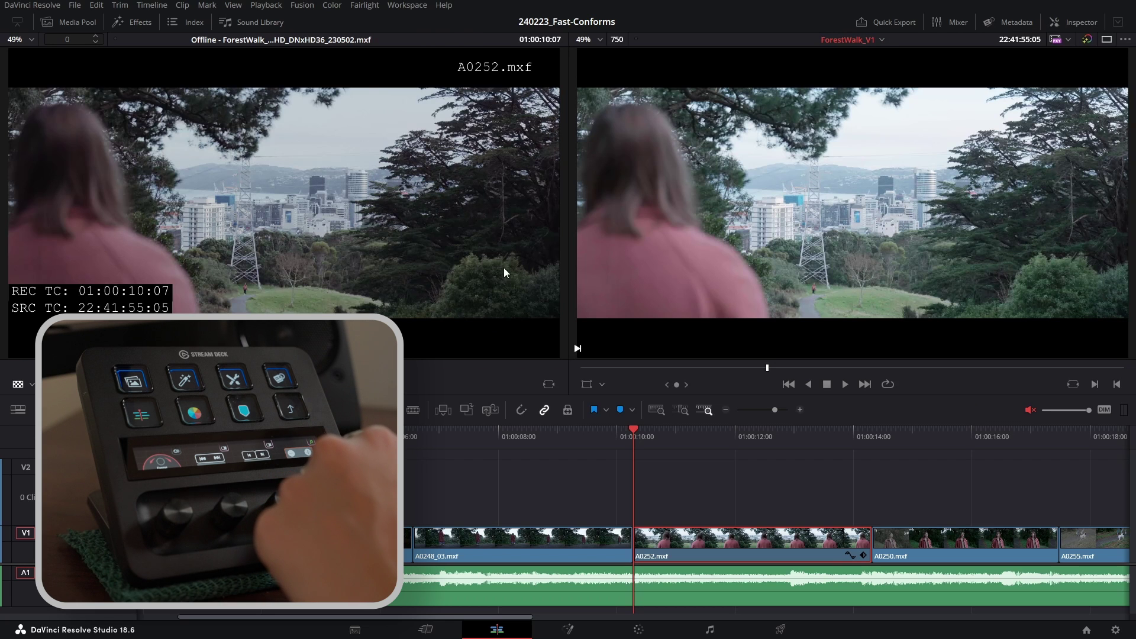
Step: Step back and forth across the A0248_03.mxf to A0252.mxf cut to check the flipped clip against the offline reference
{"action": "key", "text": "Left"}
{"action": "key", "text": "Left"}
{"action": "key", "text": "Left"}
{"action": "key", "text": "Left"}
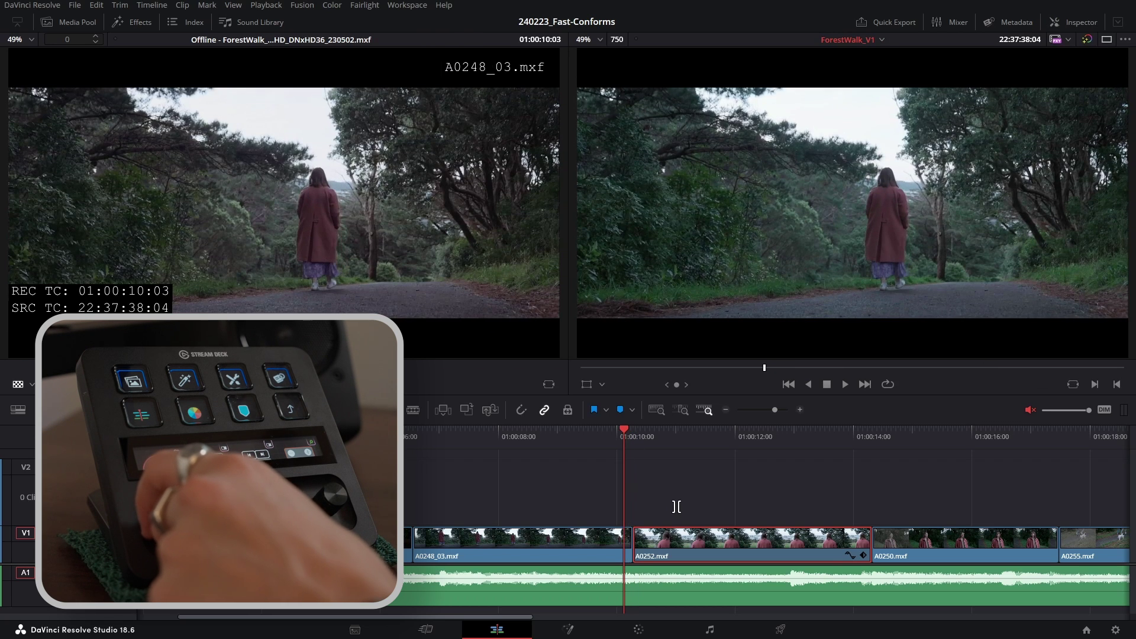
{"action": "key", "text": "Right"}
{"action": "key", "text": "Right"}
{"action": "key", "text": "Right"}
{"action": "key", "text": "Right"}
{"action": "key", "text": "Right"}
{"action": "key", "text": "Right"}
{"action": "key", "text": "Right"}
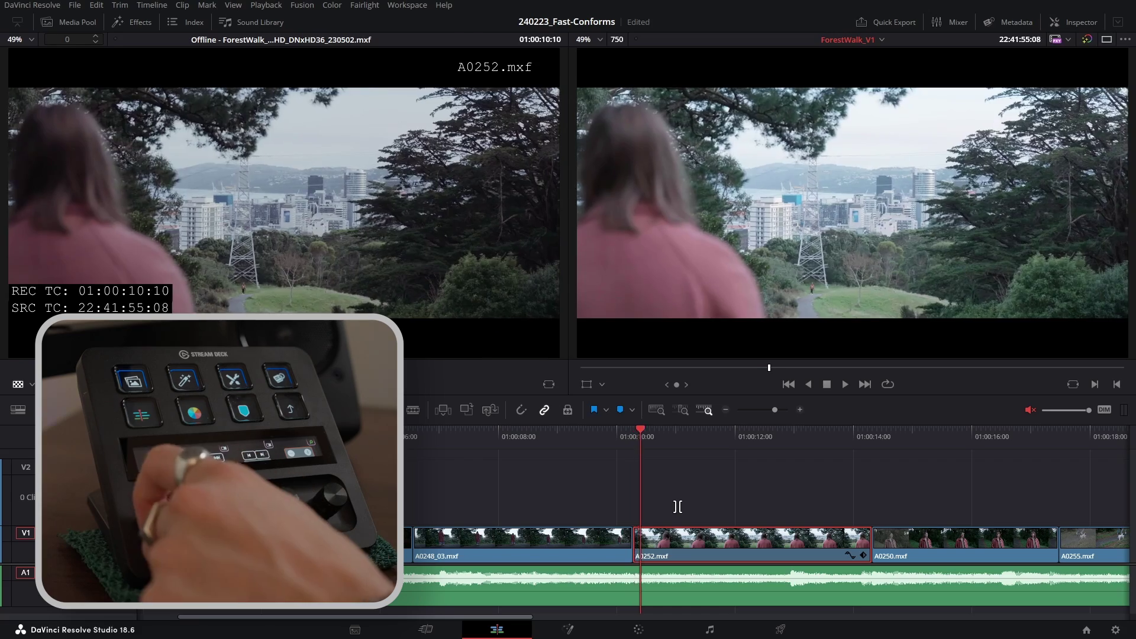
{"action": "key", "text": "Left"}
{"action": "key", "text": "Left"}
{"action": "key", "text": "Left"}
{"action": "key", "text": "Left"}
{"action": "key", "text": "Left"}
{"action": "key", "text": "Right"}
{"action": "key", "text": "Right"}
{"action": "key", "text": "Right"}
{"action": "key", "text": "Right"}
{"action": "key", "text": "Right"}
{"action": "key", "text": "Right"}
{"action": "key", "text": "Right"}
{"action": "key", "text": "Right"}
{"action": "key", "text": "Right"}
{"action": "key", "text": "Right"}
{"action": "key", "text": "Left"}
{"action": "key", "text": "Left"}
{"action": "key", "text": "Left"}
{"action": "key", "text": "Left"}
{"action": "key", "text": "Left"}
{"action": "key", "text": "Left"}
{"action": "key", "text": "Left"}
{"action": "key", "text": "Left"}
{"action": "key", "text": "Left"}
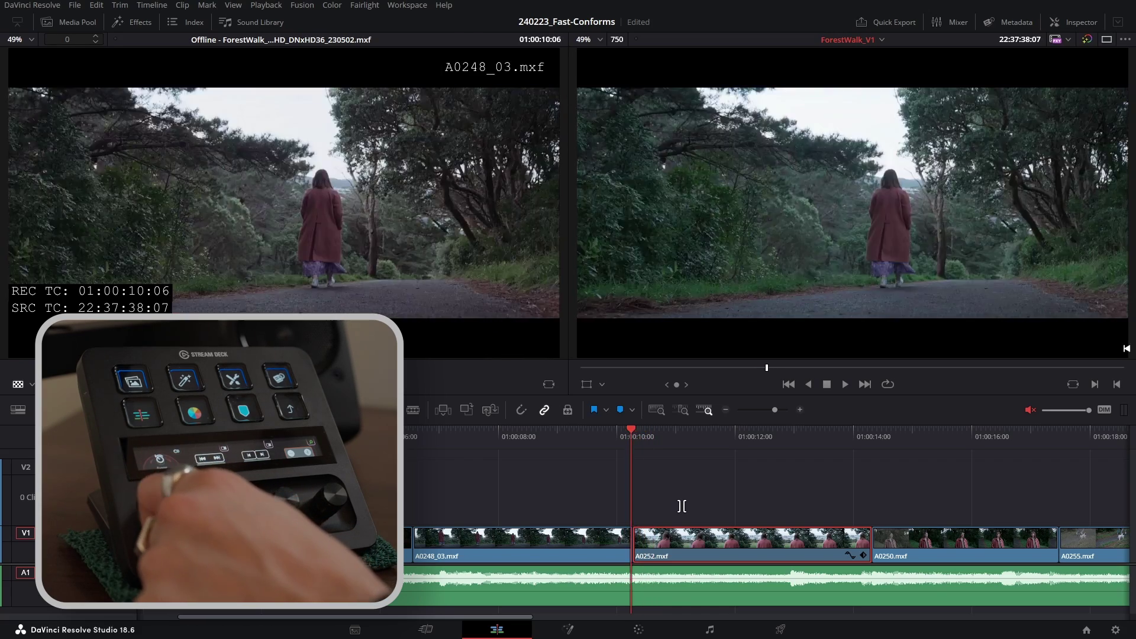
{"action": "key", "text": "Right"}
{"action": "key", "text": "Right"}
{"action": "key", "text": "Right"}
{"action": "key", "text": "Right"}
{"action": "key", "text": "Right"}
{"action": "key", "text": "Right"}
{"action": "key", "text": "Right"}
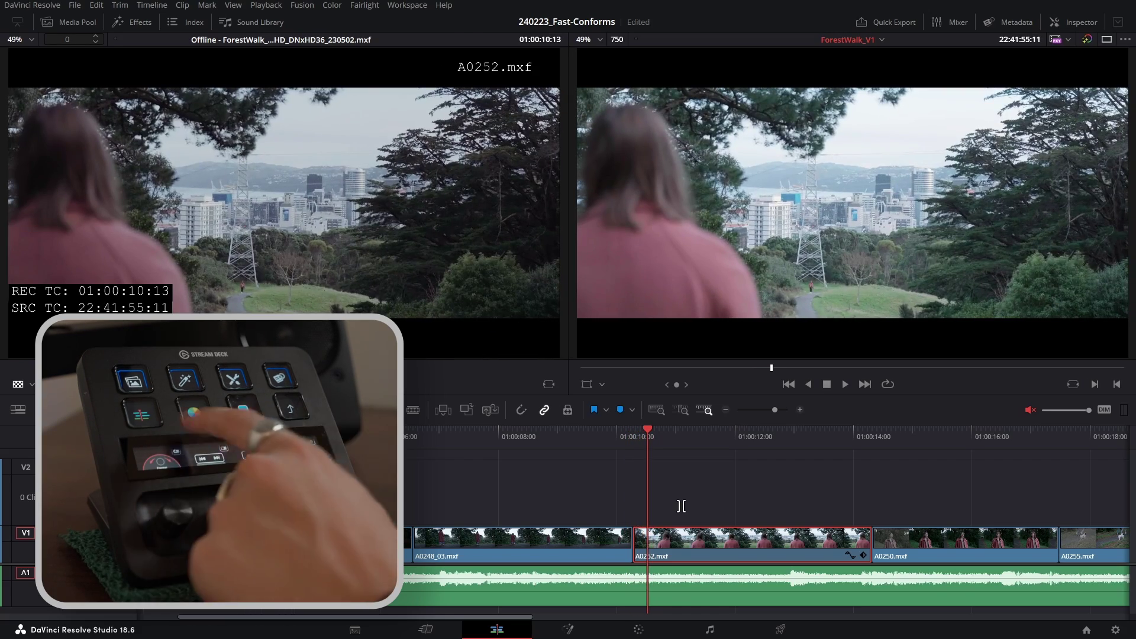
Step: Open the Color page and toggle the offline reference wipe on A0252.mxf at its first and last frames
{"action": "key", "text": "shift+6"}
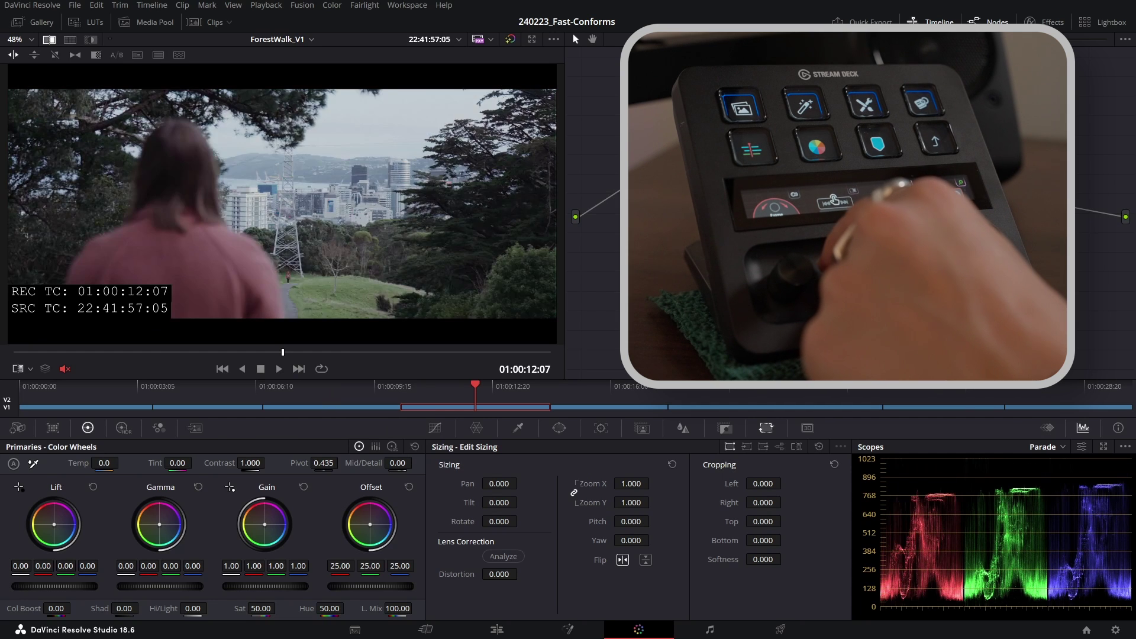
{"action": "key", "text": "shift+Left"}
{"action": "key", "text": "shift+Left"}
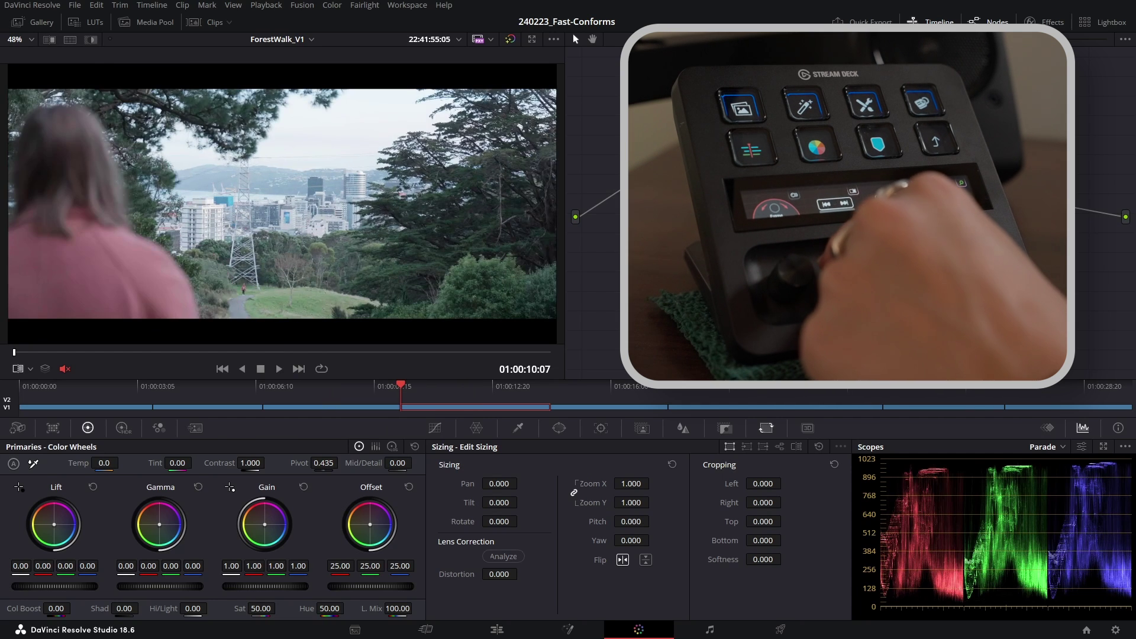
{"action": "key", "text": "ctrl+w"}
{"action": "key", "text": "ctrl+w"}
{"action": "key", "text": "apostrophe"}
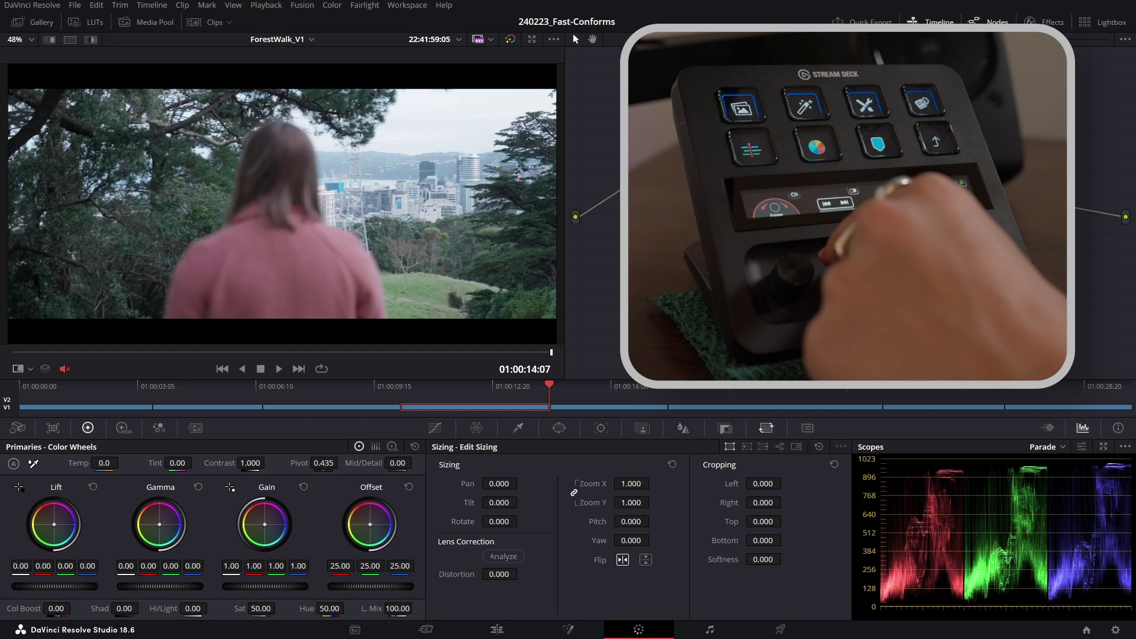
{"action": "key", "text": "ctrl+w"}
{"action": "key", "text": "ctrl+w"}
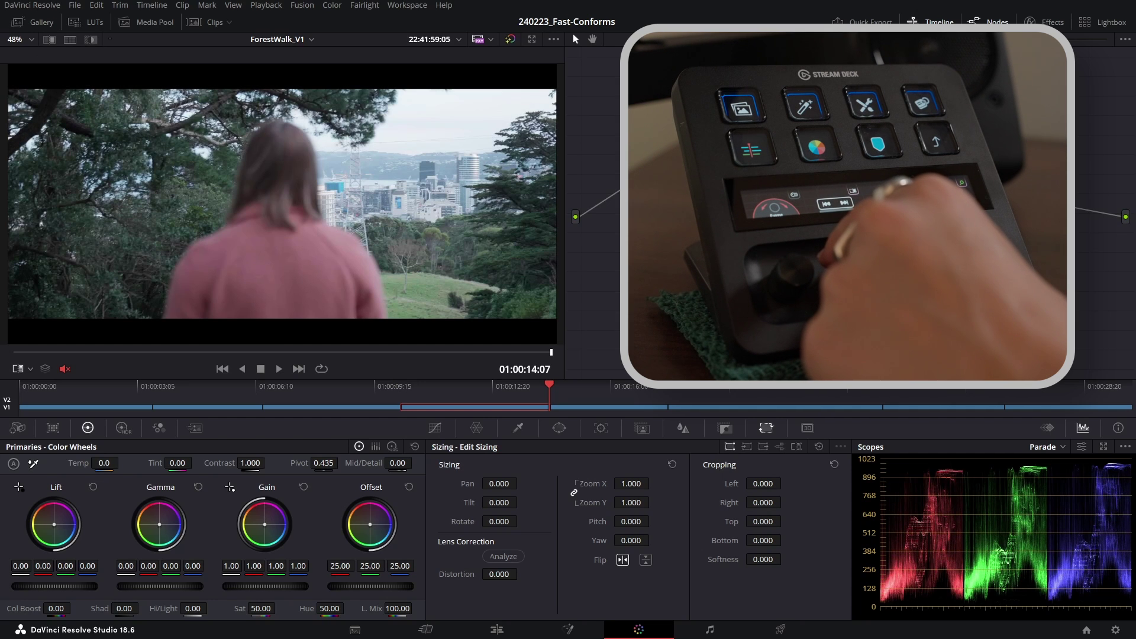
Step: Compare the framing of A0250.mxf with the offline reference wipe at its middle, first and last frames
{"action": "key", "text": "Down"}
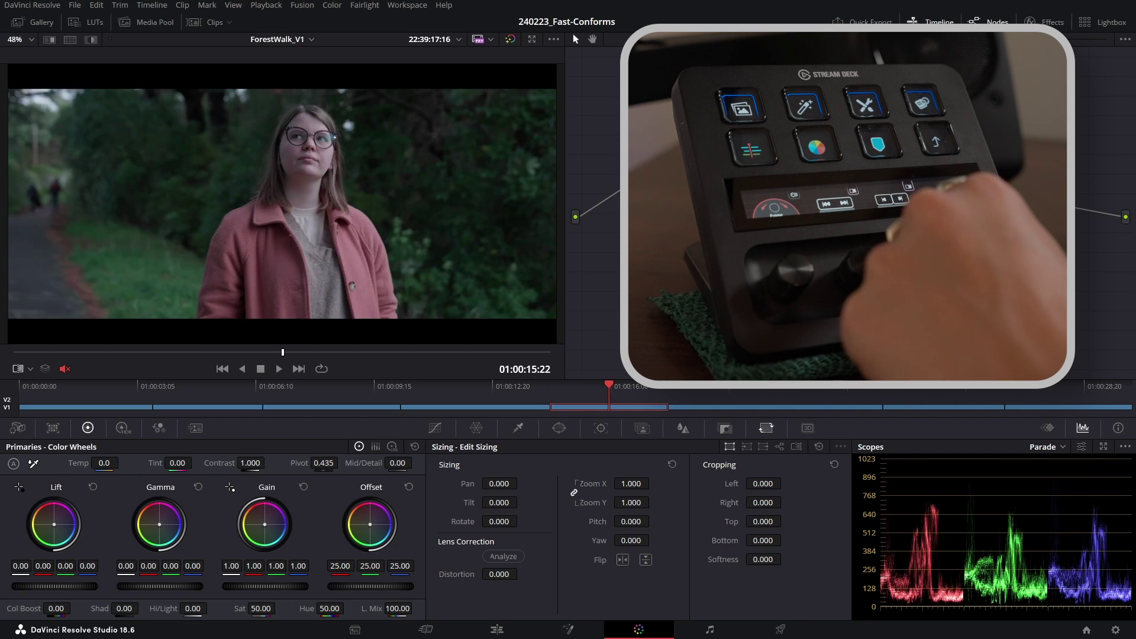
{"action": "key", "text": "ctrl+w"}
{"action": "key", "text": "ctrl+w"}
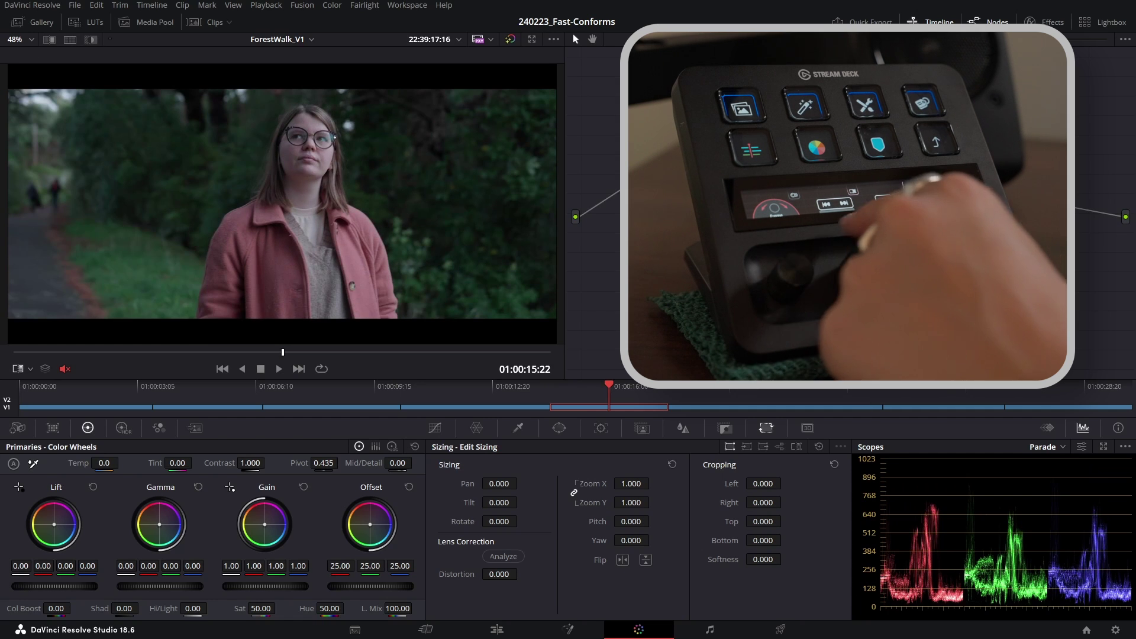
{"action": "key", "text": "Up"}
{"action": "key", "text": "ctrl+shift+grave"}
{"action": "key", "text": "ctrl+shift+grave"}
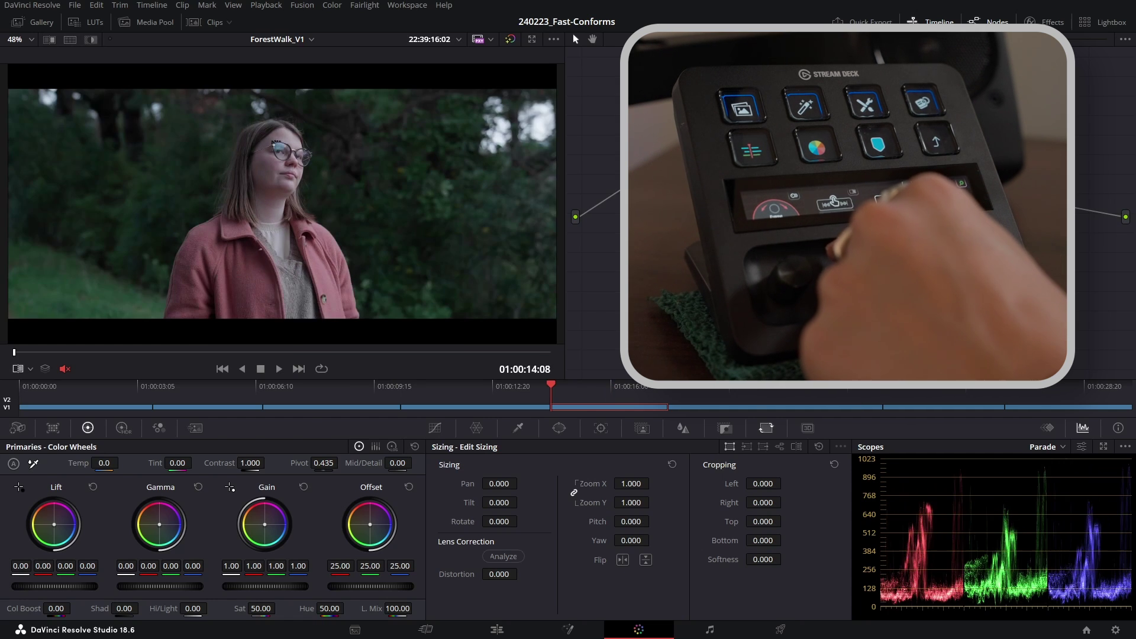
{"action": "key", "text": "apostrophe"}
{"action": "key", "text": "ctrl+w"}
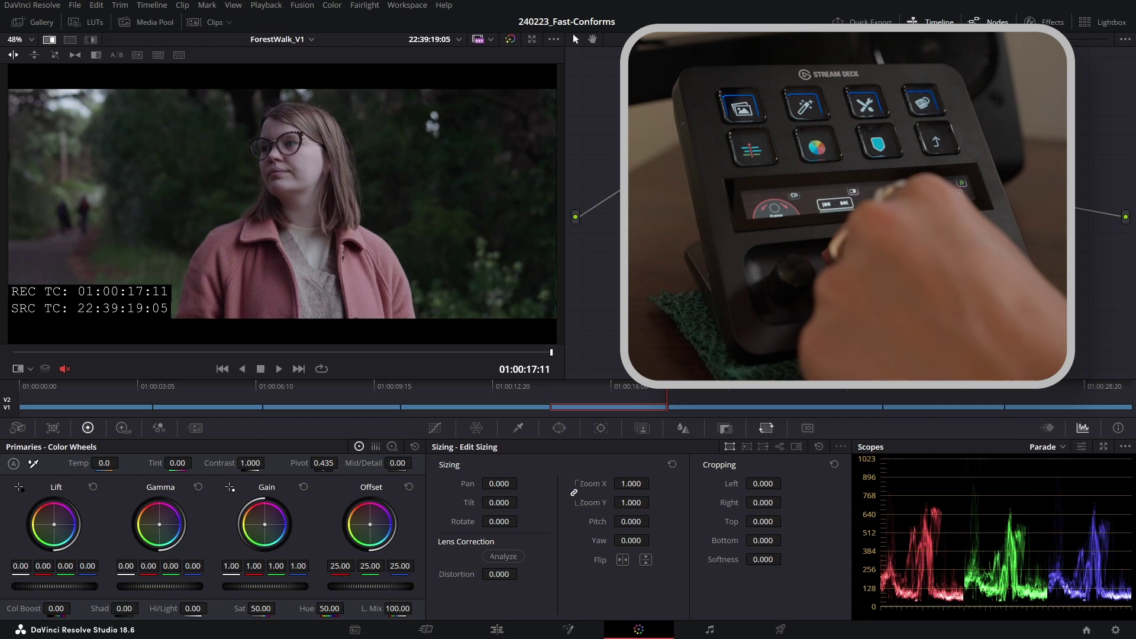
{"action": "key", "text": "ctrl+shift+grave"}
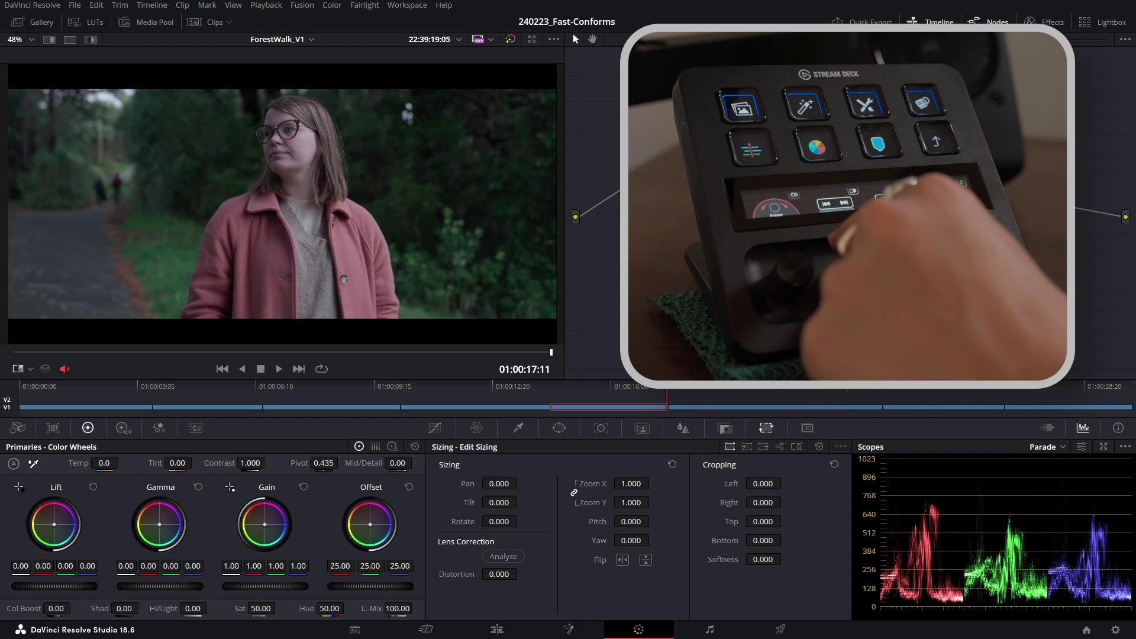
Step: Set the edit sizing zoom of A0250.mxf to 1.200 at its first frame, checking it against the offline reference
{"action": "key", "text": "Up"}
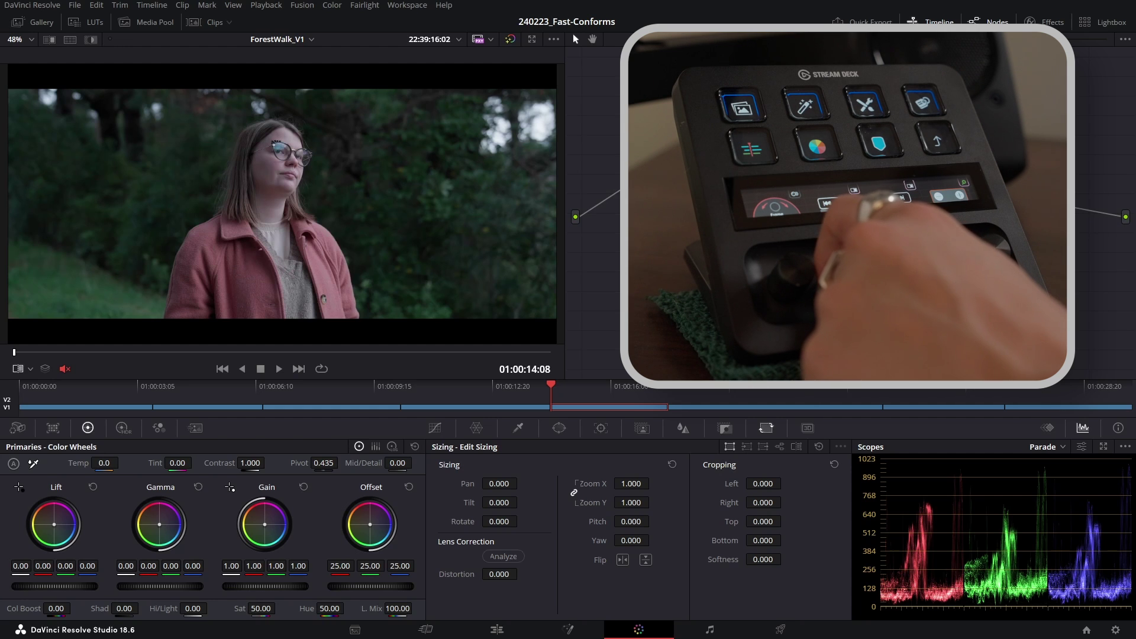
{"action": "key", "text": "ctrl+w"}
{"action": "key", "text": "ctrl+w"}
{"action": "scroll", "coordinate": [632, 483], "scroll_direction": "up", "scroll_amount": 12}
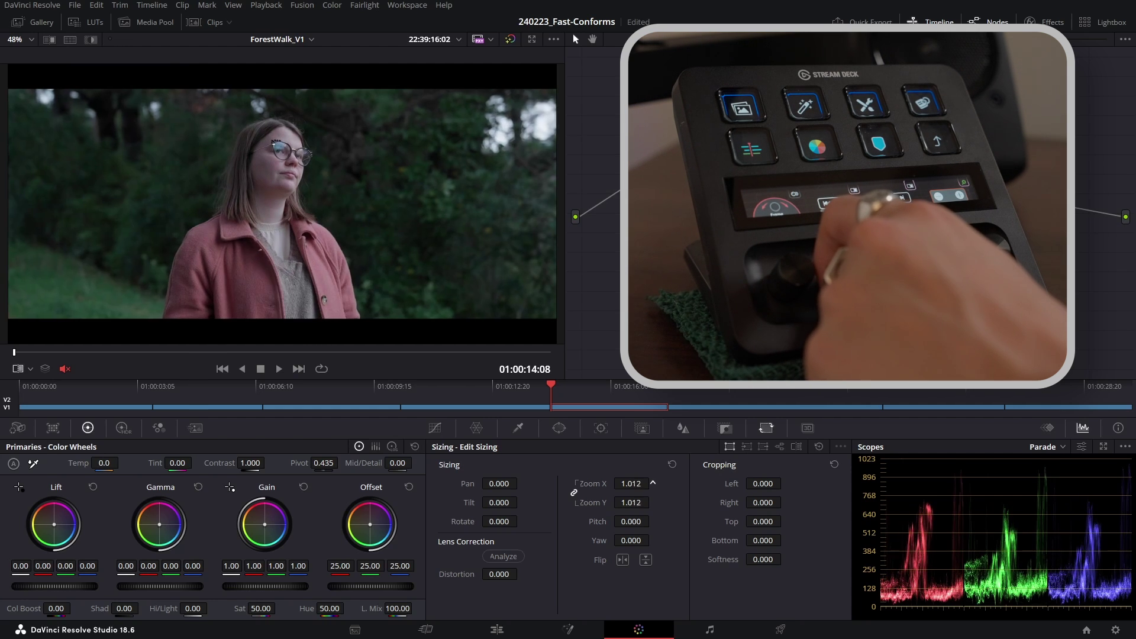
{"action": "key", "text": "ctrl+w"}
{"action": "key", "text": "ctrl+w"}
{"action": "scroll", "coordinate": [631, 484], "scroll_direction": "up", "scroll_amount": 20}
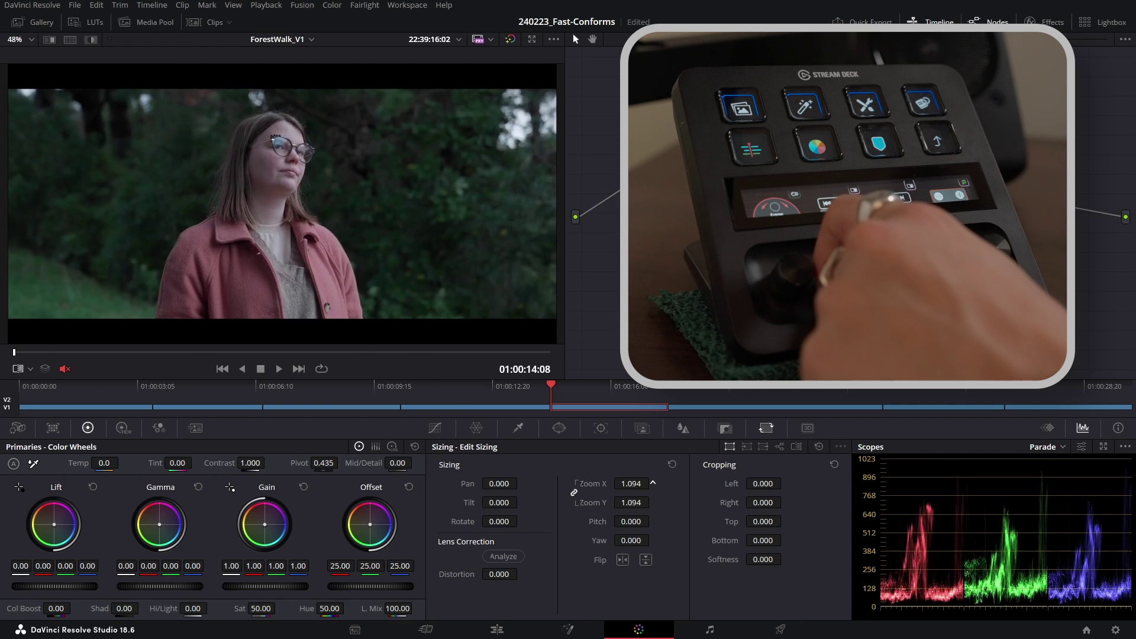
{"action": "key", "text": "ctrl+w"}
{"action": "key", "text": "ctrl+w"}
{"action": "scroll", "coordinate": [631, 483], "scroll_direction": "up", "scroll_amount": 10}
{"action": "key", "text": "ctrl+w"}
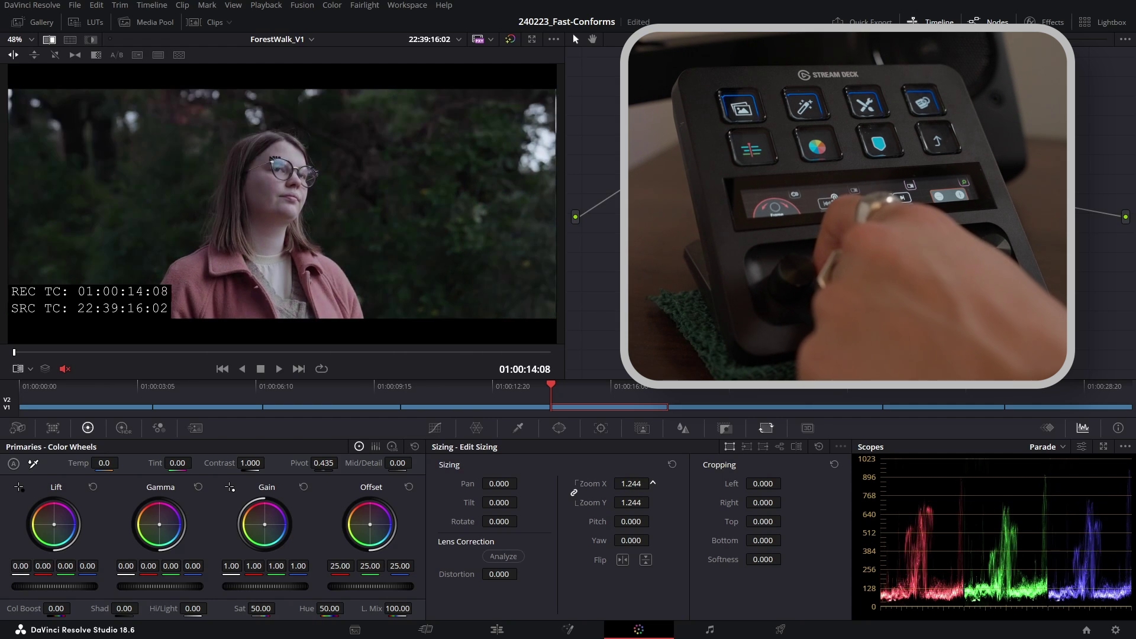
{"action": "key", "text": "ctrl+w"}
{"action": "scroll", "coordinate": [631, 483], "scroll_direction": "down", "scroll_amount": 14}
{"action": "key", "text": "ctrl+w"}
{"action": "scroll", "coordinate": [631, 484], "scroll_direction": "up", "scroll_amount": 1}
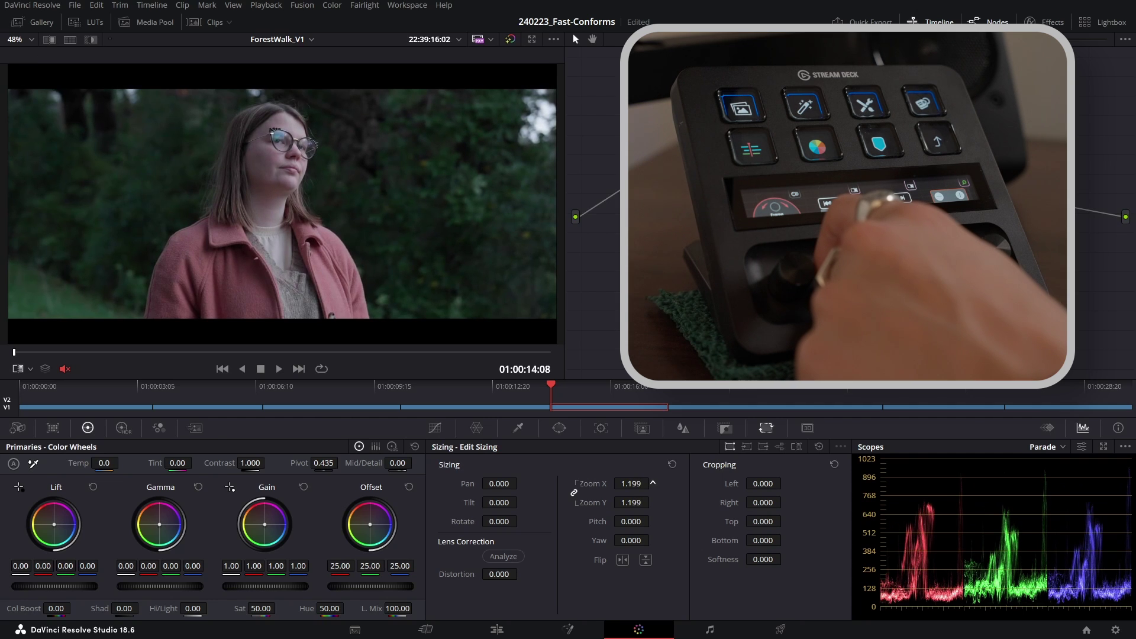
{"action": "scroll", "coordinate": [631, 483], "scroll_direction": "up", "scroll_amount": 1}
{"action": "key", "text": "ctrl+w"}
{"action": "key", "text": "ctrl+w"}
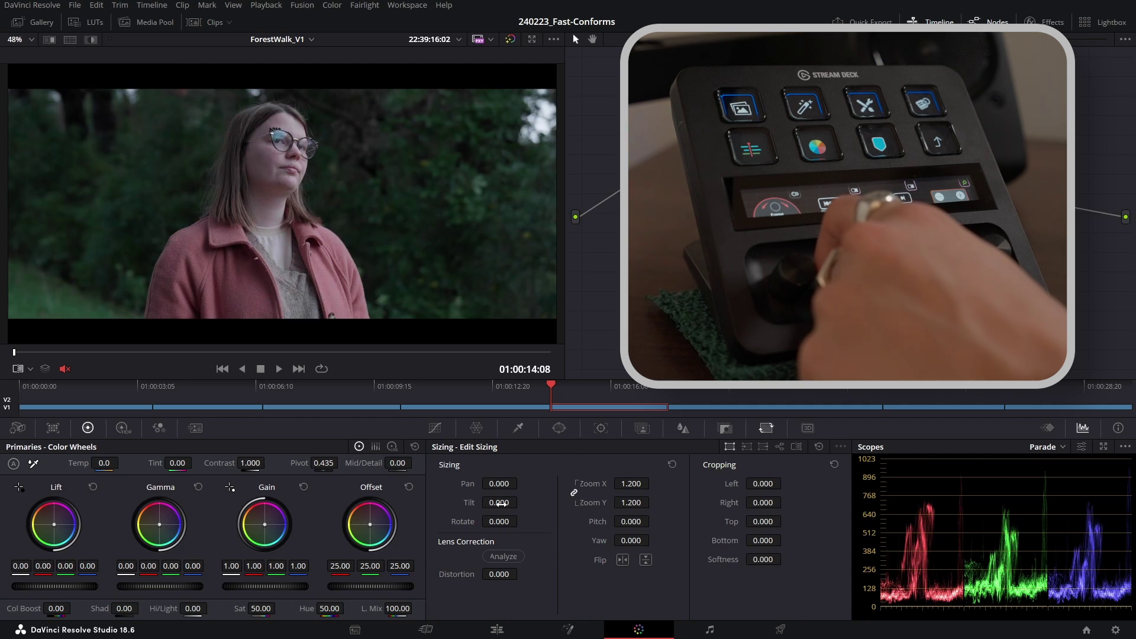
Step: Set the tilt of A0250.mxf to -100.500, checking it against the offline reference, and save the project
{"action": "scroll", "coordinate": [501, 504], "scroll_direction": "down", "scroll_amount": 10}
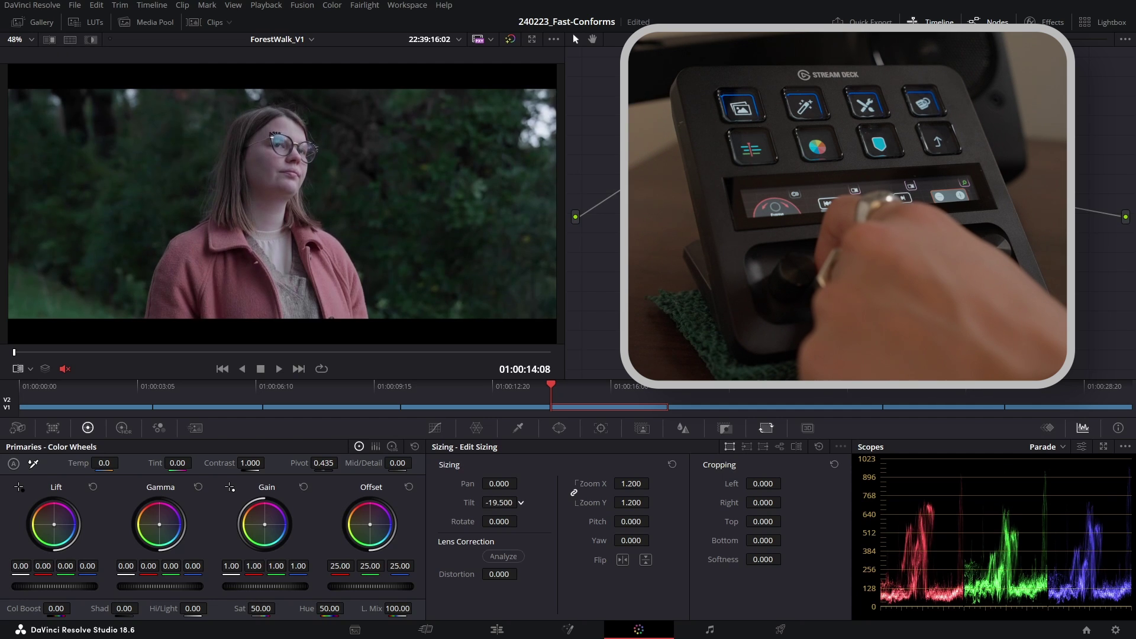
{"action": "scroll", "coordinate": [499, 502], "scroll_direction": "down", "scroll_amount": 20}
{"action": "key", "text": "ctrl+w"}
{"action": "key", "text": "ctrl+w"}
{"action": "key", "text": "ctrl+w"}
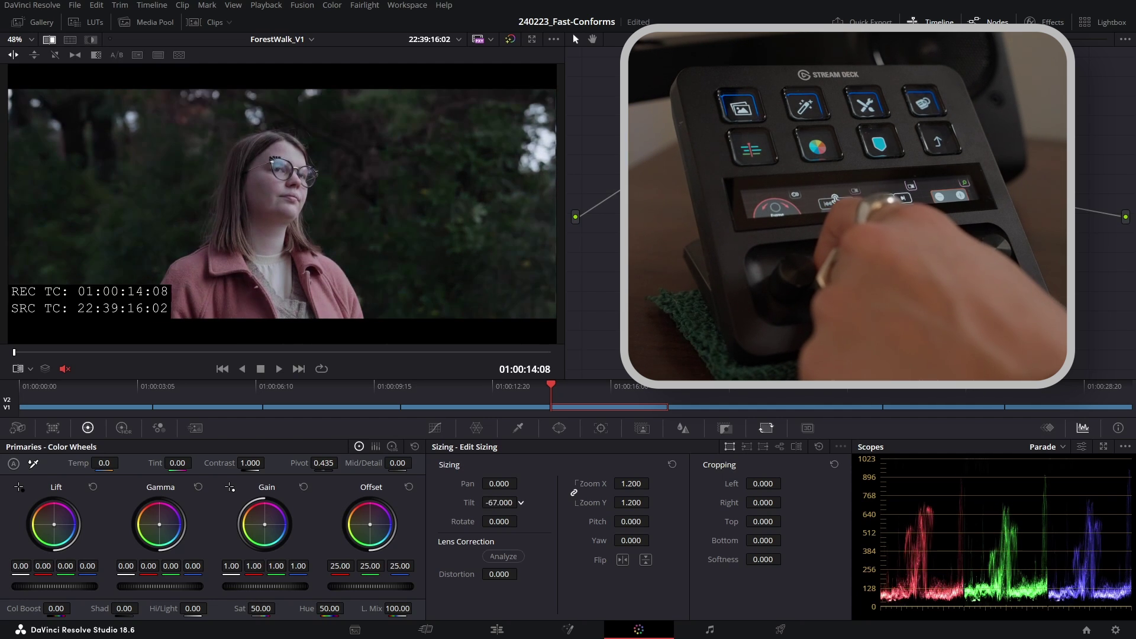
{"action": "key", "text": "ctrl+w"}
{"action": "key", "text": "ctrl+w"}
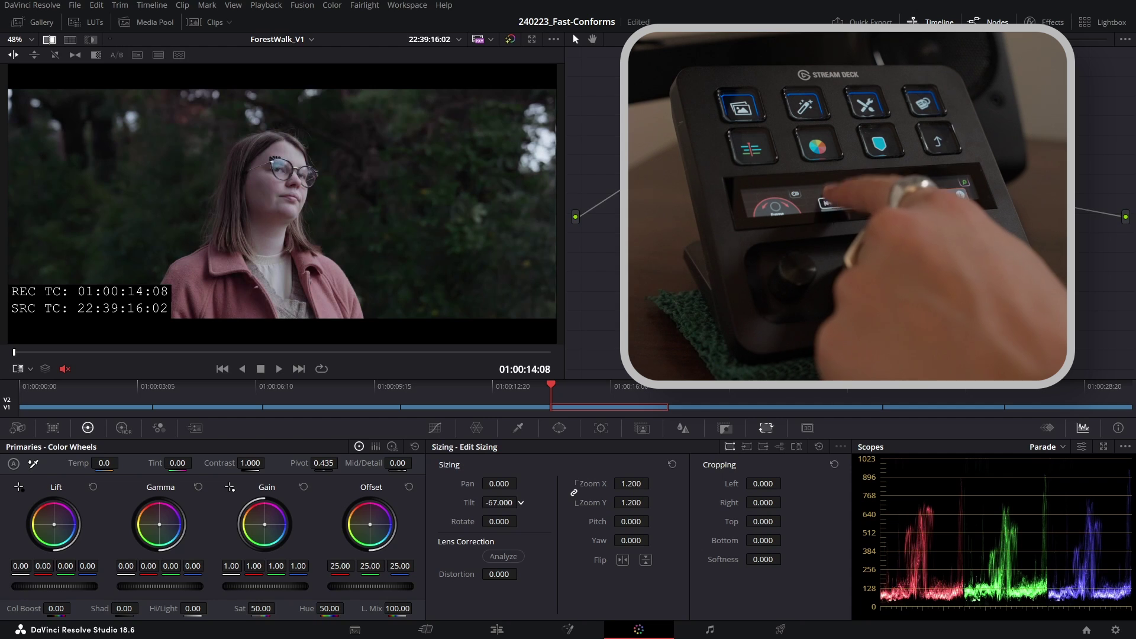
{"action": "key", "text": "ctrl+w"}
{"action": "scroll", "coordinate": [500, 502], "scroll_direction": "down", "scroll_amount": 6}
{"action": "scroll", "coordinate": [499, 503], "scroll_direction": "down", "scroll_amount": 7}
{"action": "key", "text": "ctrl+w"}
{"action": "key", "text": "ctrl+w"}
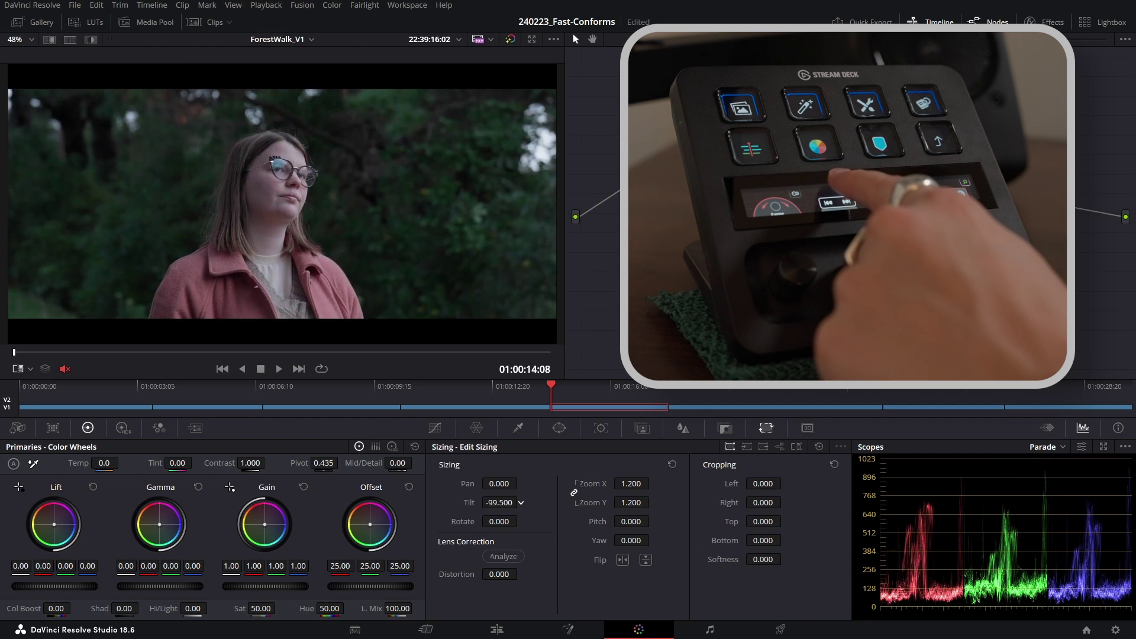
{"action": "key", "text": "ctrl+w"}
{"action": "key", "text": "ctrl+w"}
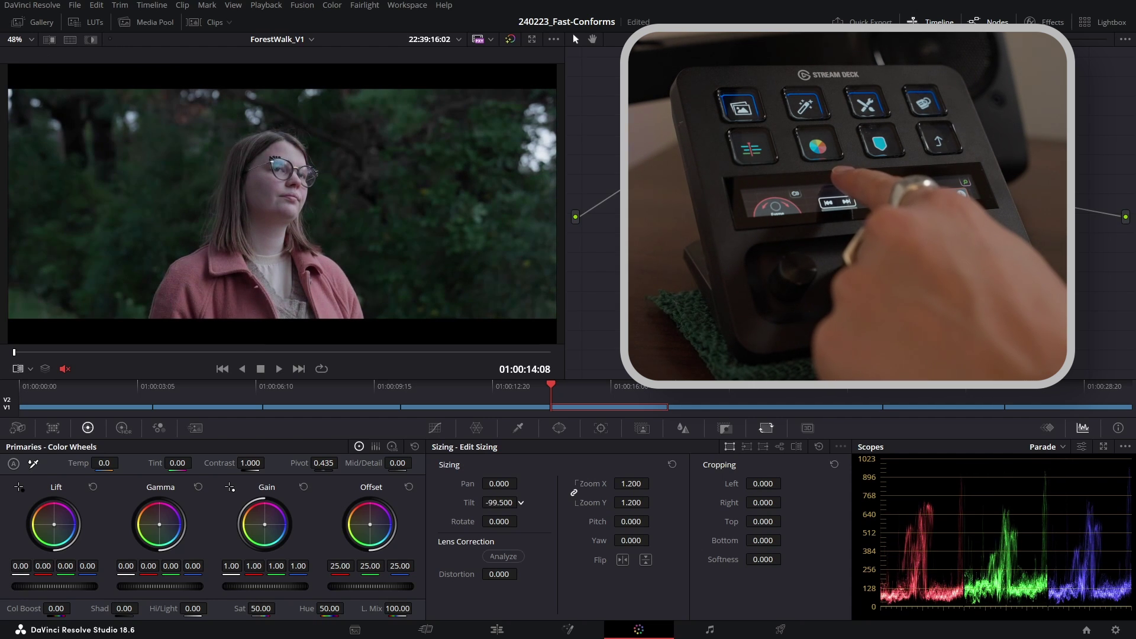
{"action": "key", "text": "ctrl+w"}
{"action": "key", "text": "ctrl+w"}
{"action": "scroll", "coordinate": [507, 503], "scroll_direction": "down", "scroll_amount": 2}
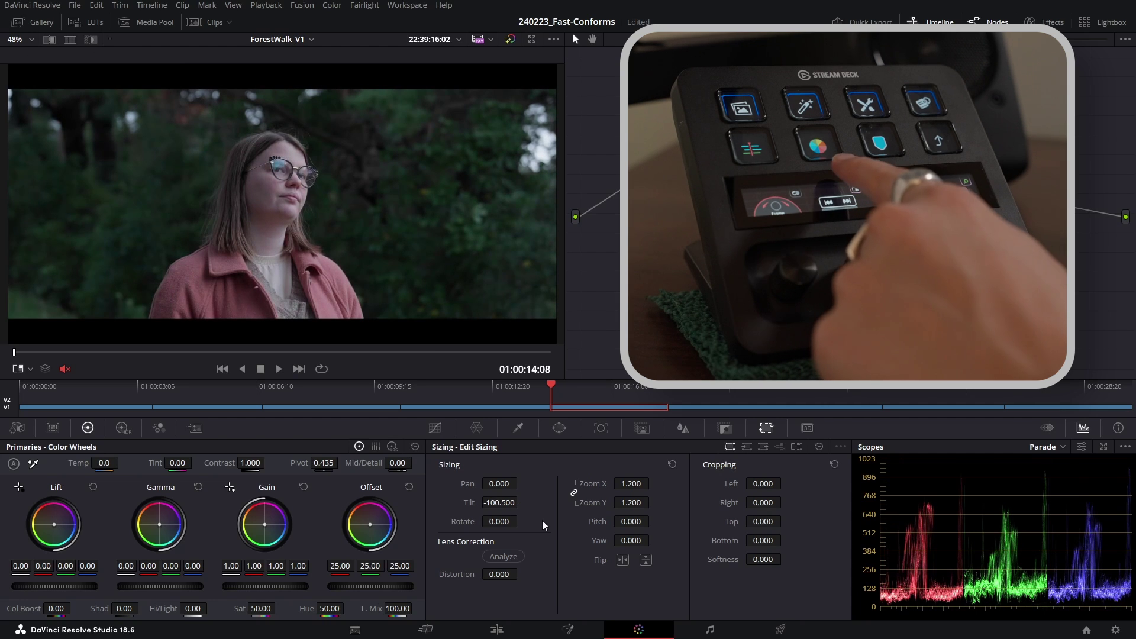
{"action": "key", "text": "ctrl+s"}
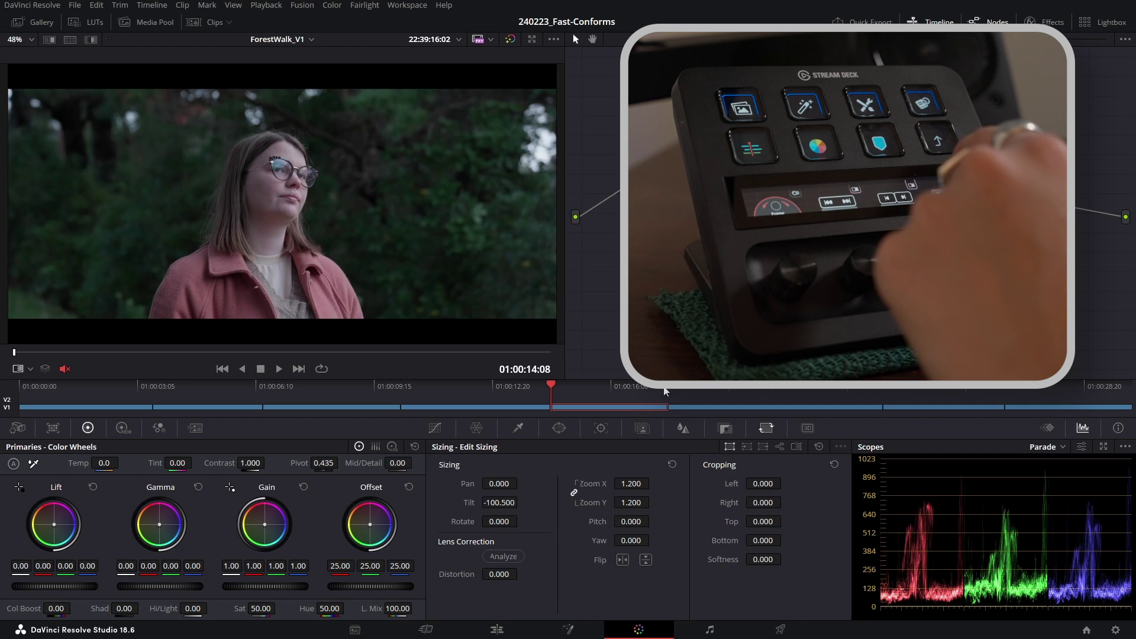
Step: Check the resized A0250.mxf against the offline reference at its first, last and middle frames
{"action": "key", "text": "ctrl+w"}
{"action": "key", "text": "ctrl+w"}
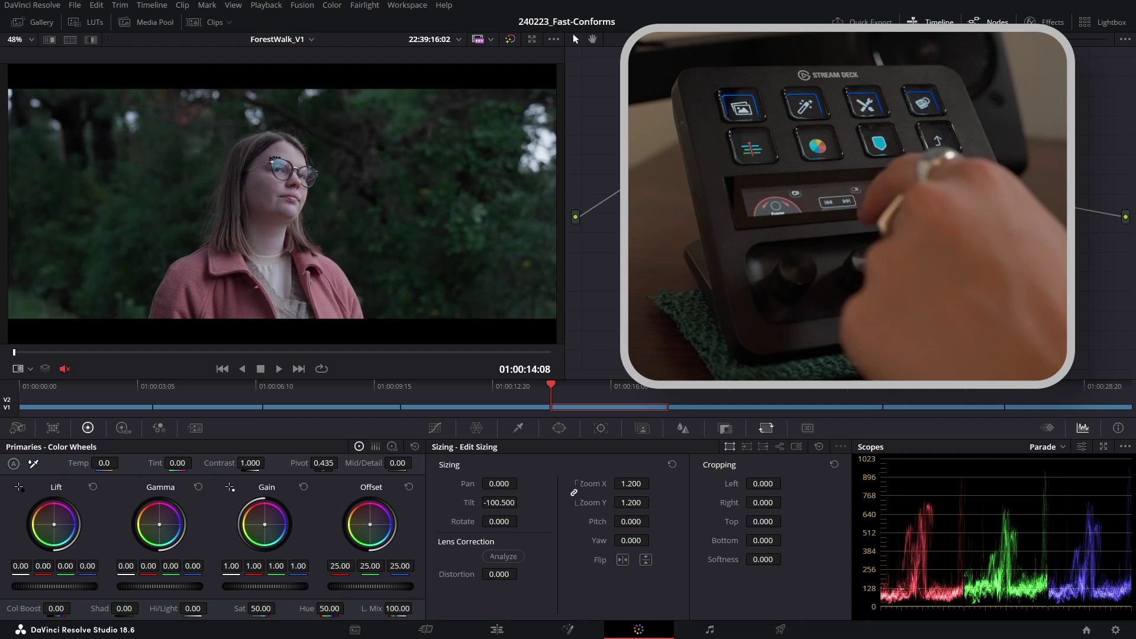
{"action": "key", "text": "Down"}
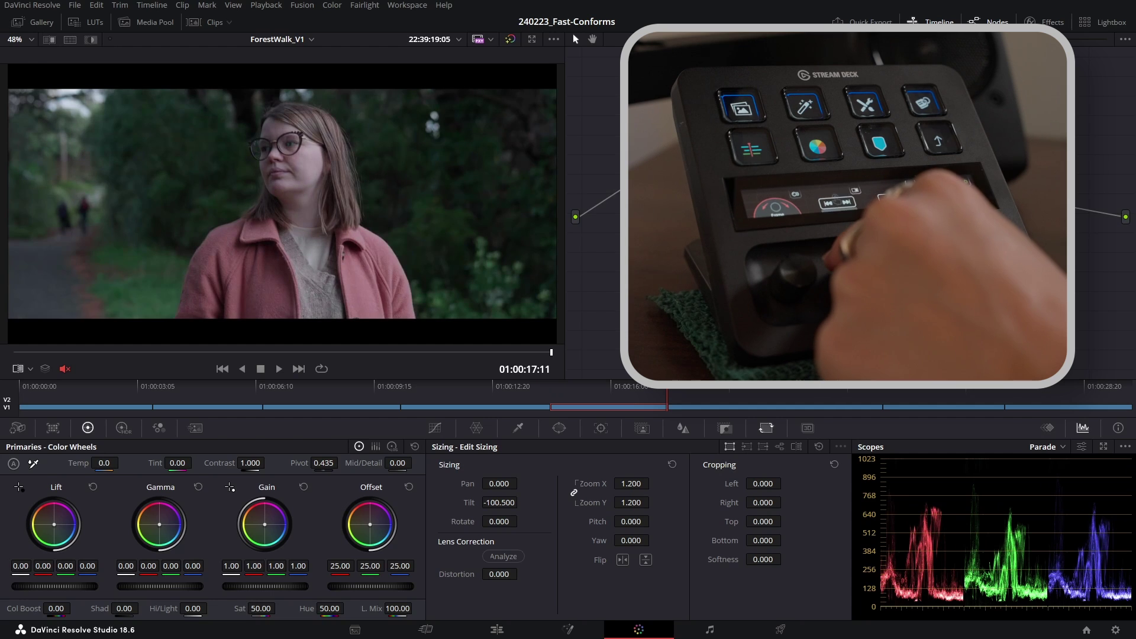
{"action": "key", "text": "Up"}
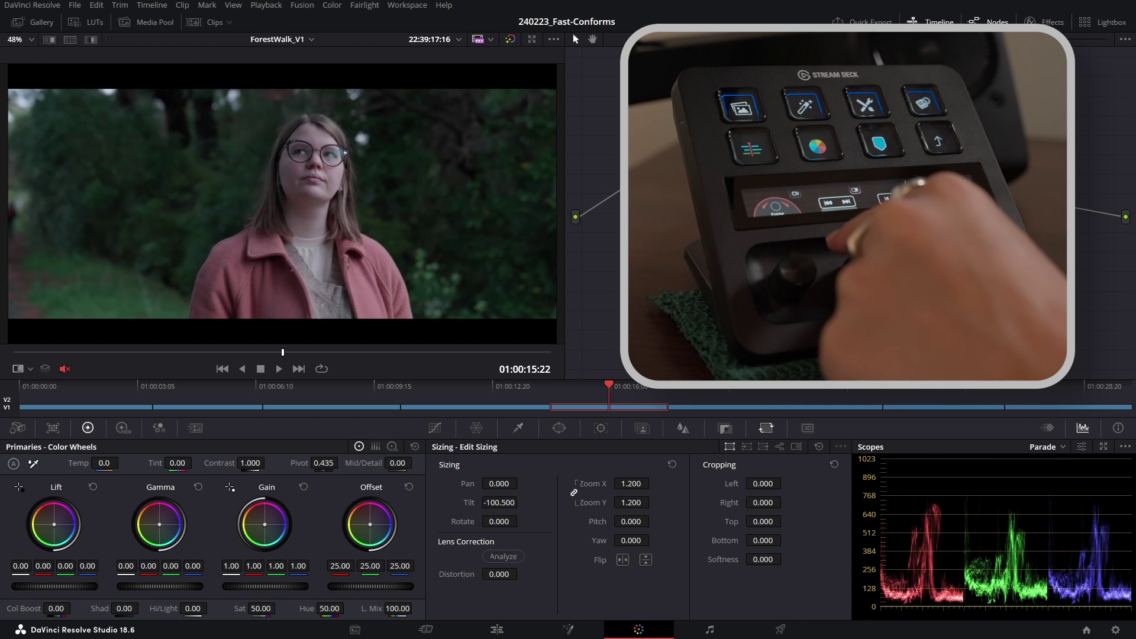
{"action": "key", "text": "ctrl+w"}
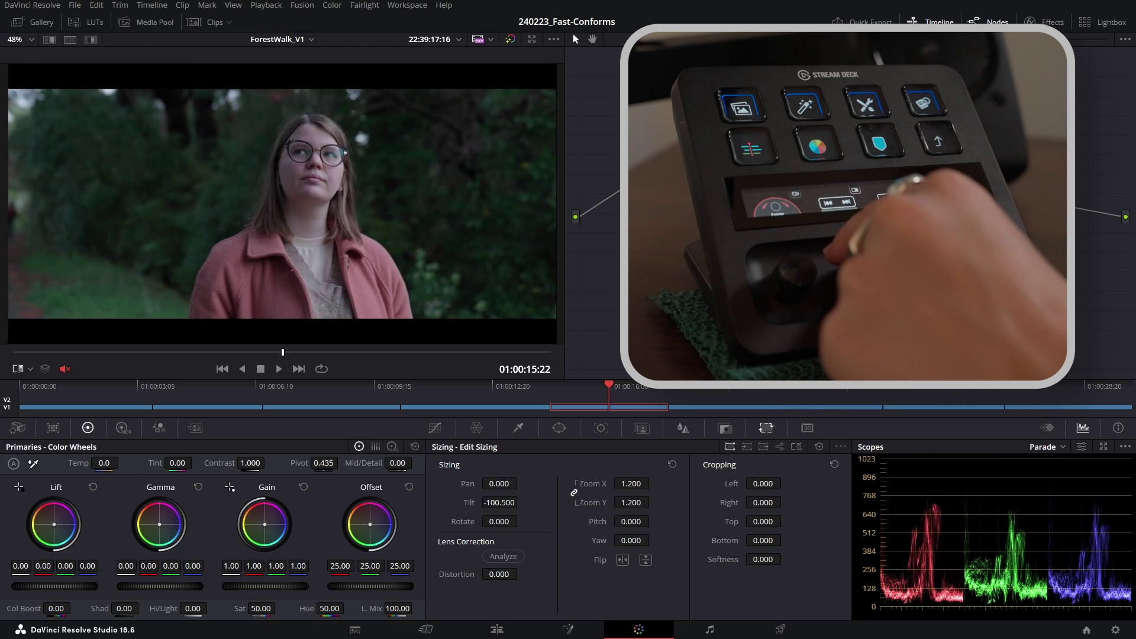
Step: Move to the dog clip A0255.mxf and review its framing from the middle to the last frame
{"action": "key", "text": "Down"}
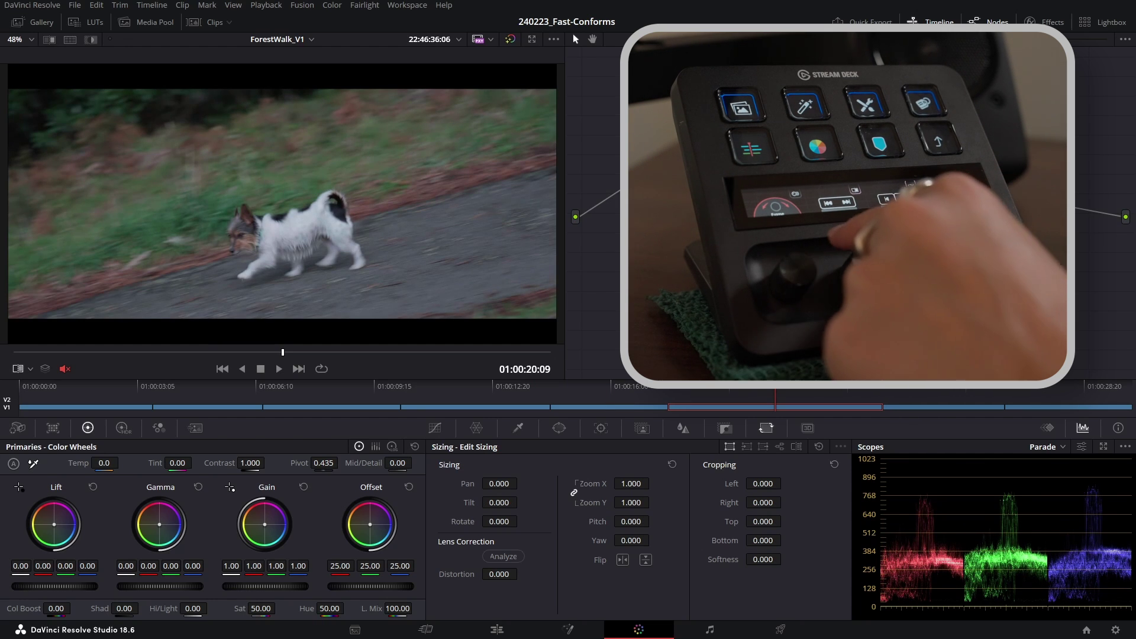
{"action": "key", "text": "Up"}
{"action": "key", "text": "End"}
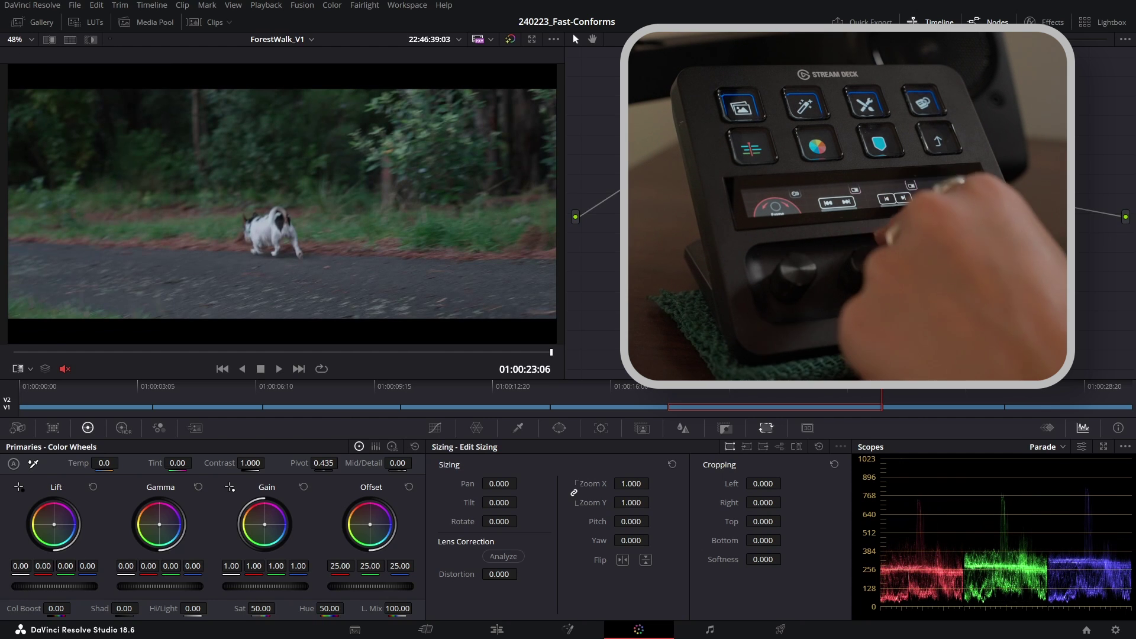
Step: Check the clip of the two people walking against the offline reference at its middle, first and last frames
{"action": "key", "text": "Down"}
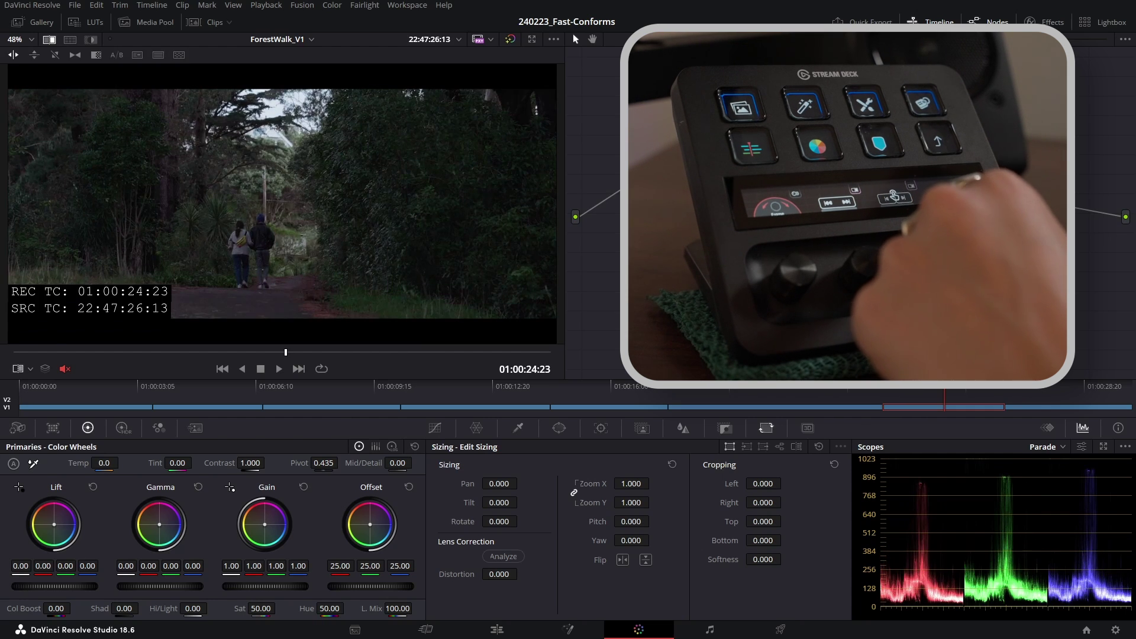
{"action": "key", "text": "Home"}
{"action": "key", "text": "ctrl+w"}
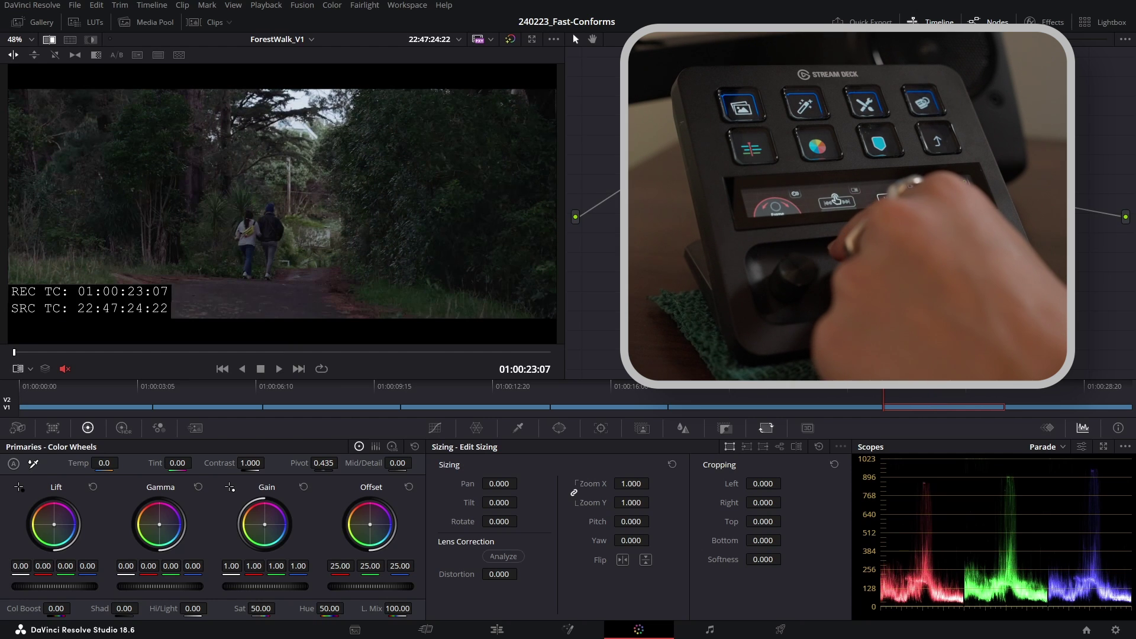
{"action": "key", "text": "End"}
{"action": "key", "text": "ctrl+w"}
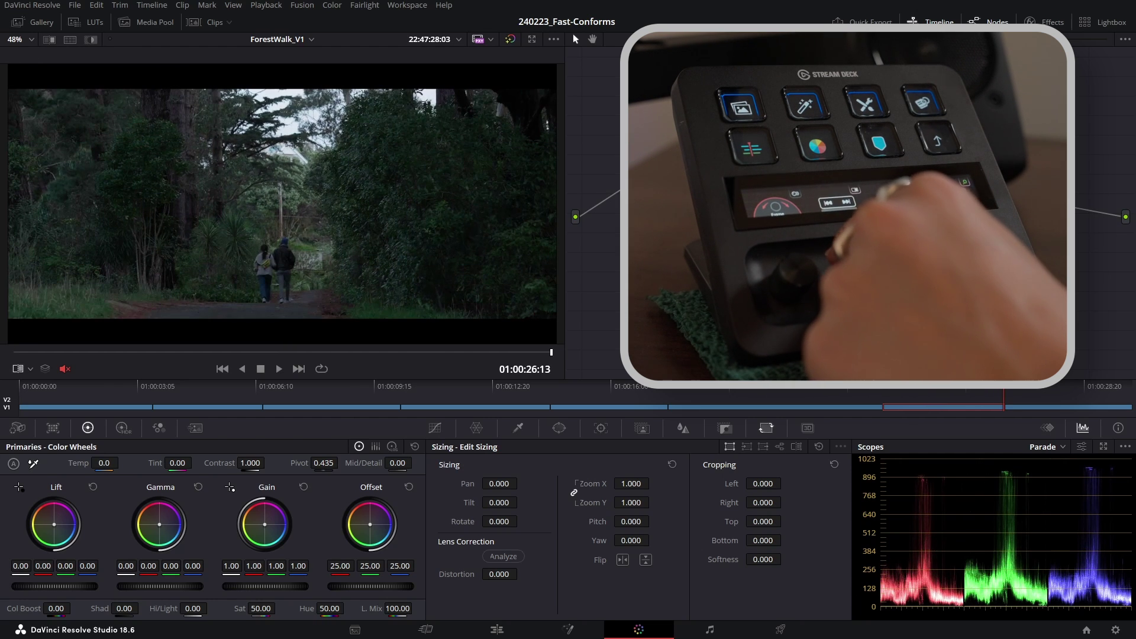
Step: Return to the first frame of A0257.mxf and compare its picture and source timecode with the offline reference
{"action": "key", "text": "Home"}
{"action": "key", "text": "ctrl+w"}
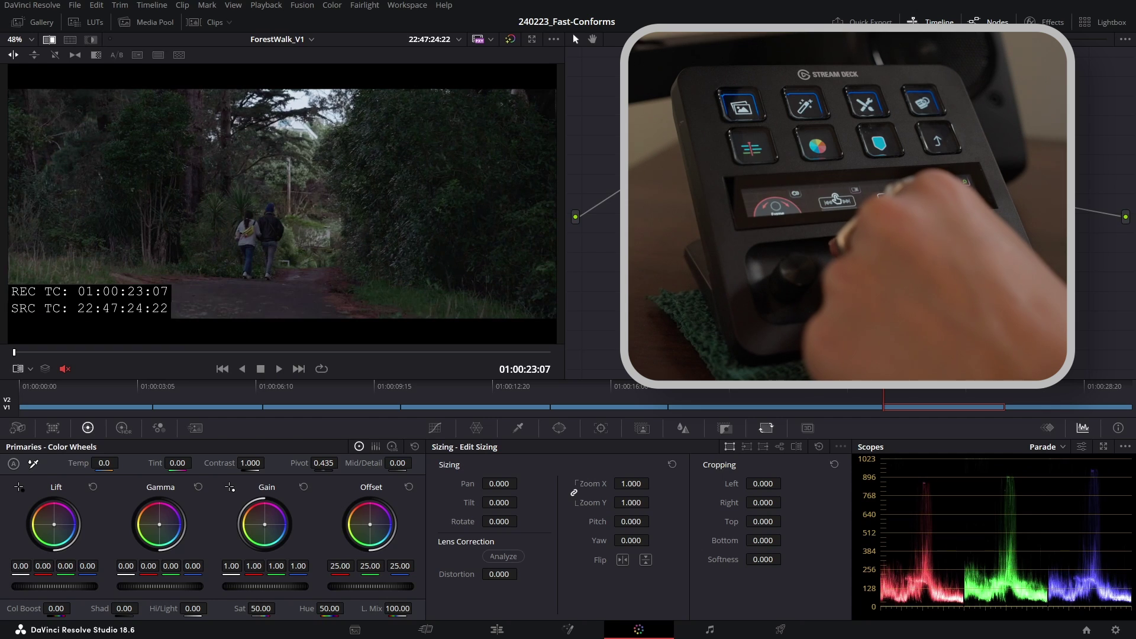
{"action": "key", "text": "ctrl+w"}
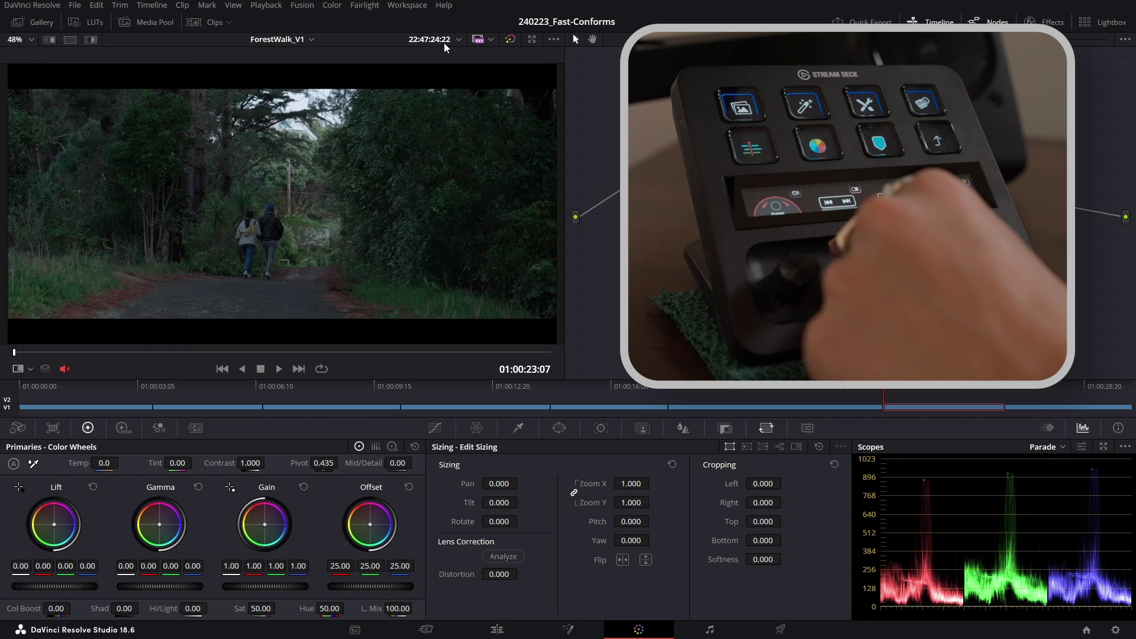
{"action": "key", "text": "ctrl+w"}
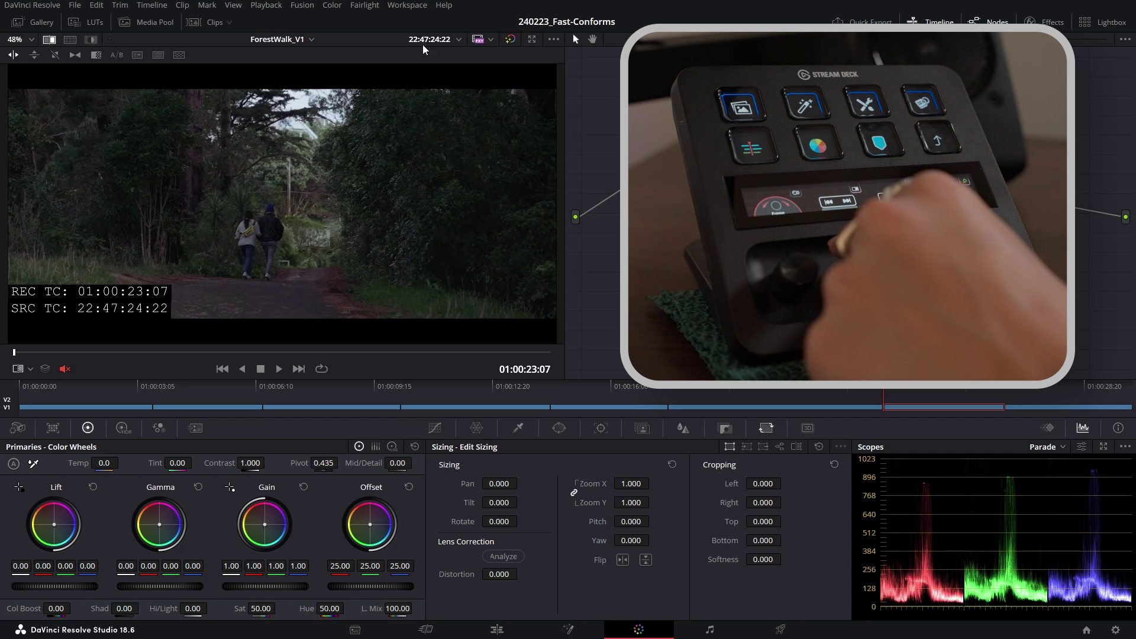
{"action": "key", "text": "ctrl+w"}
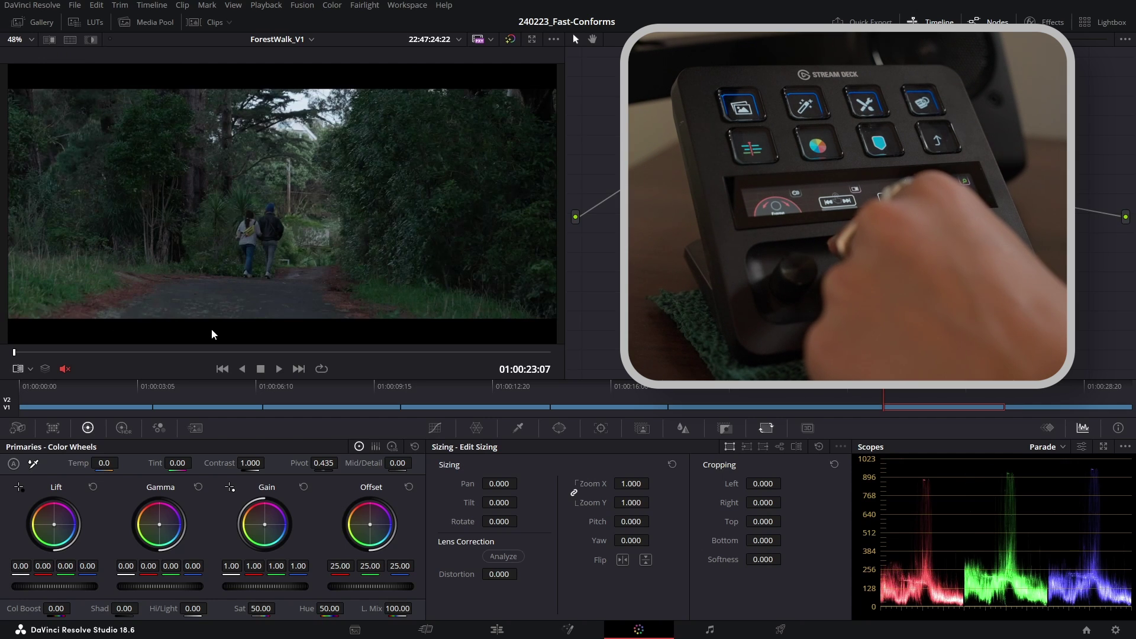
Step: Move to the fern clip A0262.mxf and check it against the offline reference at its middle, first and last frames
{"action": "key", "text": "Down"}
{"action": "key", "text": "ctrl+w"}
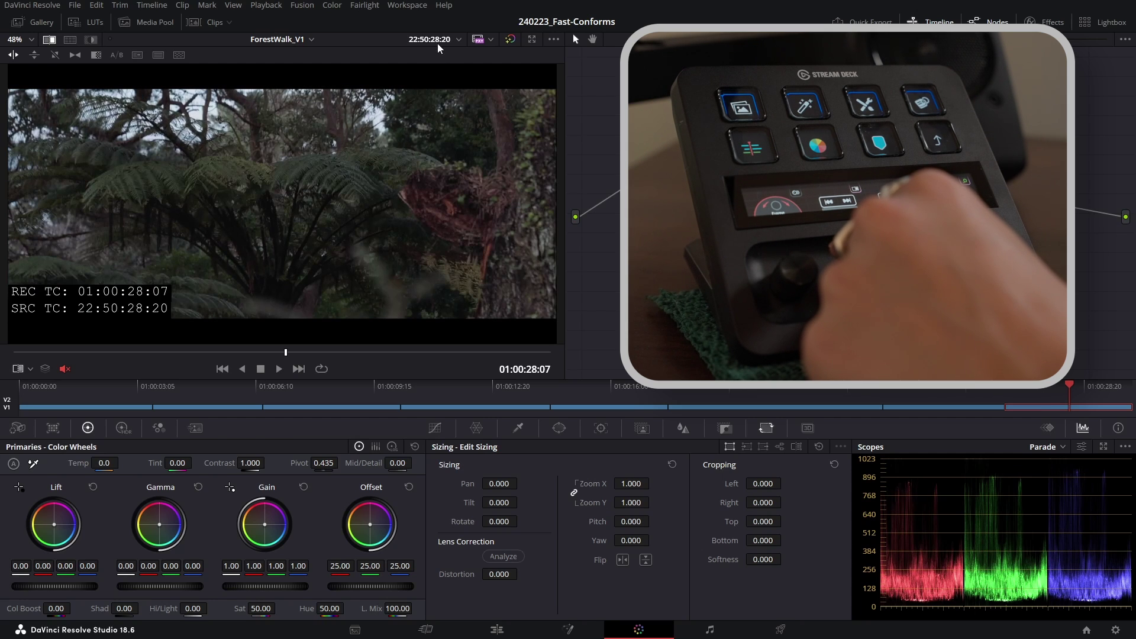
{"action": "key", "text": "Up"}
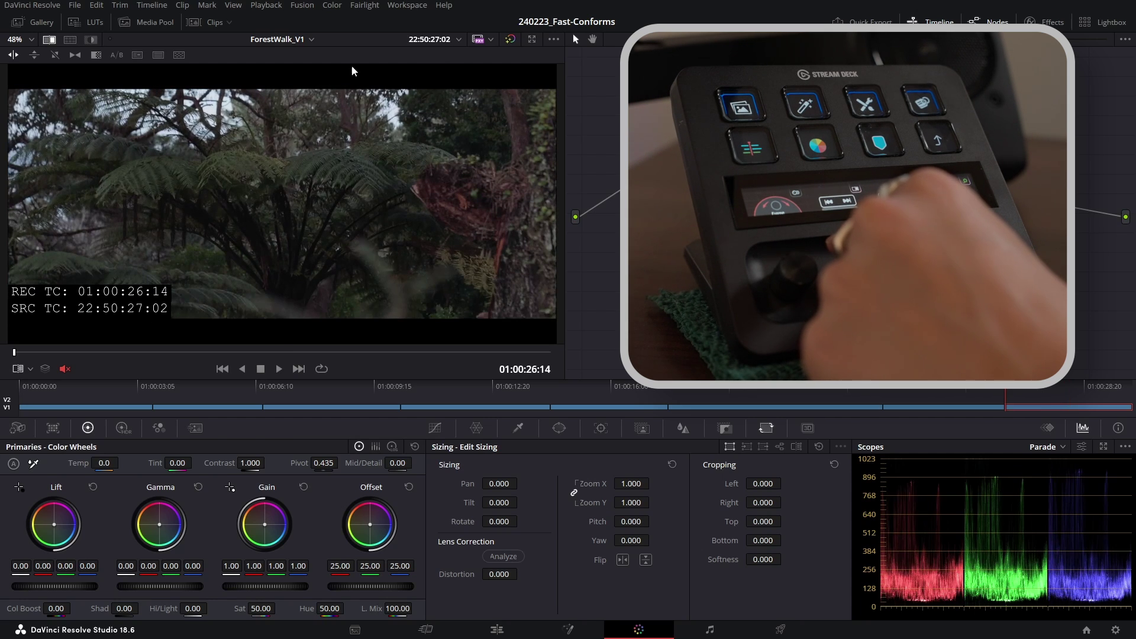
{"action": "key", "text": "ctrl+w"}
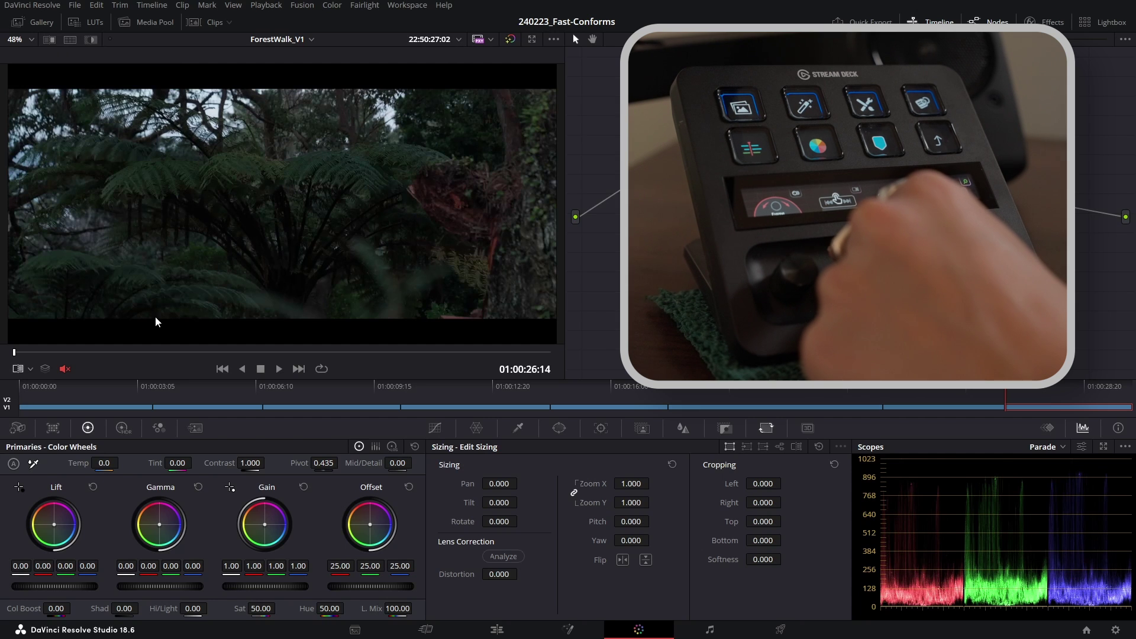
{"action": "key", "text": "ctrl+w"}
{"action": "key", "text": "ctrl+w"}
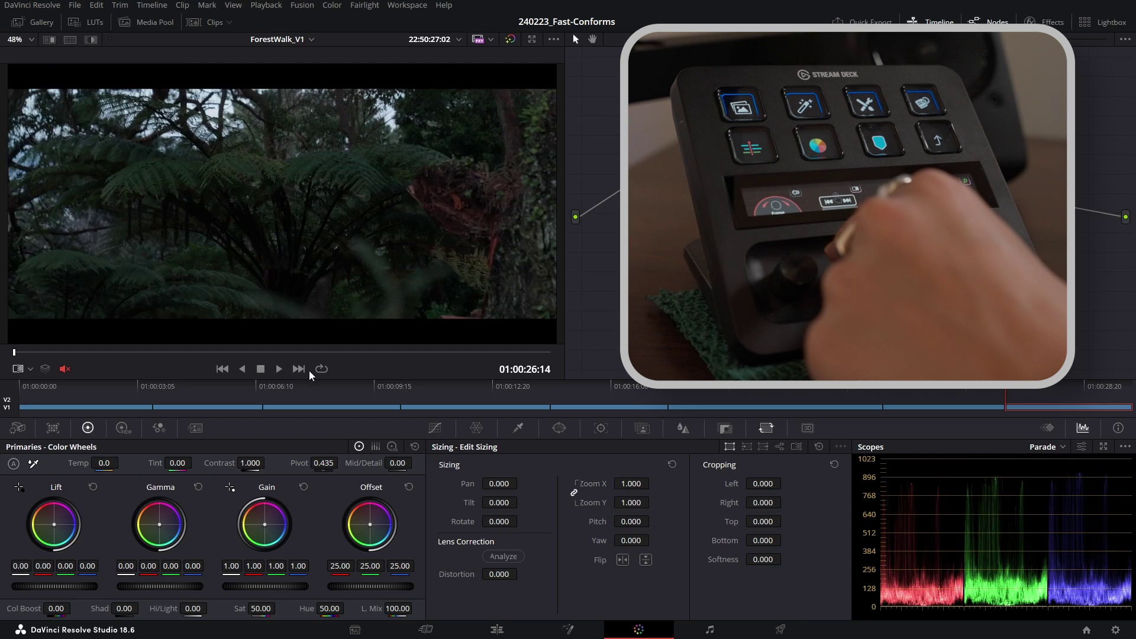
{"action": "key", "text": "Down"}
{"action": "key", "text": "ctrl+w"}
{"action": "key", "text": "ctrl+w"}
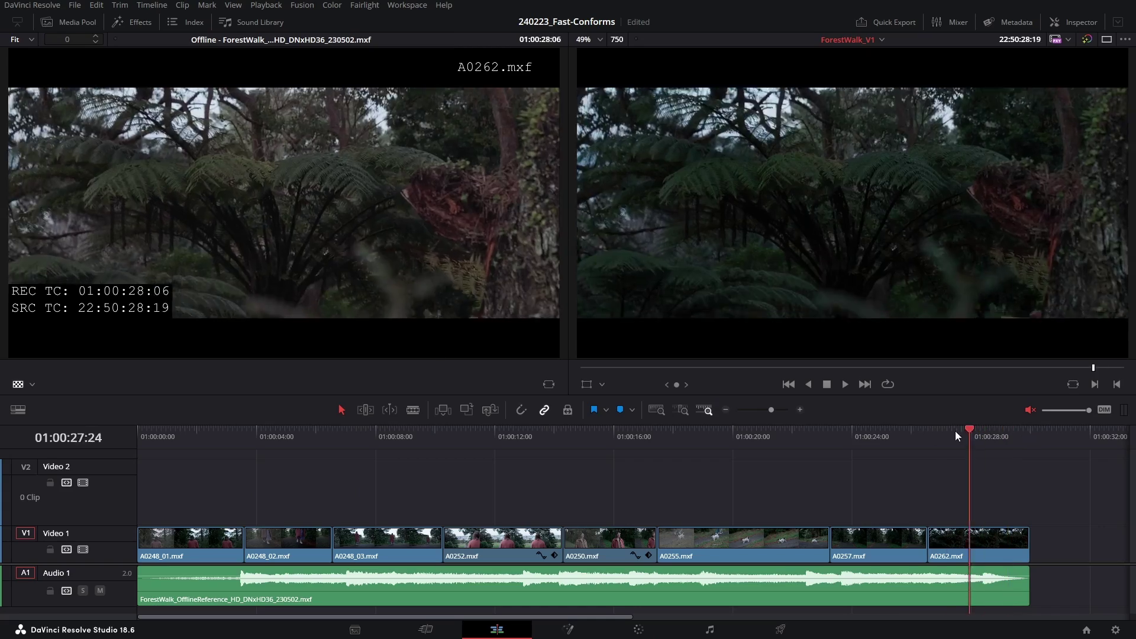
Step: On the Edit page, scrub the timeline back to 01:00:01:14 in the first clip, comparing the edit with the offline reference
{"action": "left_click_drag", "start_coordinate": [955, 431], "coordinate": [183, 427]}
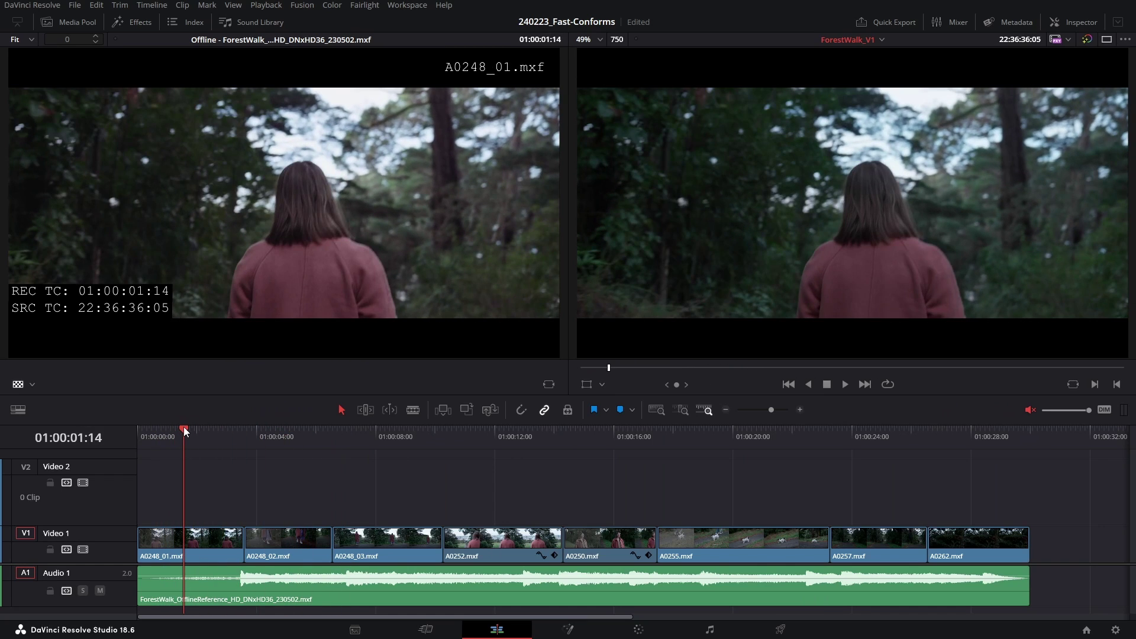